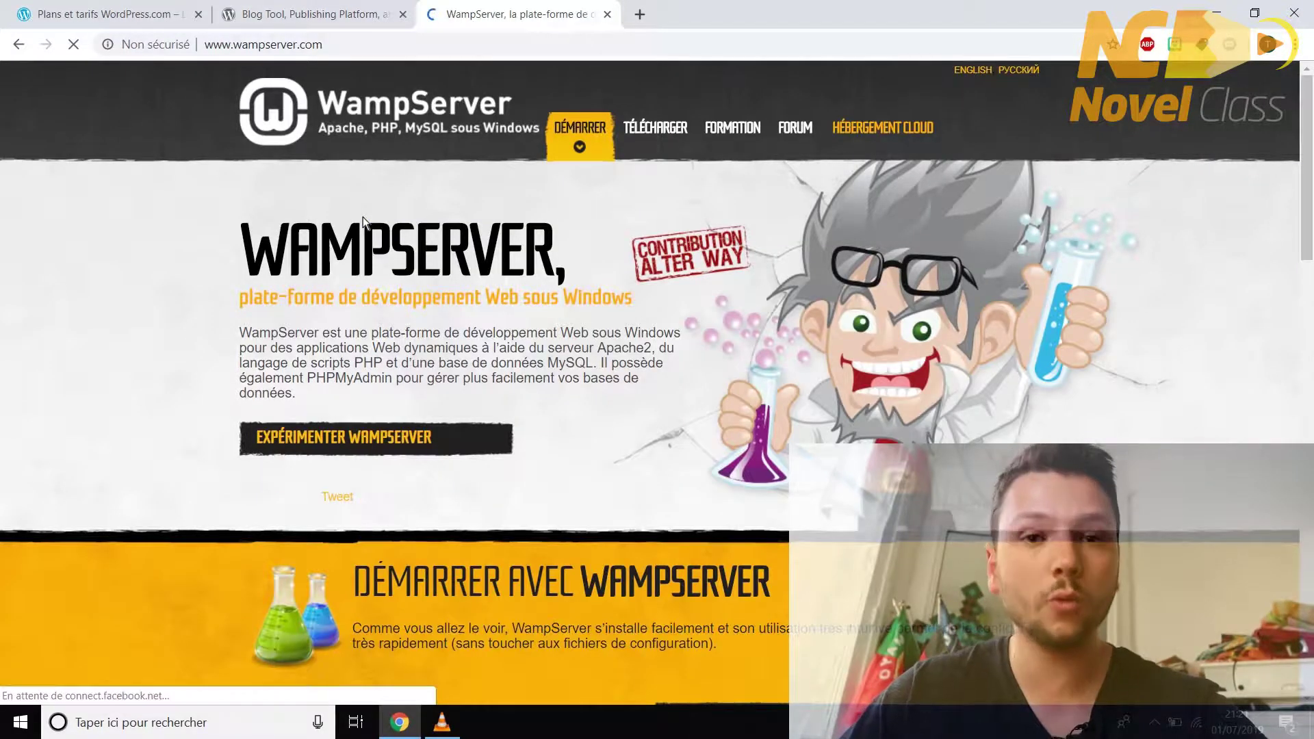
- Get the 64-bit WampServer download and select the wampserver3.1.9 x64 installer on the desktop
{"action": "scroll", "coordinate": [502, 268], "scroll_direction": "down", "scroll_amount": 5}
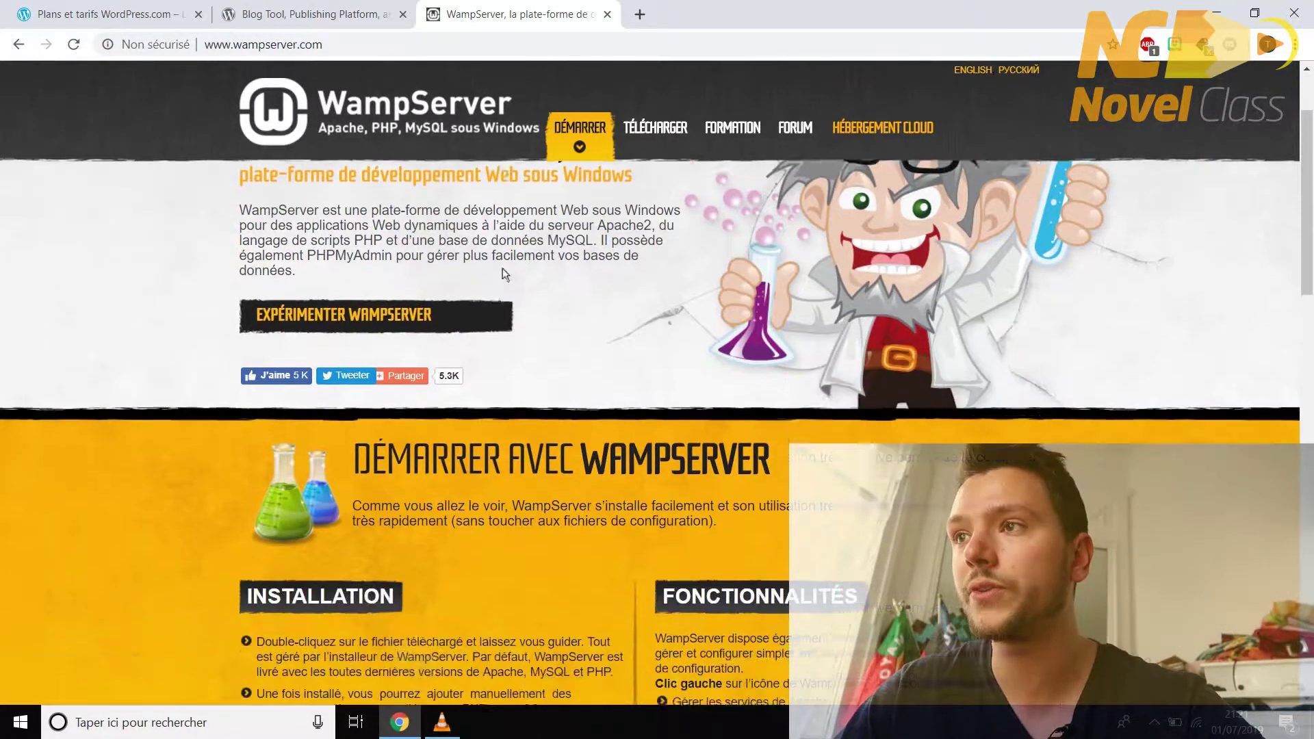
{"action": "scroll", "coordinate": [502, 274], "scroll_direction": "down", "scroll_amount": 5}
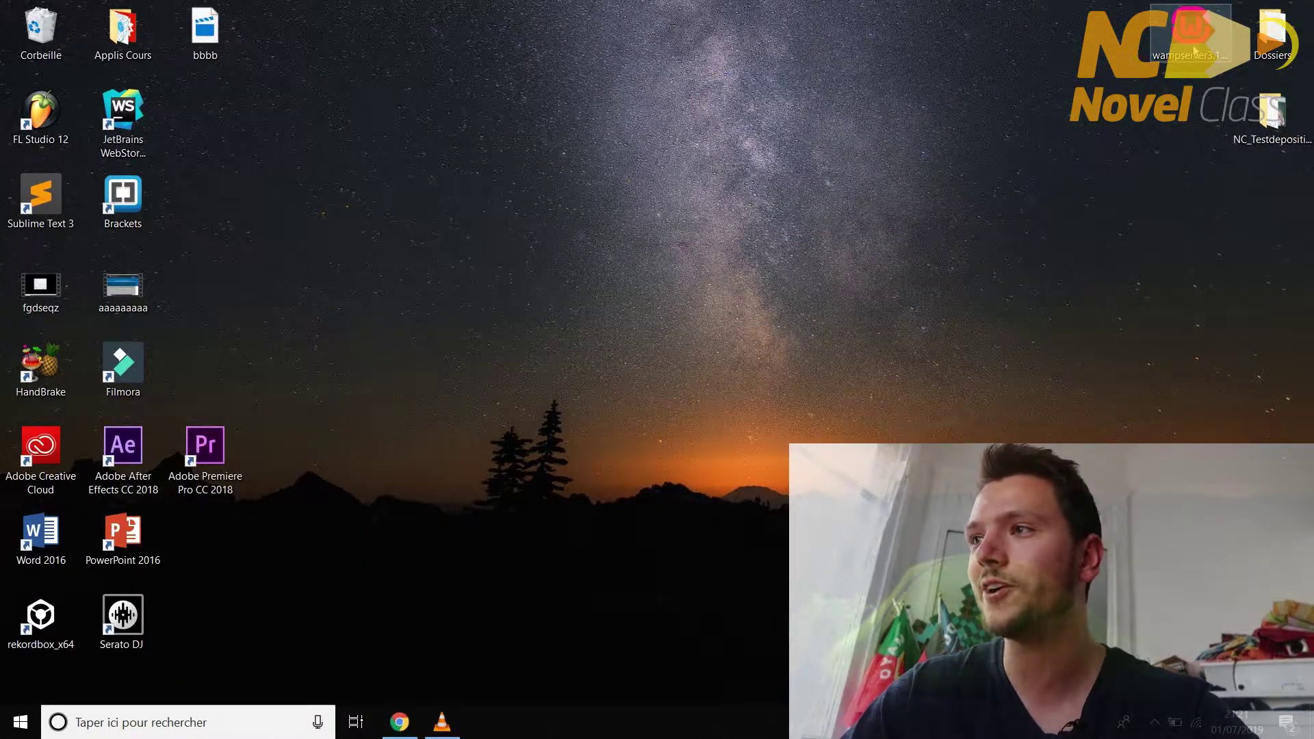
{"action": "left_click", "coordinate": [1194, 50]}
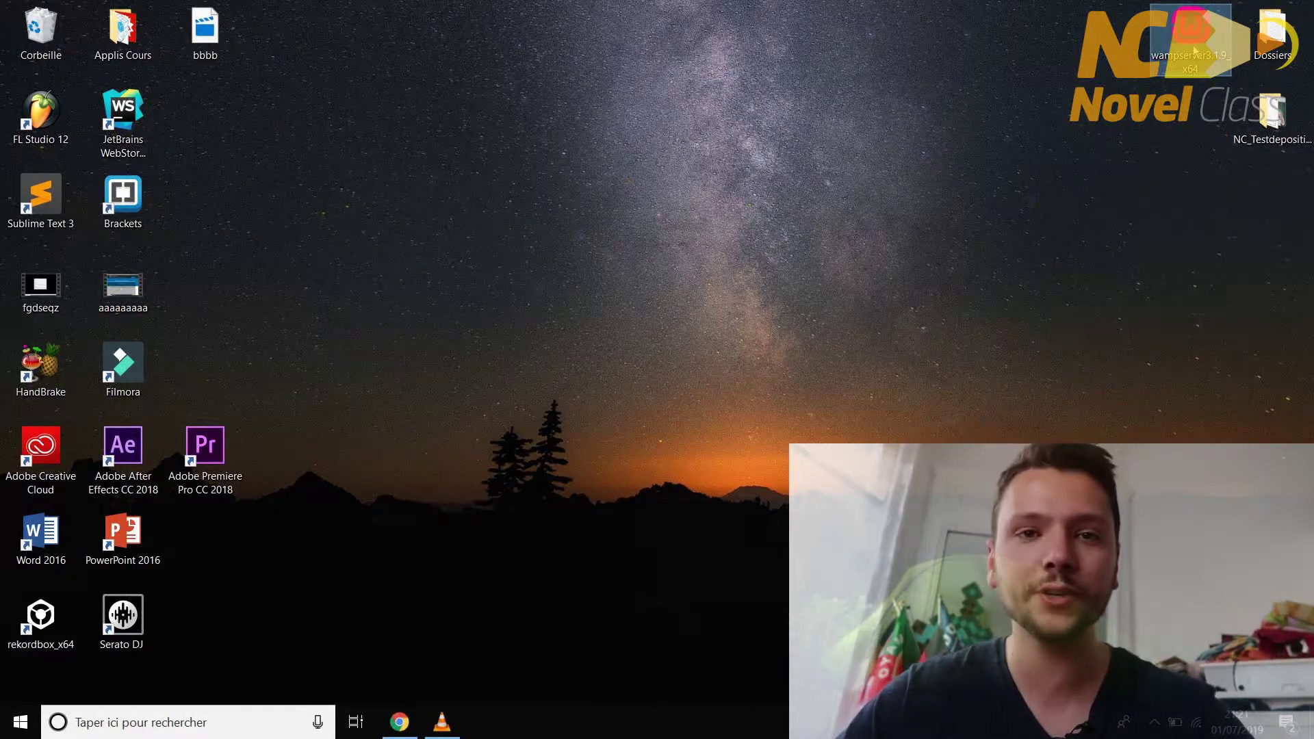
- Run the wampserver3.1.9 x64 installer, accept the licence, keep c:\wamp64 and the default Start menu folder, and install
{"action": "double_click", "coordinate": [1195, 52]}
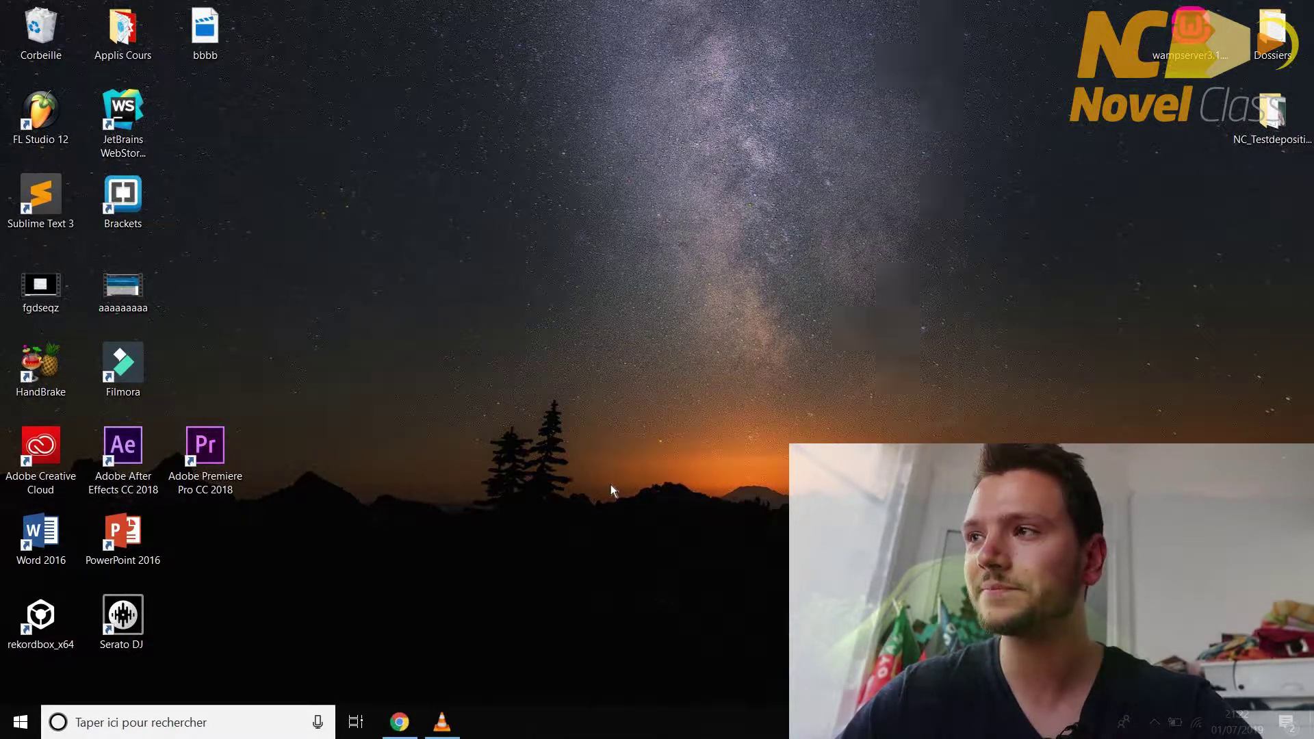
{"action": "left_click", "coordinate": [684, 407]}
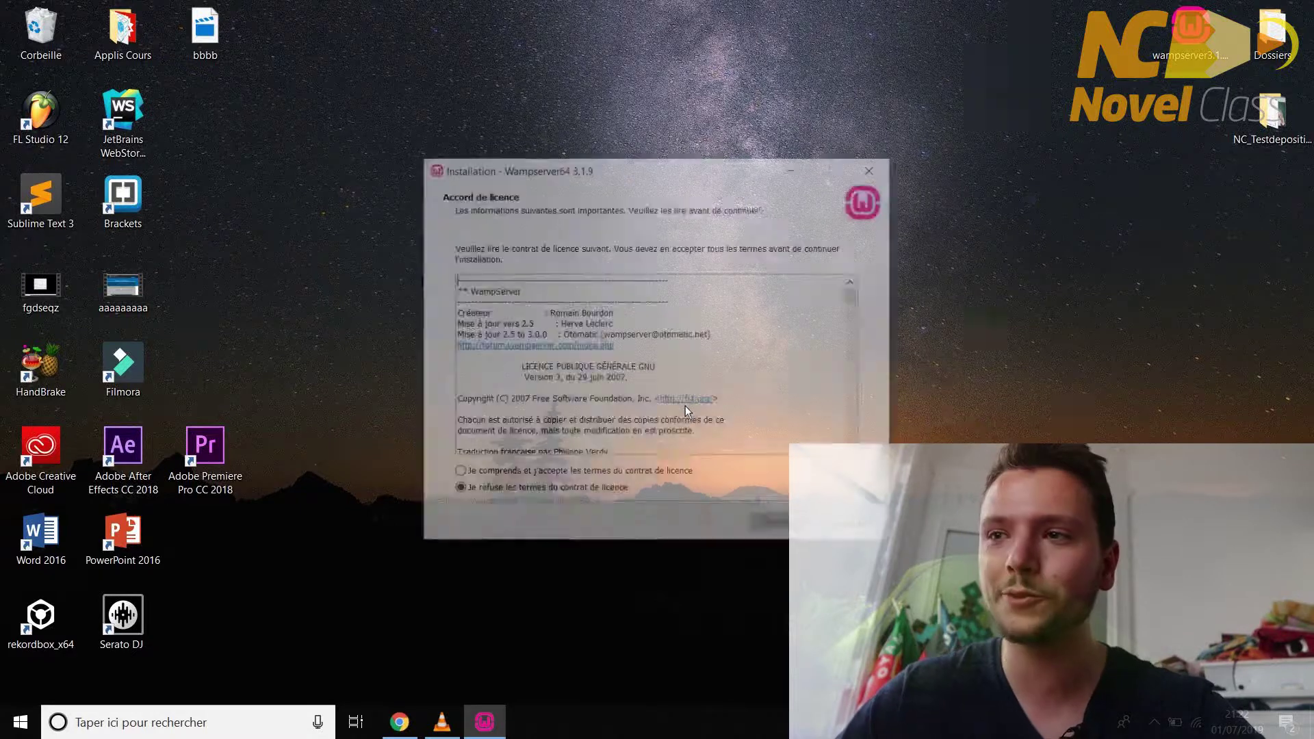
{"action": "left_click", "coordinate": [605, 474]}
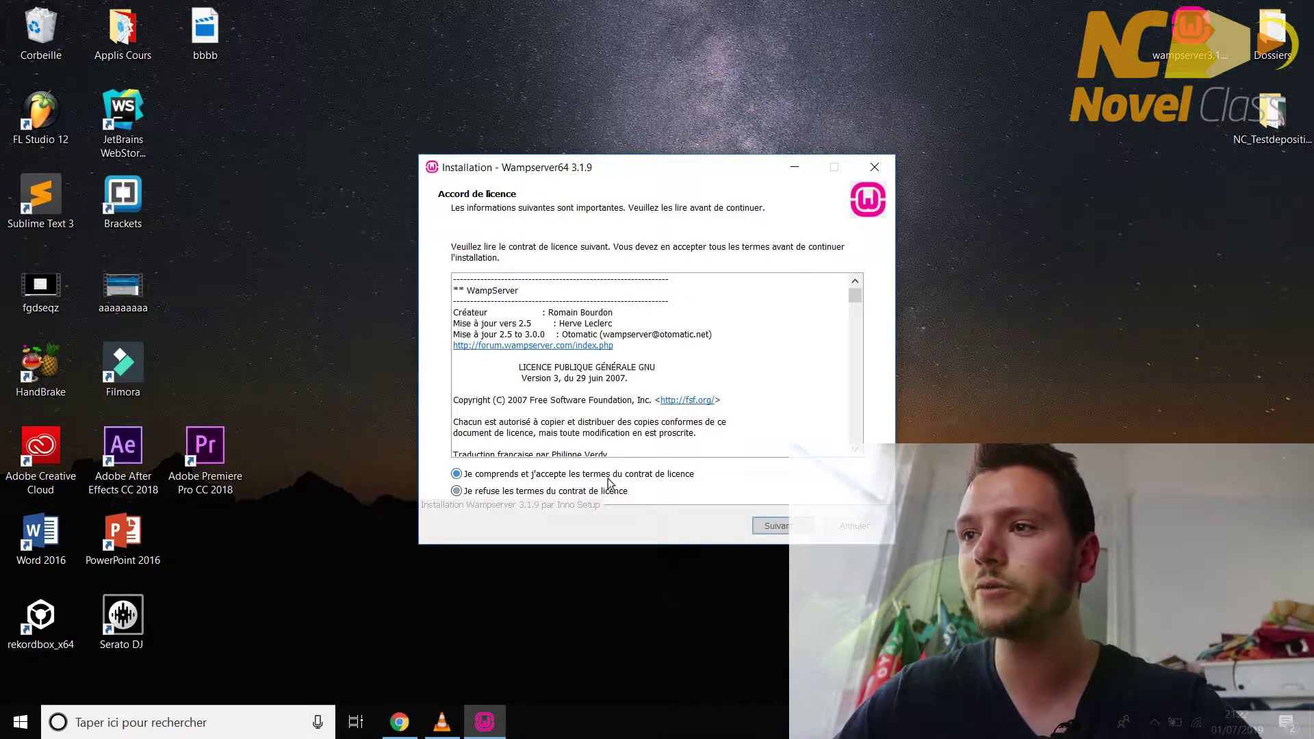
{"action": "left_click", "coordinate": [778, 526]}
{"action": "left_click", "coordinate": [779, 526]}
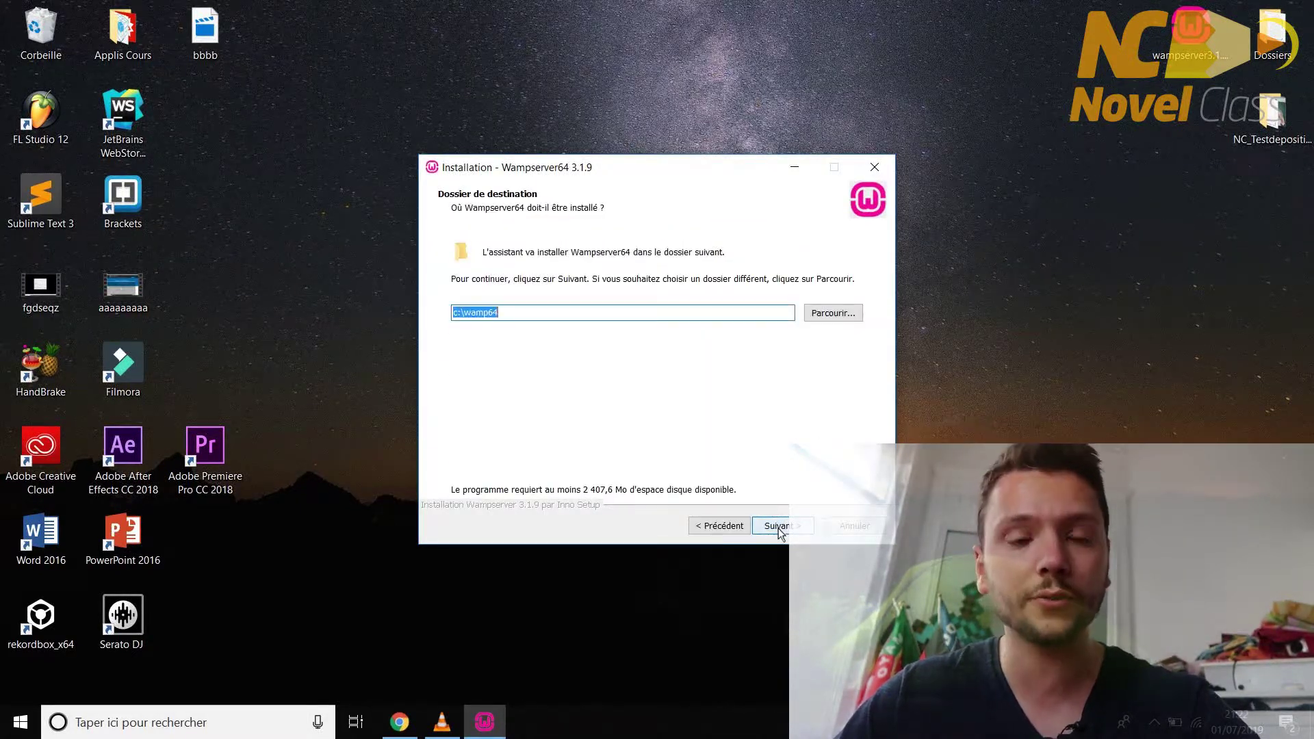
{"action": "left_click", "coordinate": [779, 526]}
{"action": "left_click", "coordinate": [779, 526]}
{"action": "left_click", "coordinate": [779, 526]}
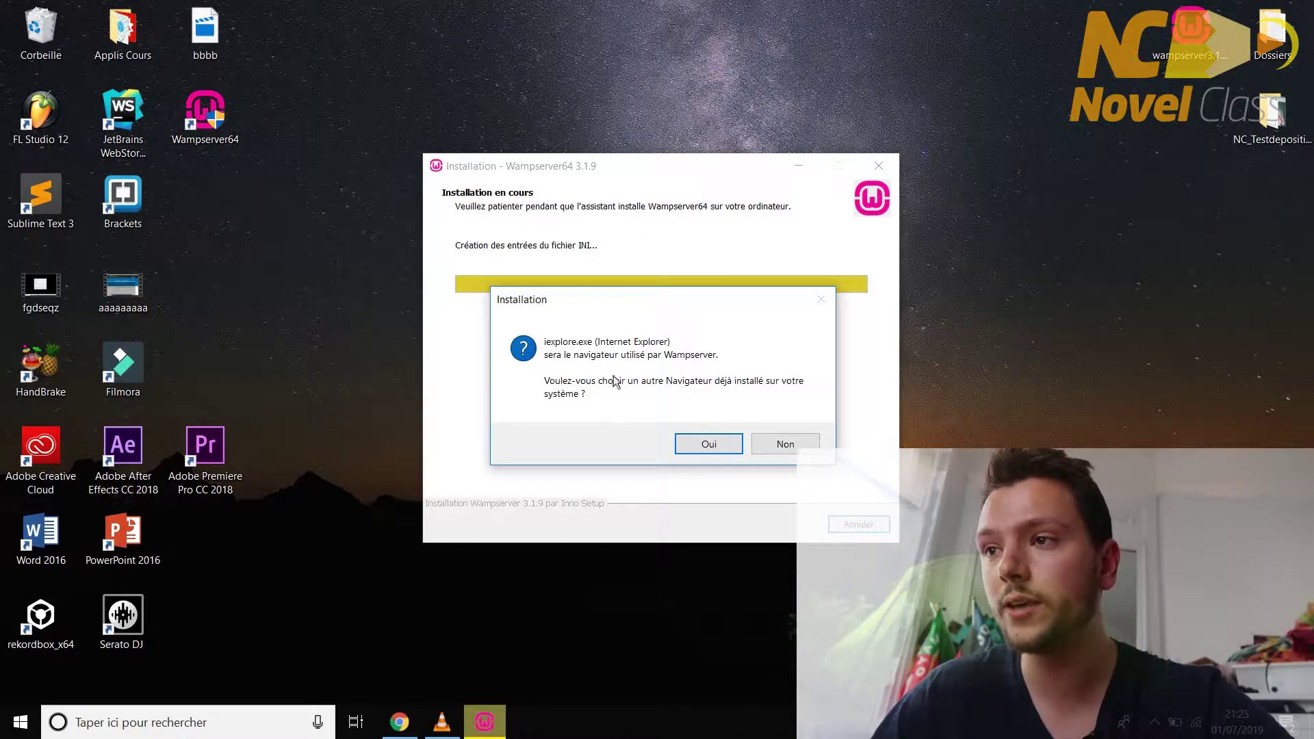
- Set WampServer's browser to Program Files (x86)\Google\Chrome\Application\chrome.exe
{"action": "left_click", "coordinate": [731, 445]}
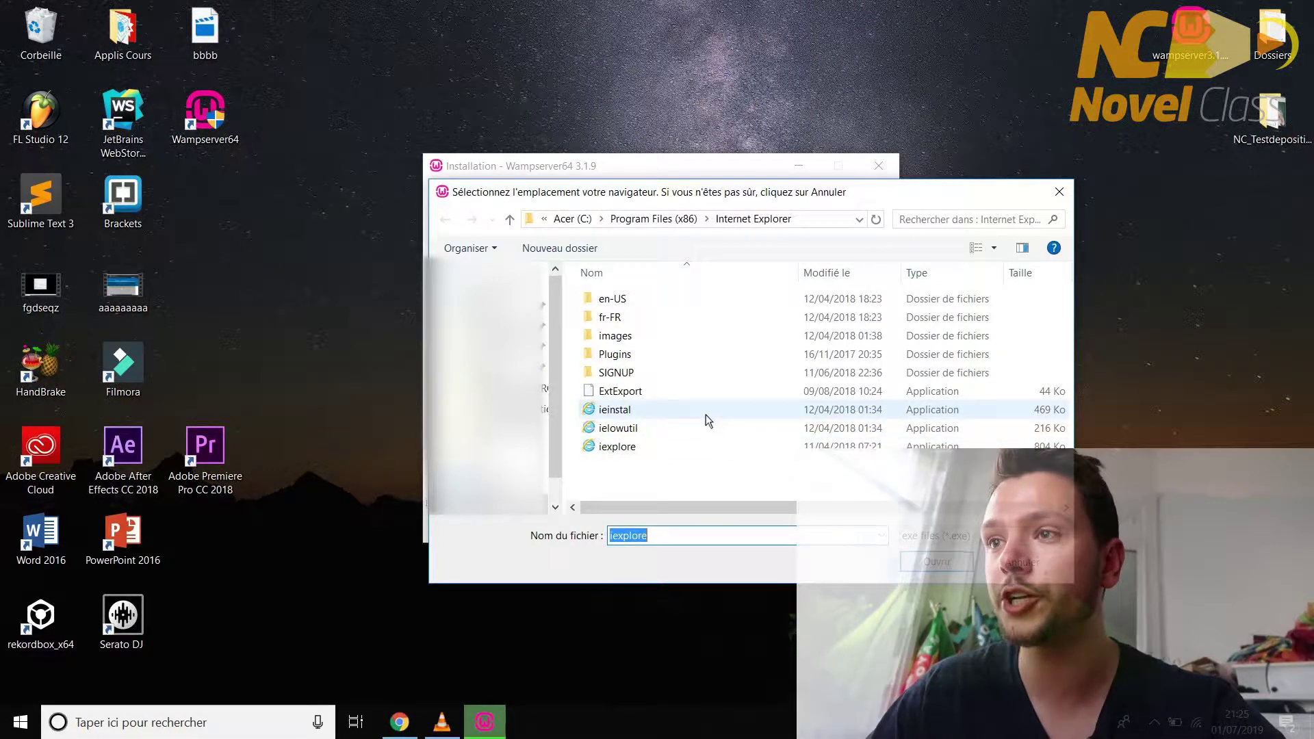
{"action": "left_click", "coordinate": [654, 219]}
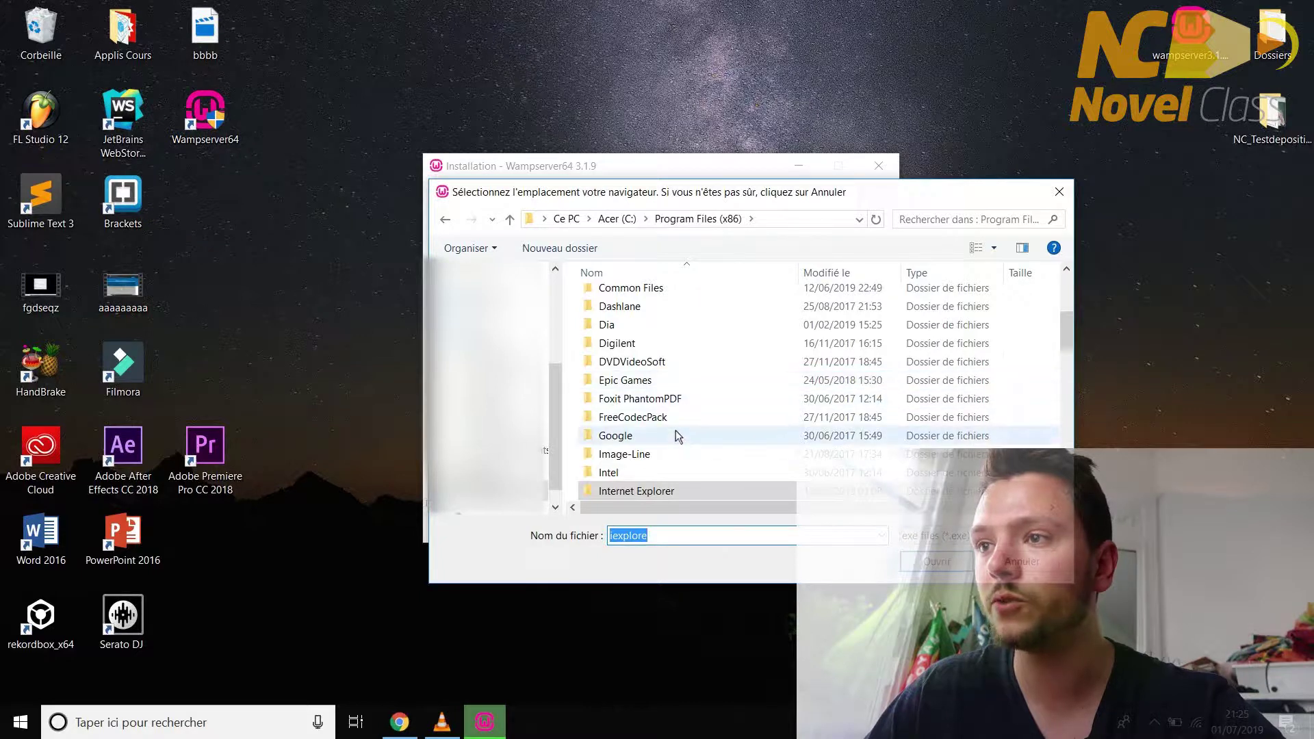
{"action": "double_click", "coordinate": [676, 434]}
{"action": "double_click", "coordinate": [637, 300]}
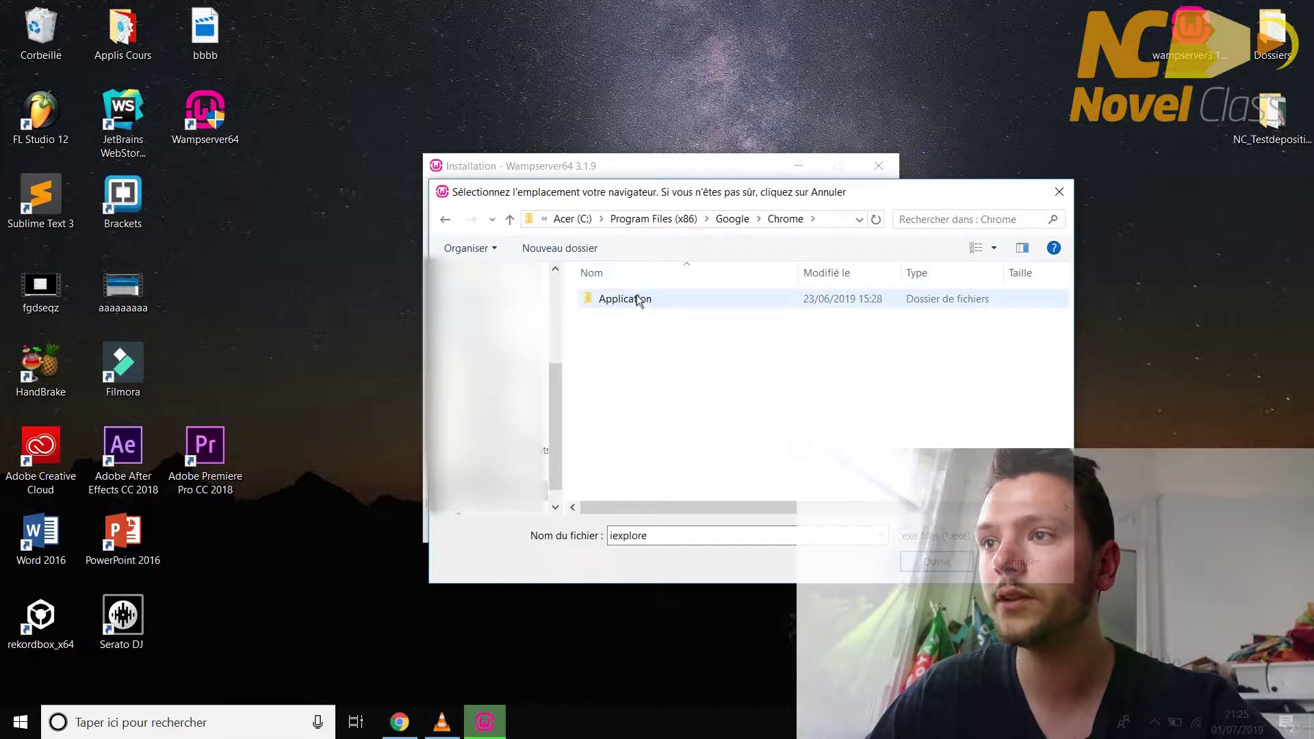
{"action": "double_click", "coordinate": [637, 299]}
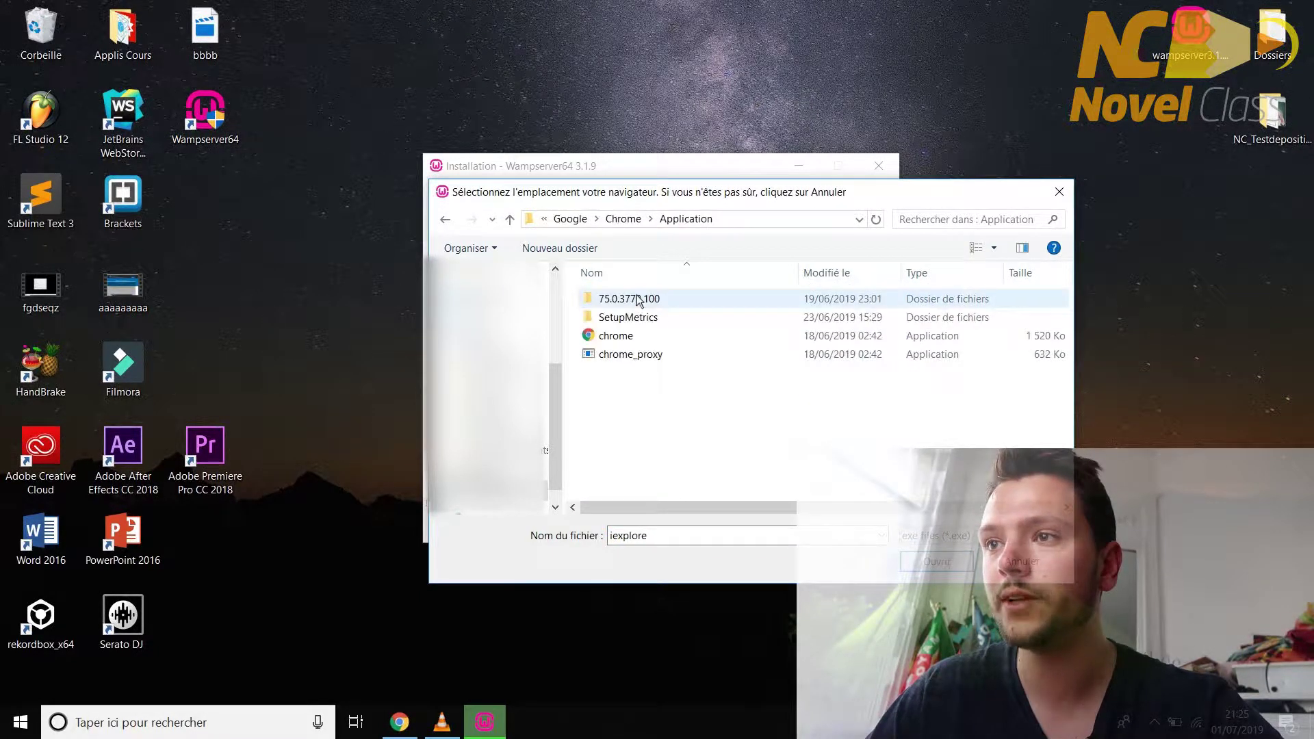
{"action": "double_click", "coordinate": [635, 336]}
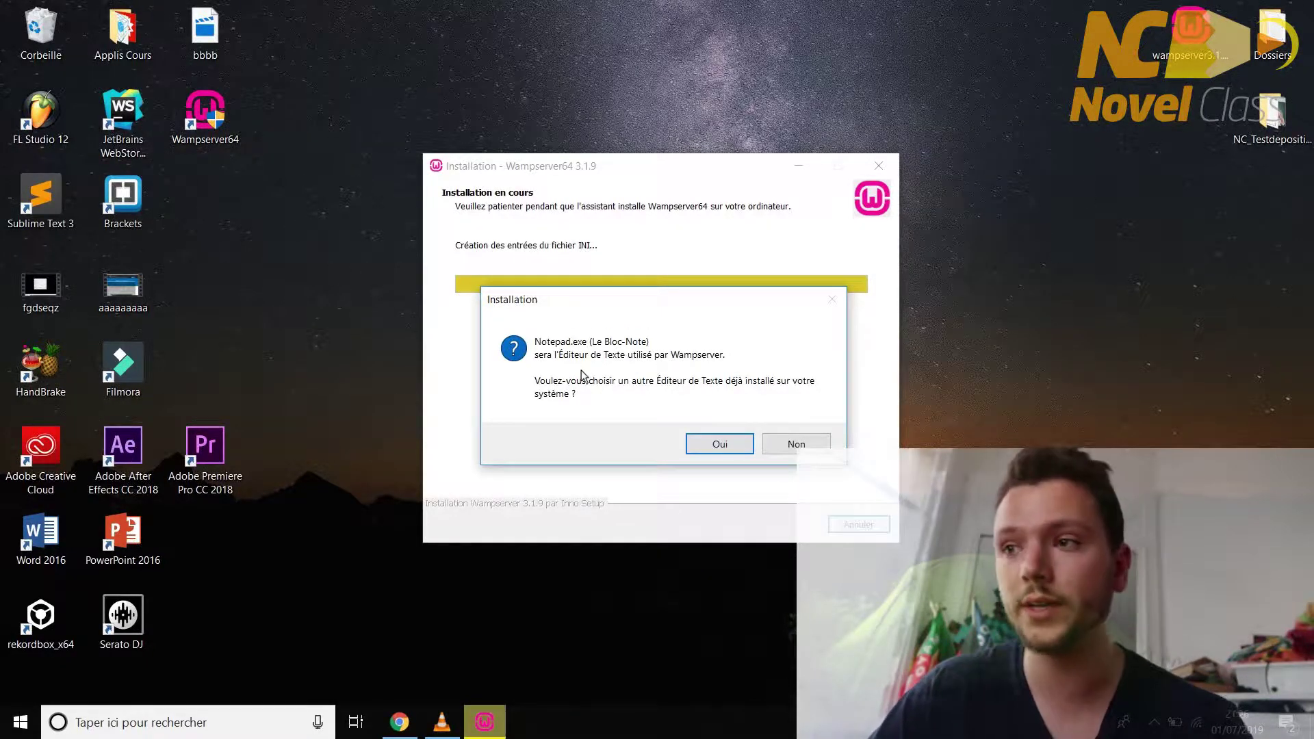
- Keep Notepad as the text editor and finish the installation
{"action": "left_click", "coordinate": [794, 443]}
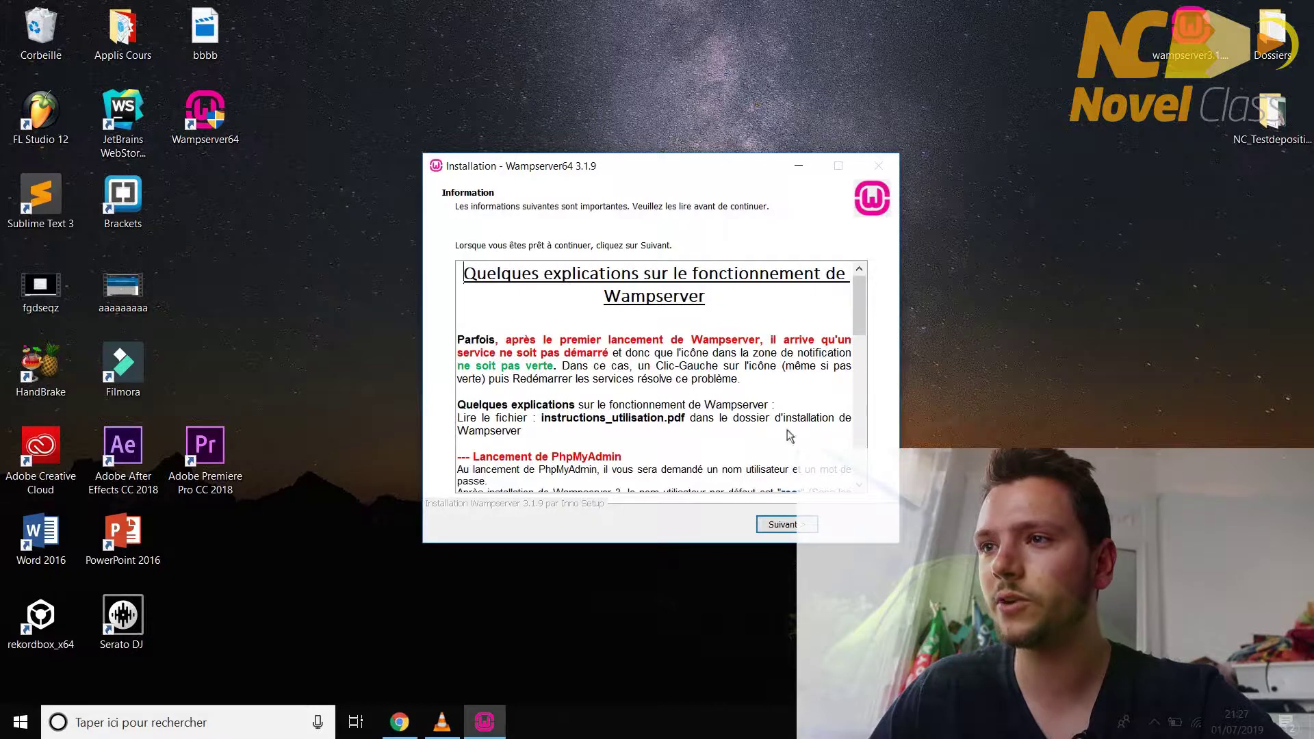
{"action": "left_click", "coordinate": [782, 525]}
{"action": "left_click", "coordinate": [786, 525]}
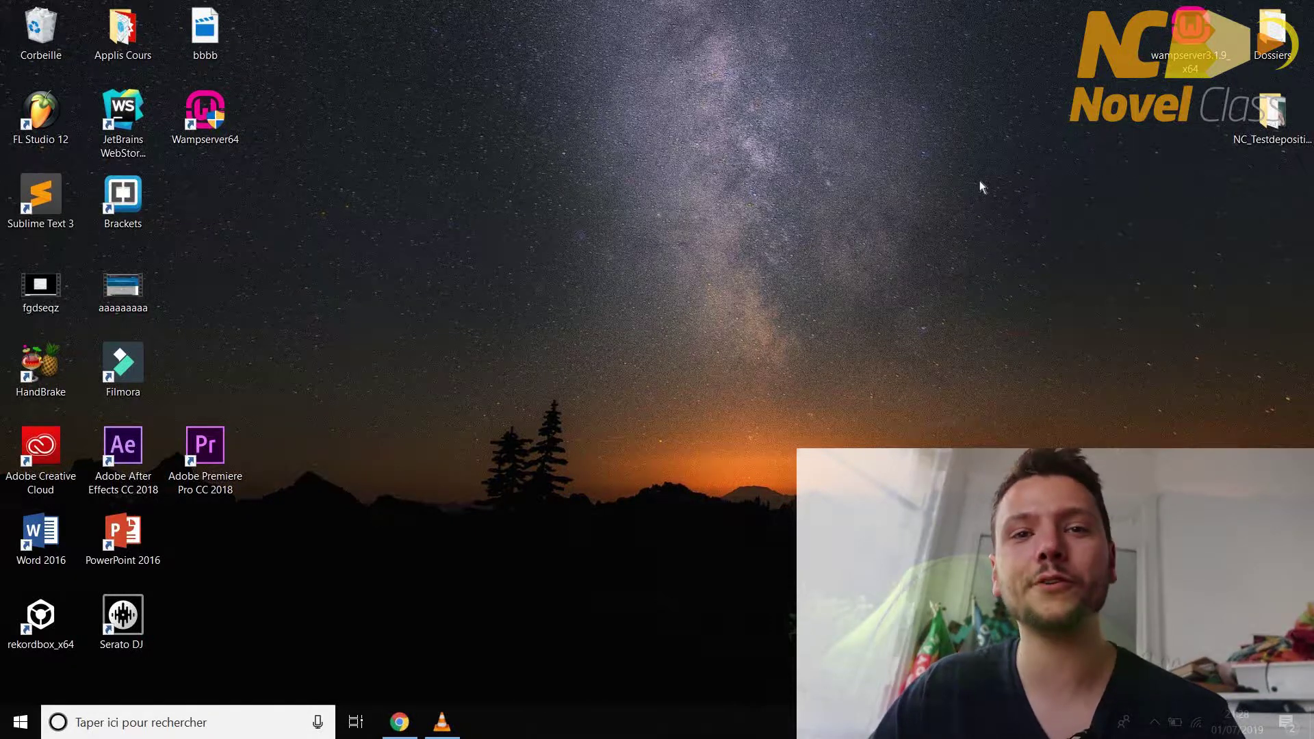
- Launch the Wampserver64 desktop shortcut and wait until the tray icon shows all services running
{"action": "left_click", "coordinate": [230, 128]}
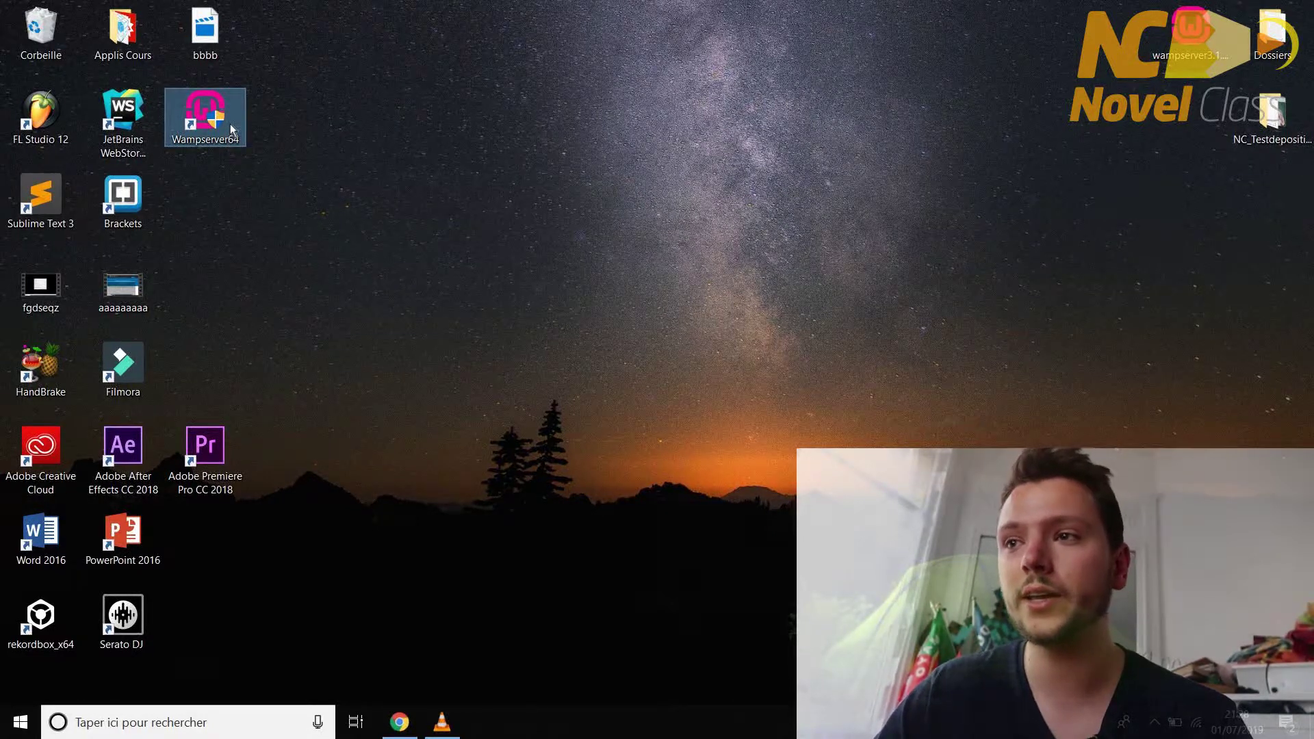
{"action": "left_click", "coordinate": [594, 485]}
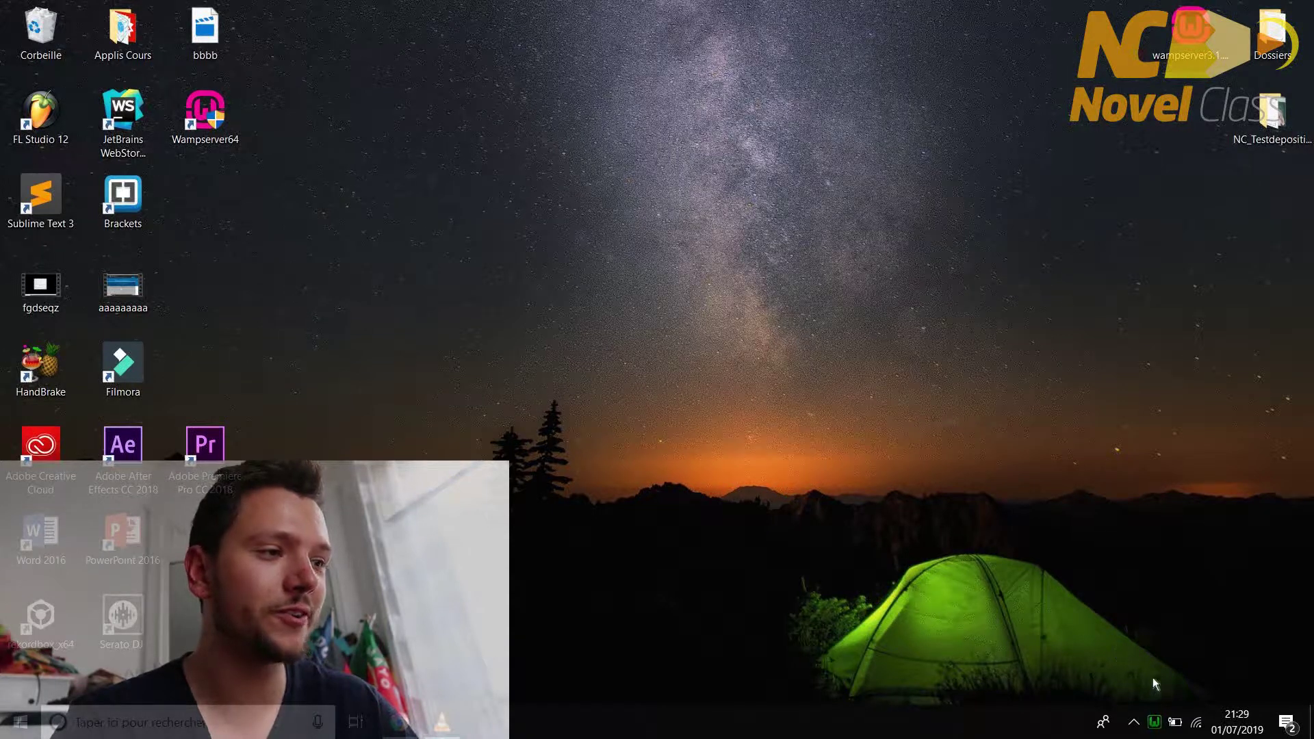
{"action": "mouse_move", "coordinate": [1156, 731]}
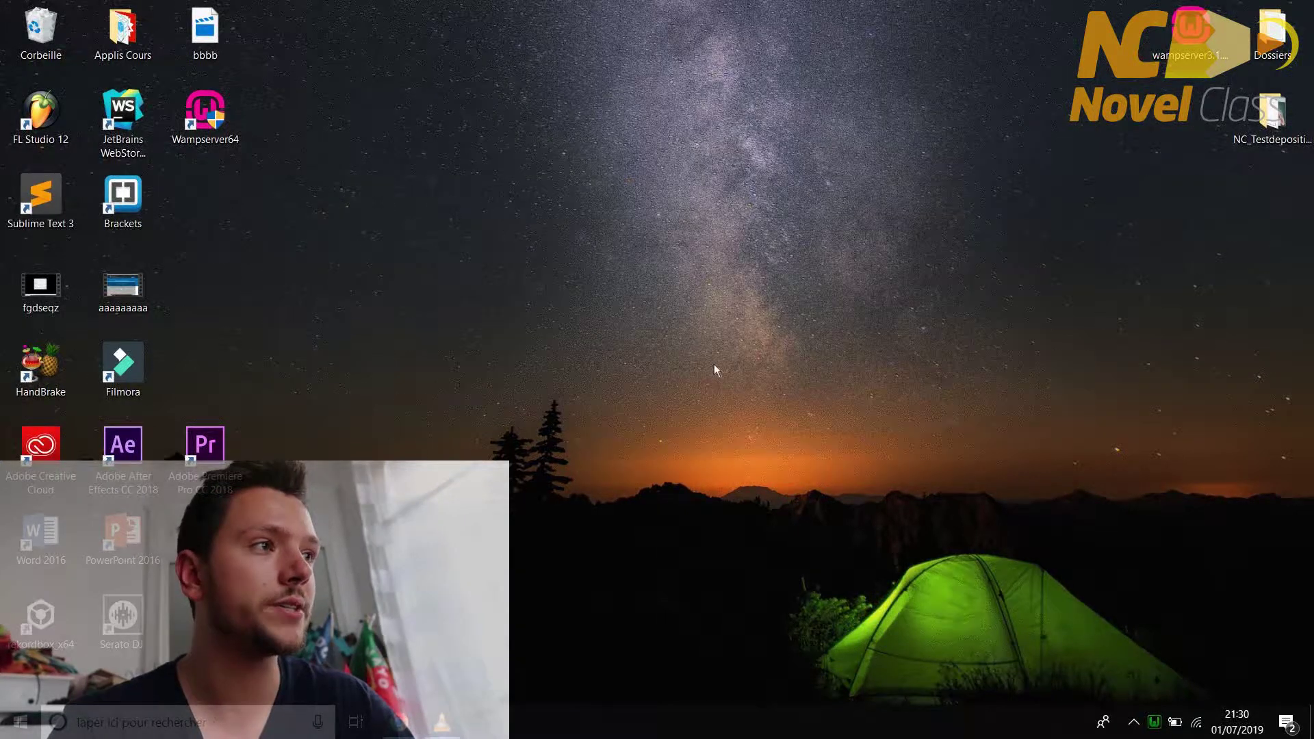
- Browse from the Dossiers folder through Acer (C:) and wamp64 to the www folder
{"action": "double_click", "coordinate": [1268, 56]}
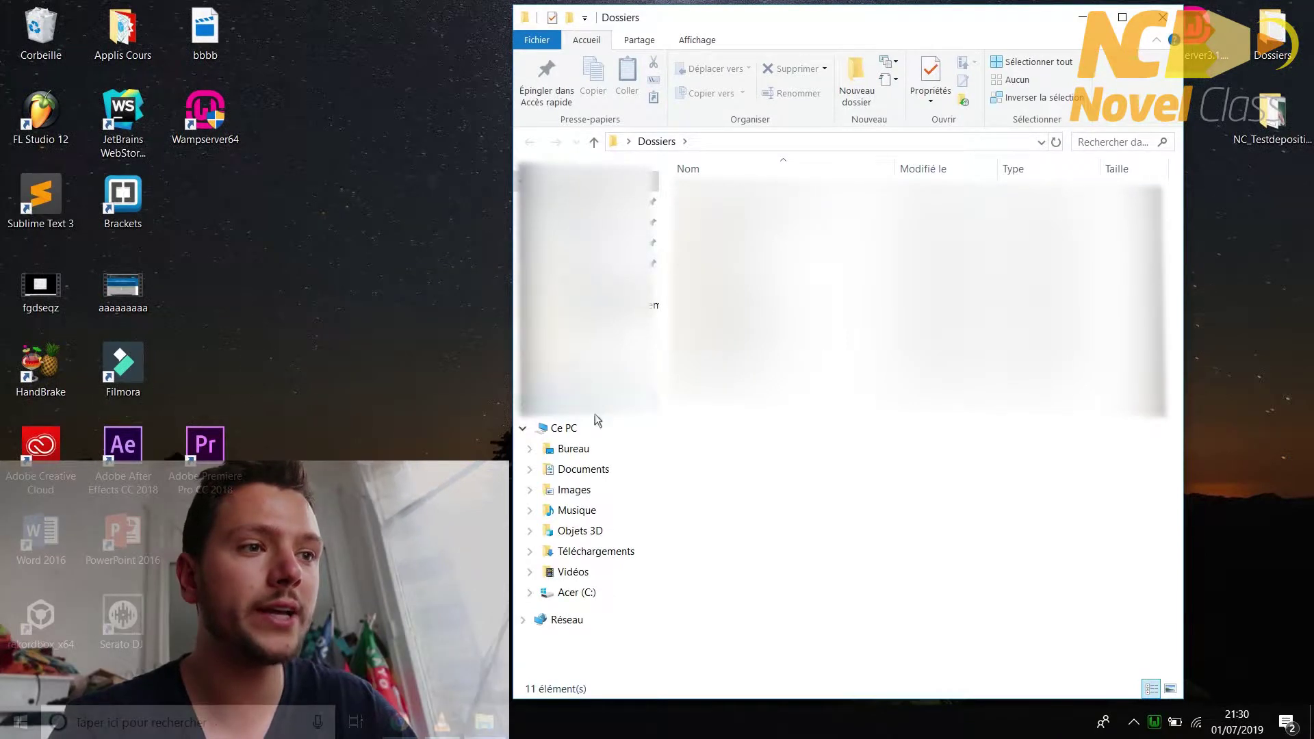
{"action": "left_click", "coordinate": [593, 593]}
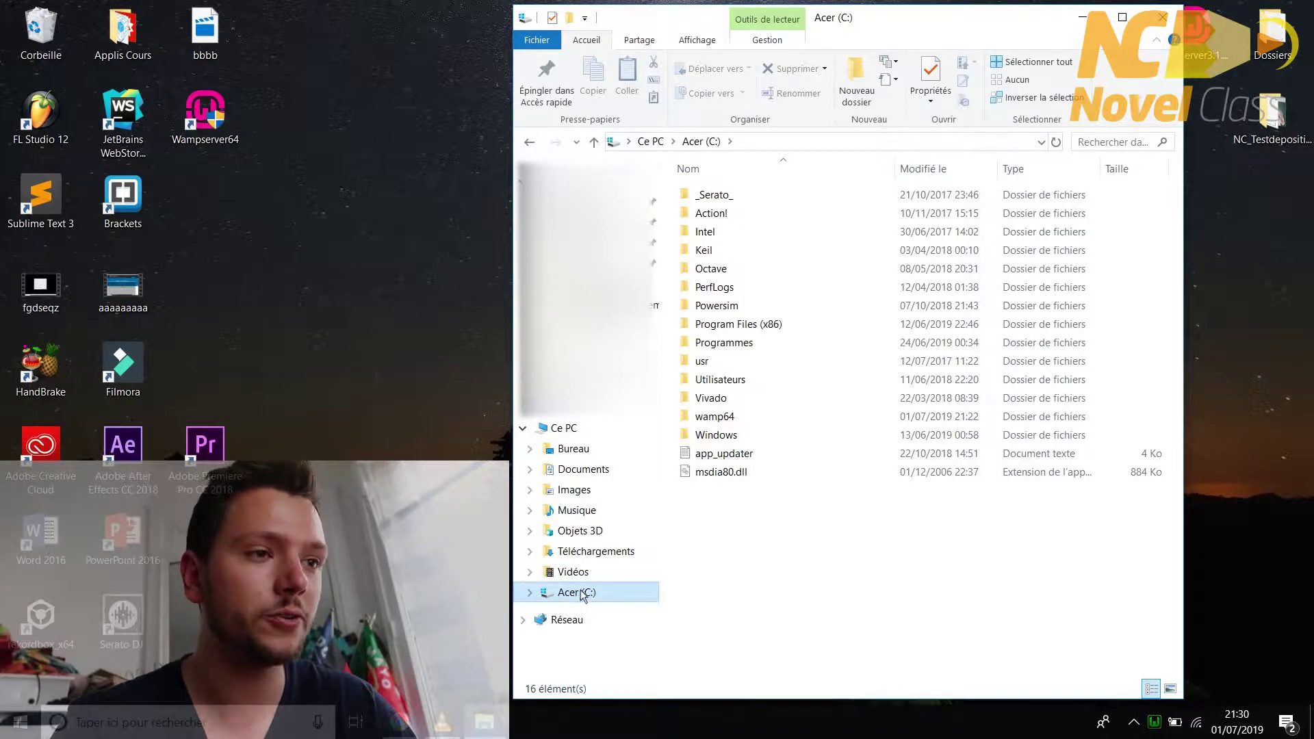
{"action": "left_click", "coordinate": [746, 418]}
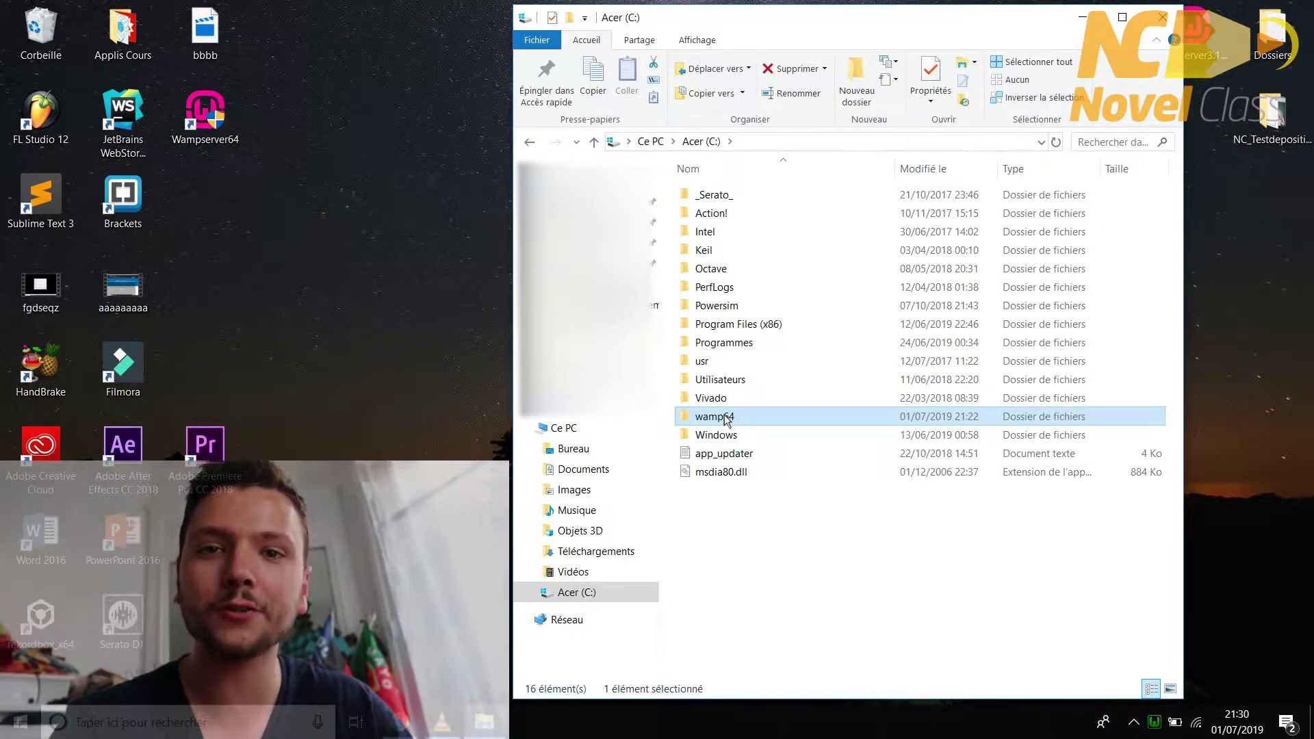
{"action": "double_click", "coordinate": [727, 418]}
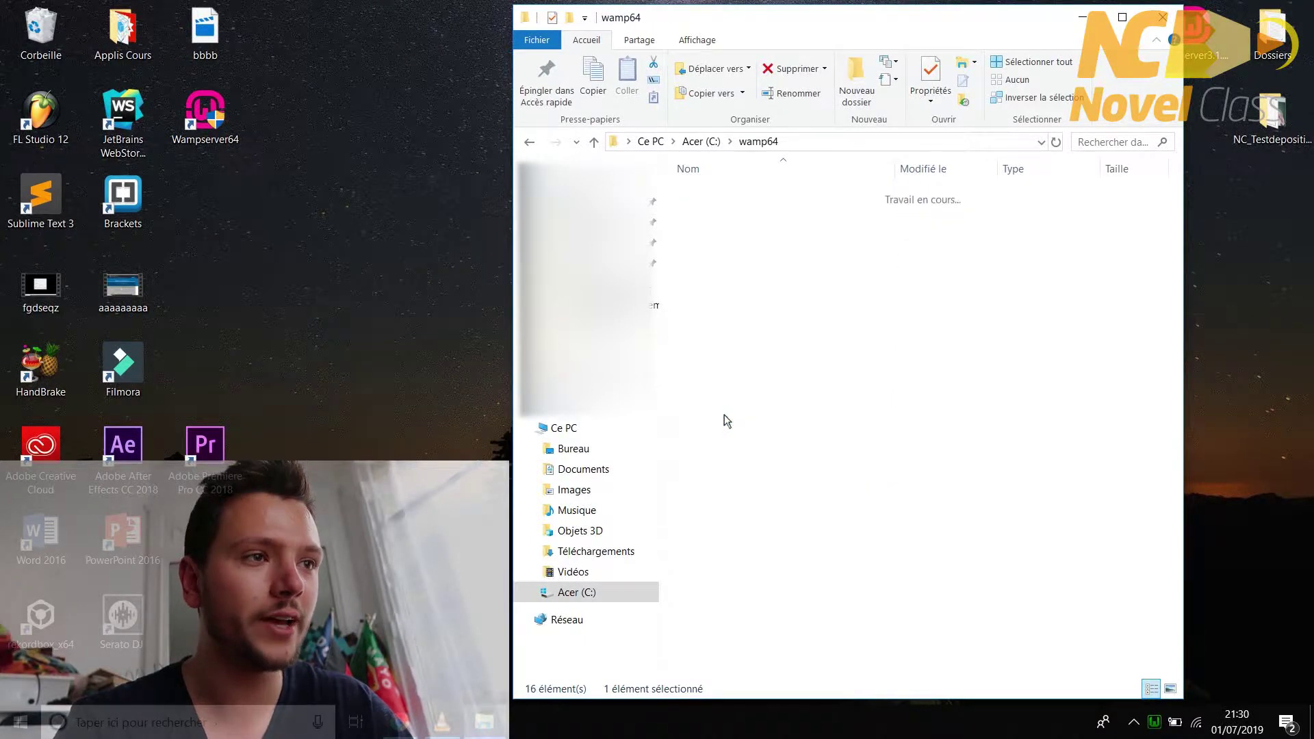
{"action": "left_click", "coordinate": [712, 344]}
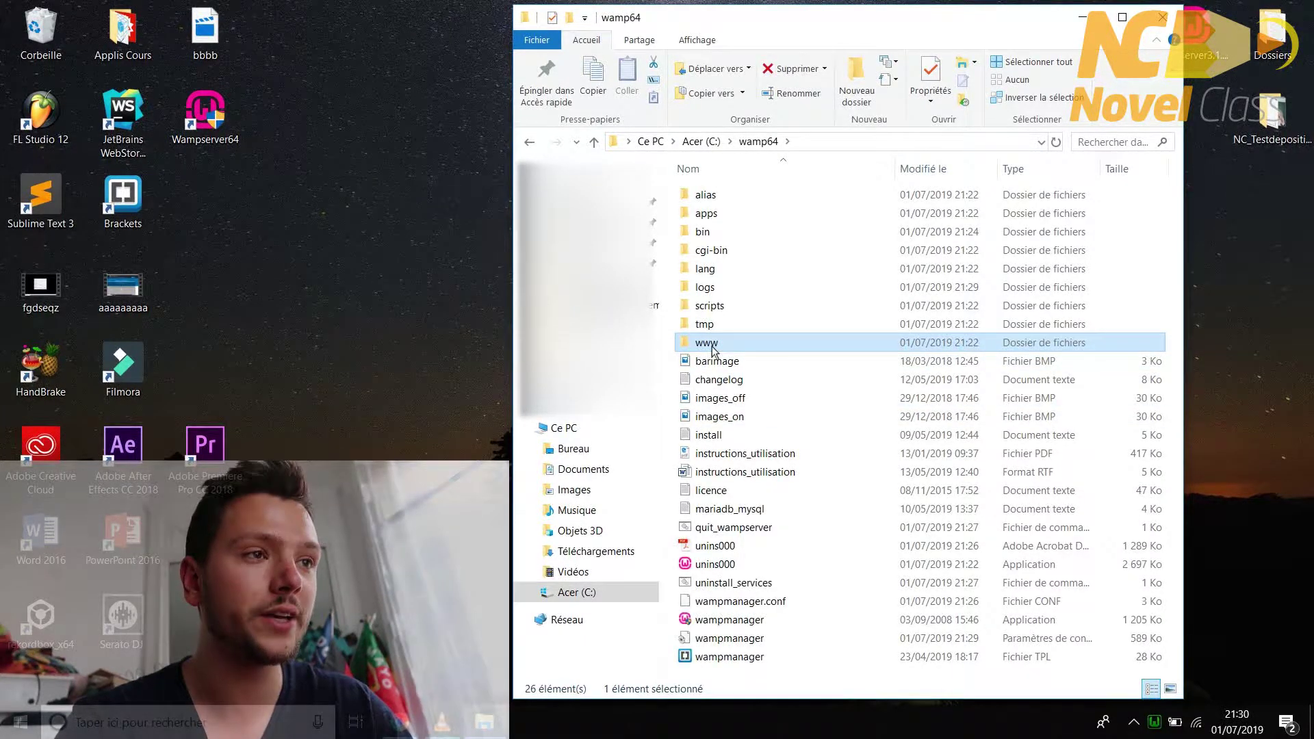
{"action": "double_click", "coordinate": [712, 348]}
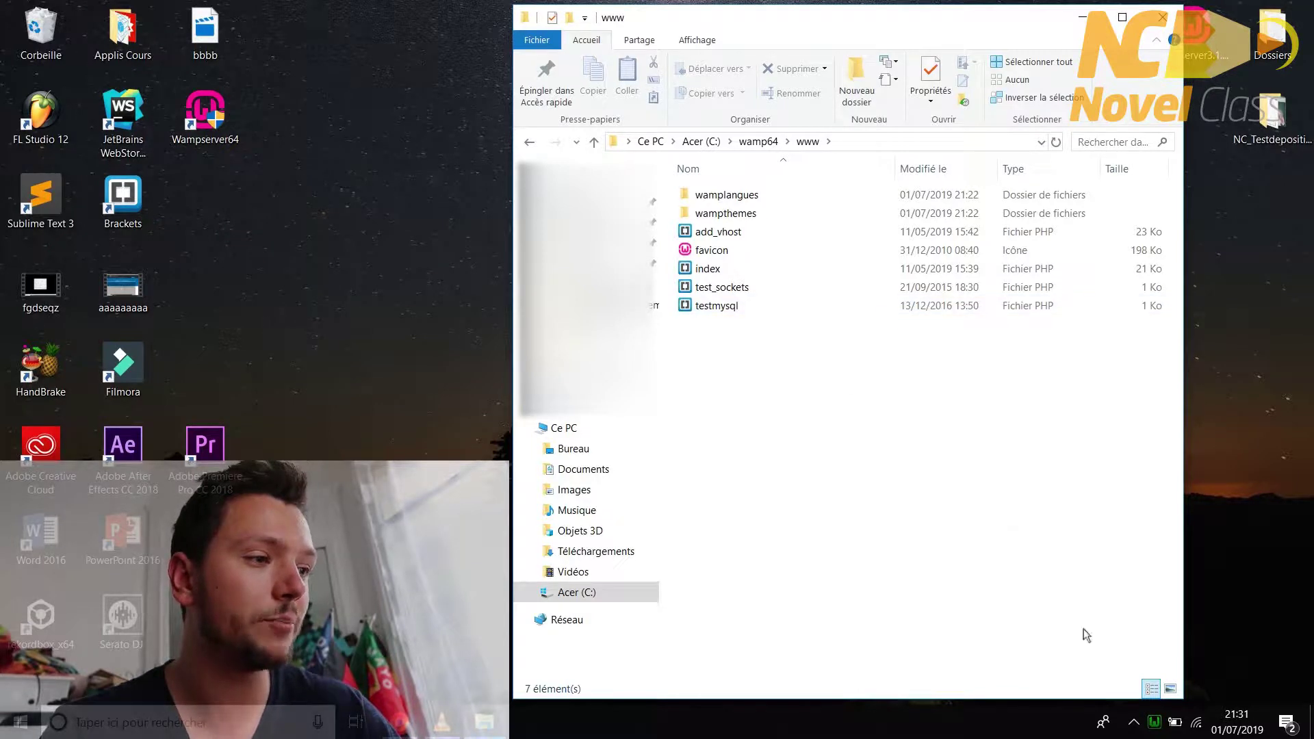
- Open phpMyAdmin from the WampServer tray menu and log in as root
{"action": "left_click", "coordinate": [1158, 724]}
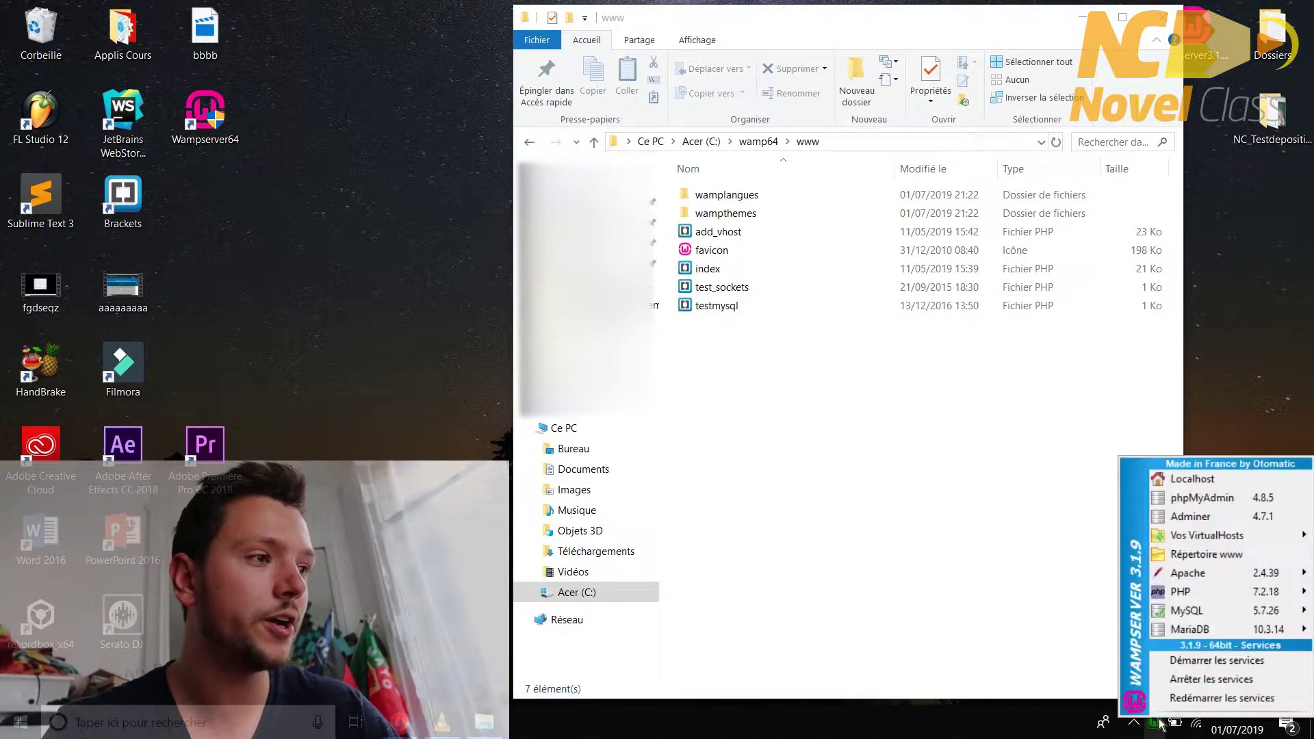
{"action": "left_click", "coordinate": [1179, 504]}
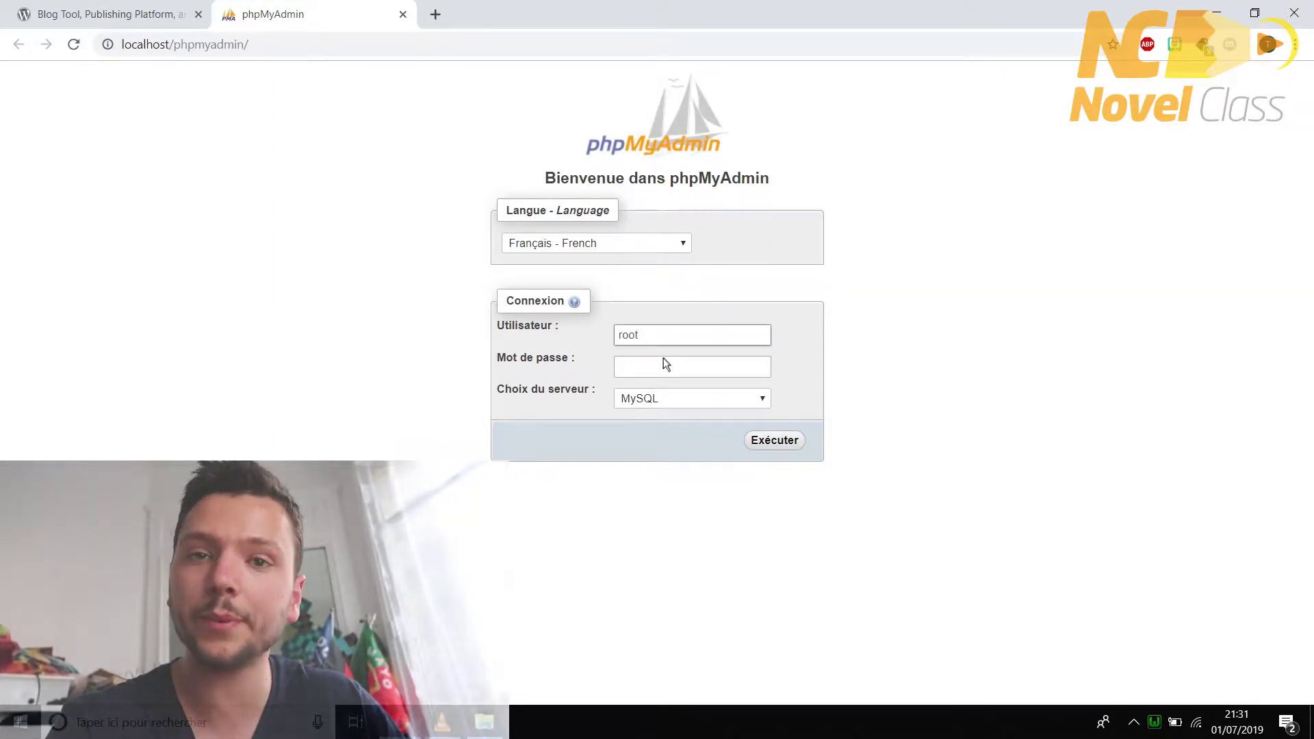
{"action": "left_click", "coordinate": [768, 440]}
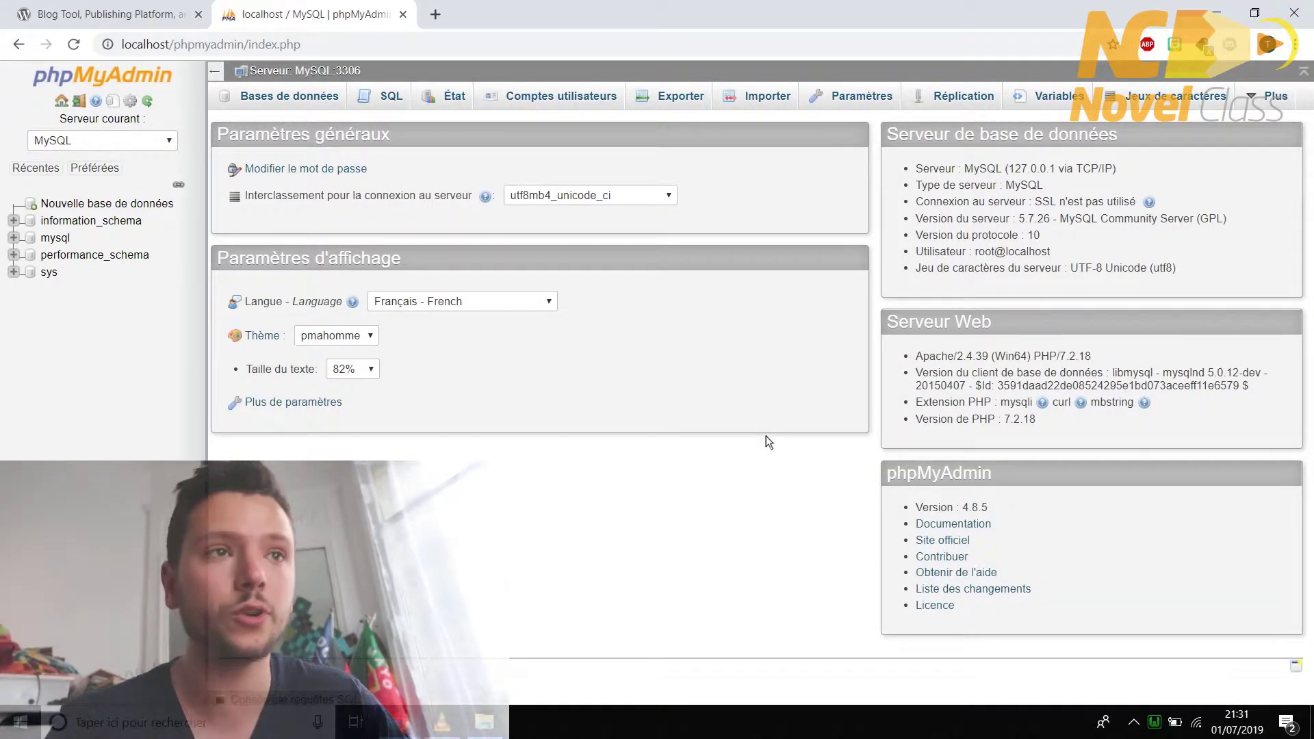
- Create a database named 'exemple' with the default collation
{"action": "left_click", "coordinate": [306, 104]}
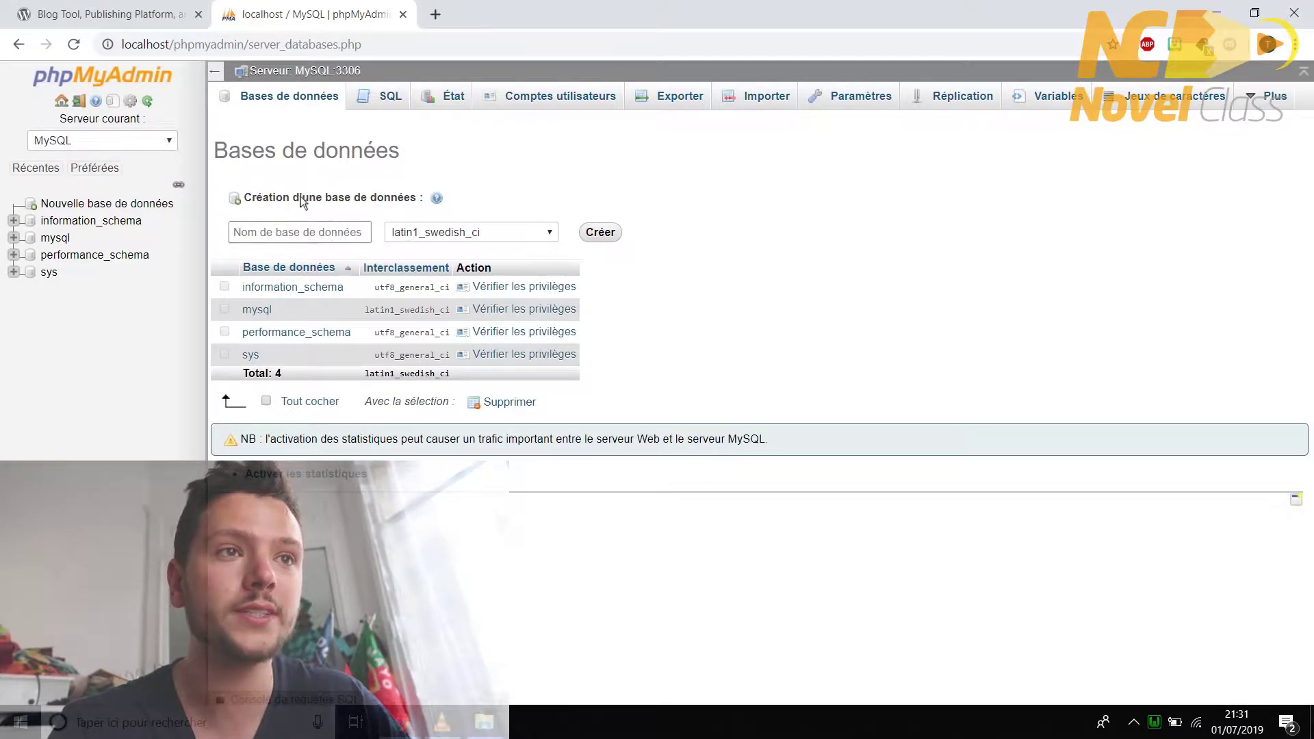
{"action": "left_click", "coordinate": [309, 233]}
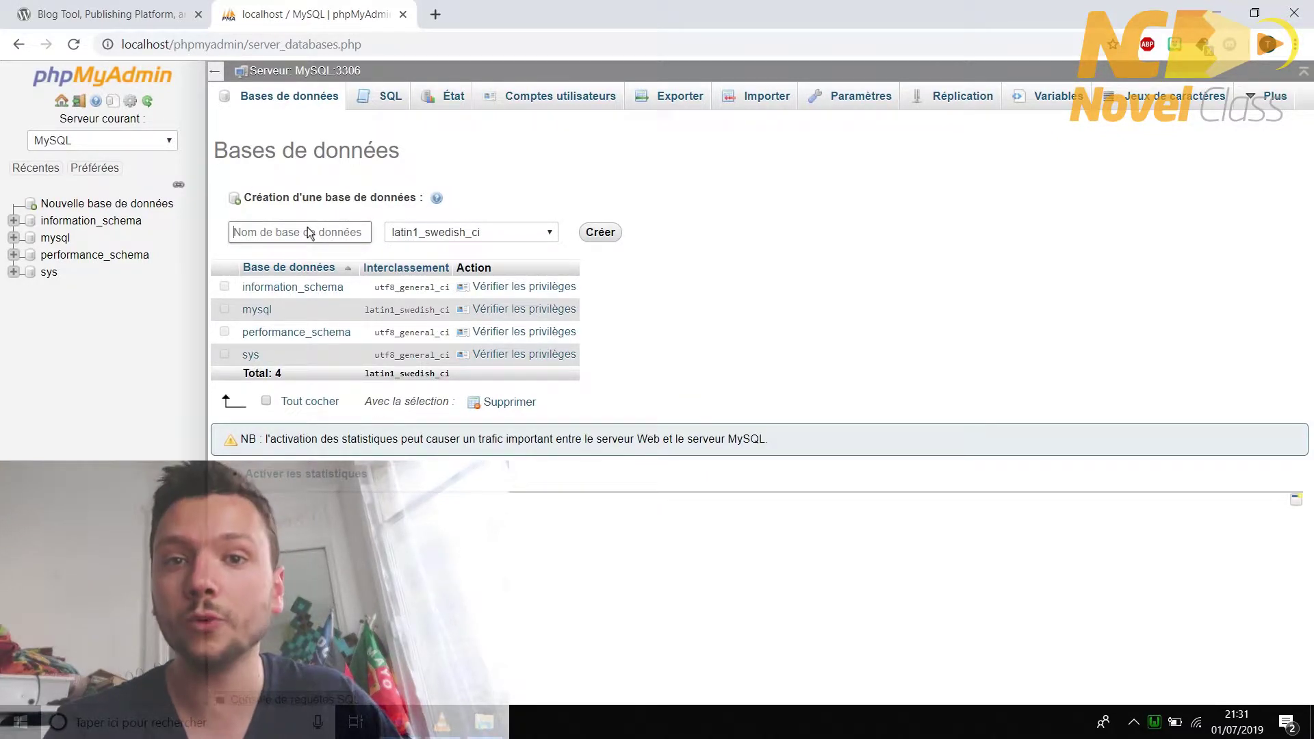
{"action": "type", "text": "exemple"}
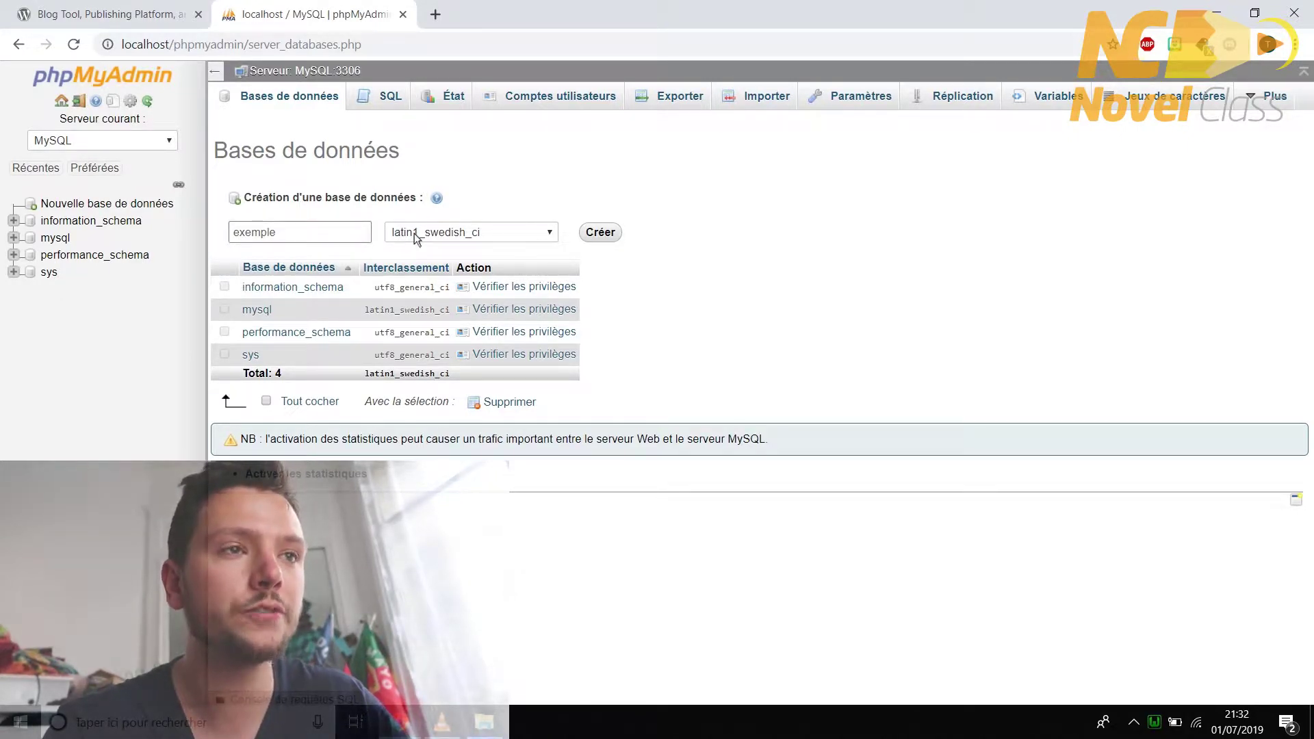
{"action": "left_click", "coordinate": [415, 237]}
{"action": "scroll", "coordinate": [437, 259], "scroll_direction": "up", "scroll_amount": 10}
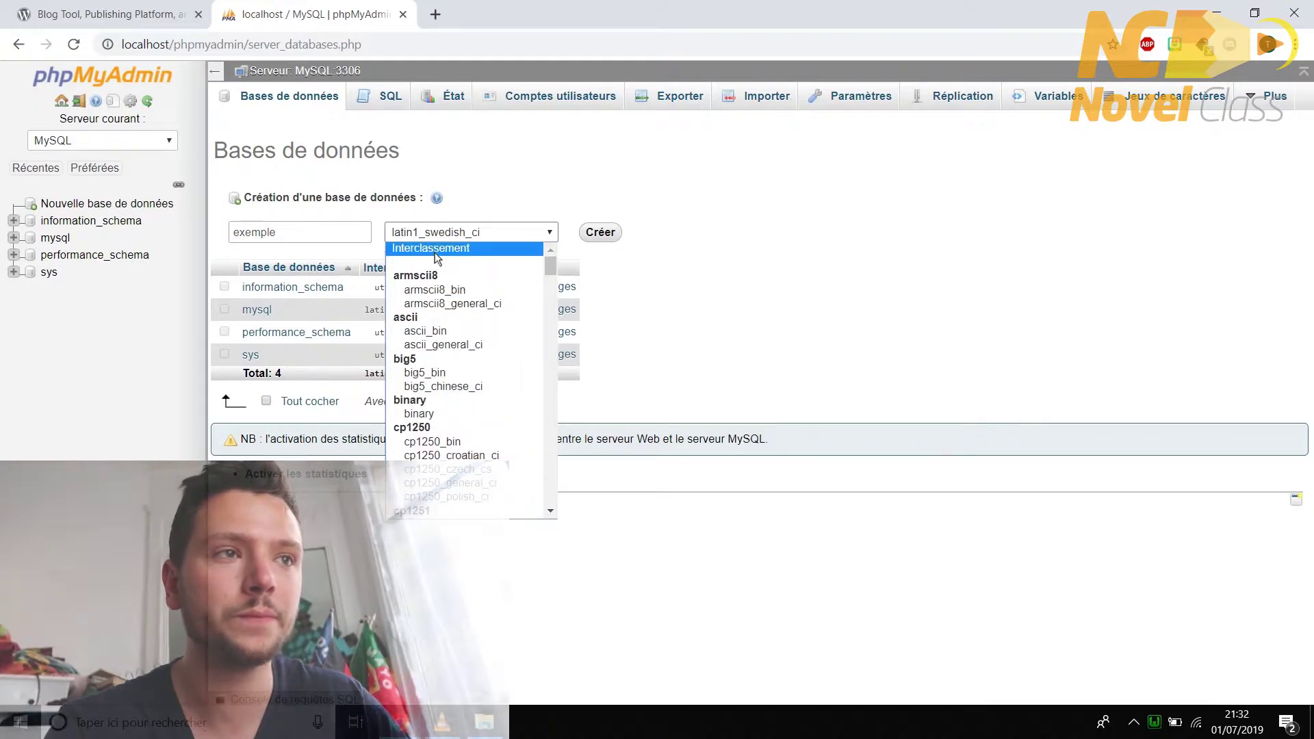
{"action": "left_click", "coordinate": [436, 255]}
{"action": "left_click", "coordinate": [595, 237]}
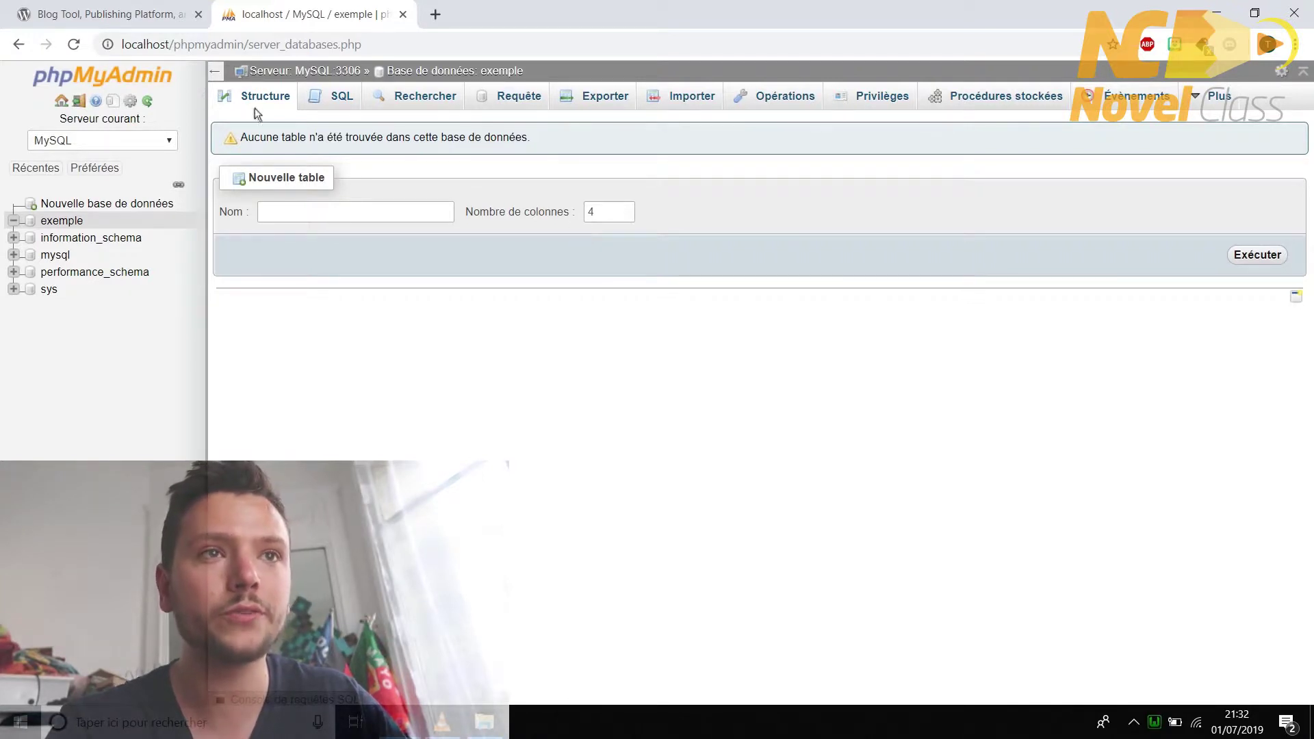
- Open the exemple database from the databases list
{"action": "left_click", "coordinate": [133, 81]}
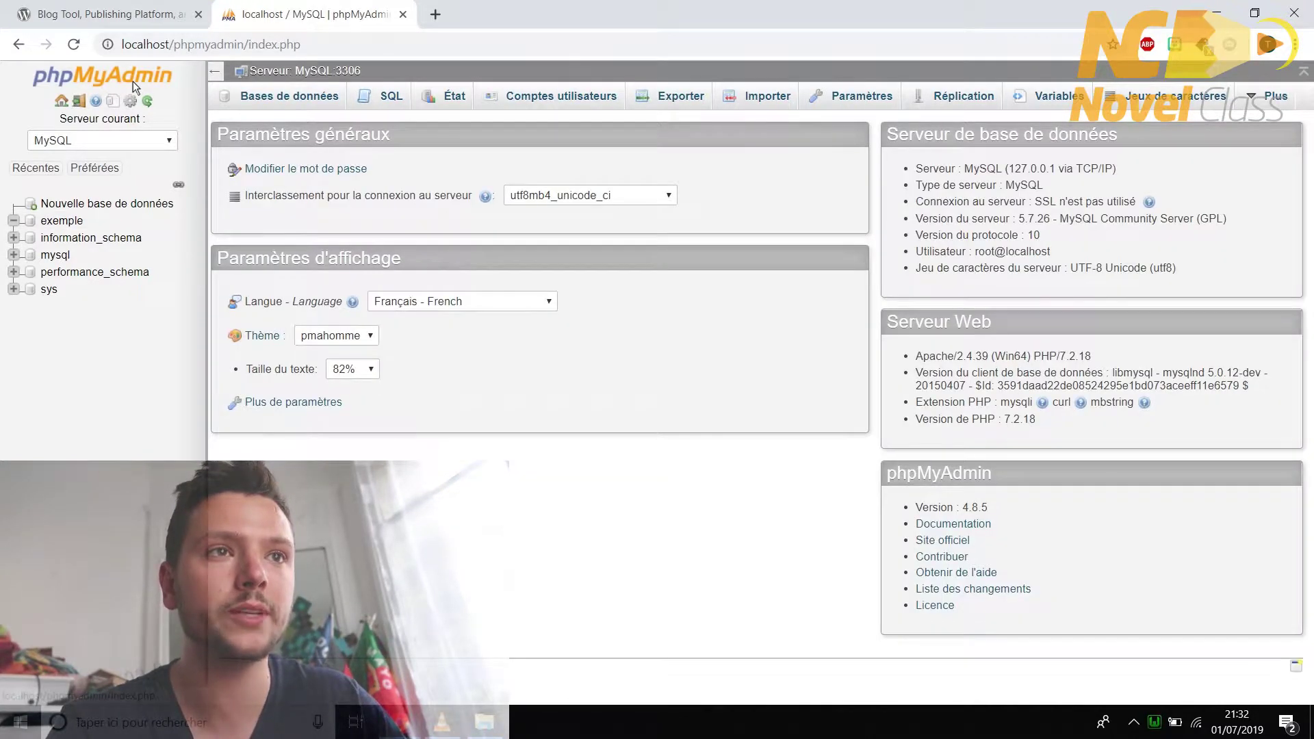
{"action": "left_click", "coordinate": [255, 97]}
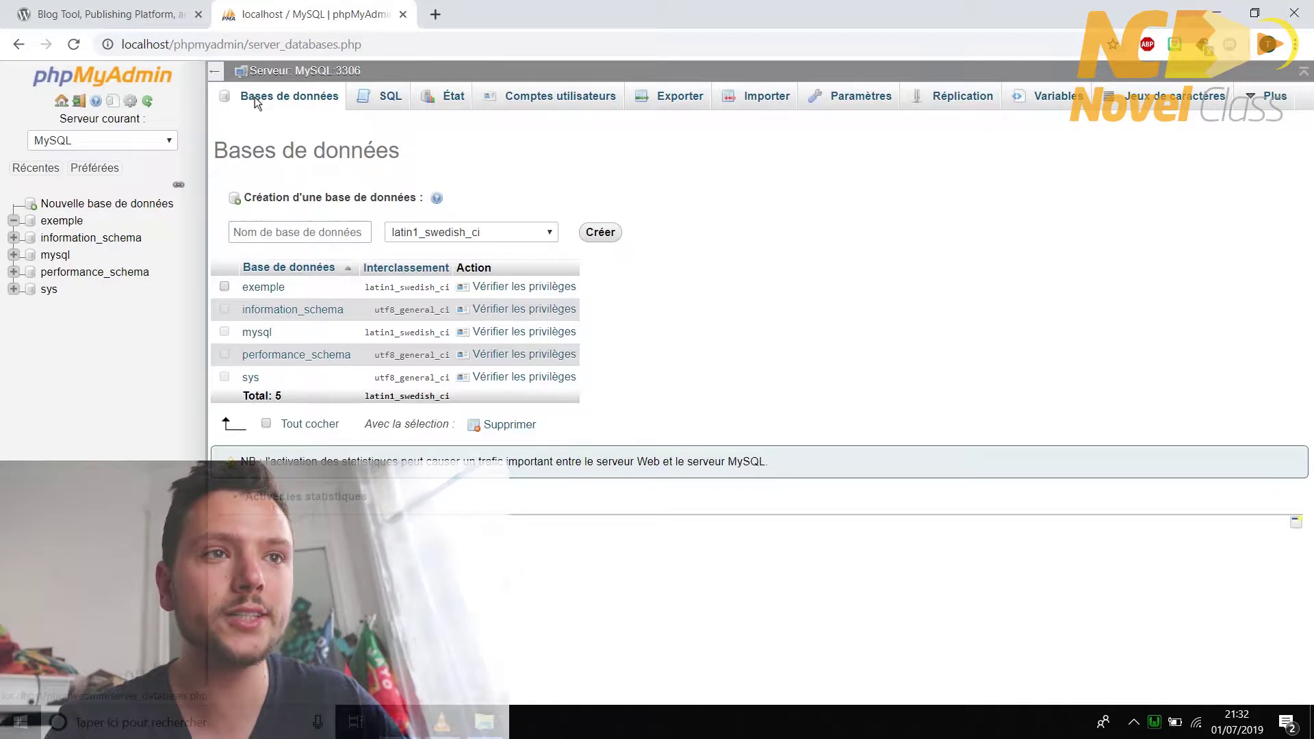
{"action": "left_click", "coordinate": [269, 286]}
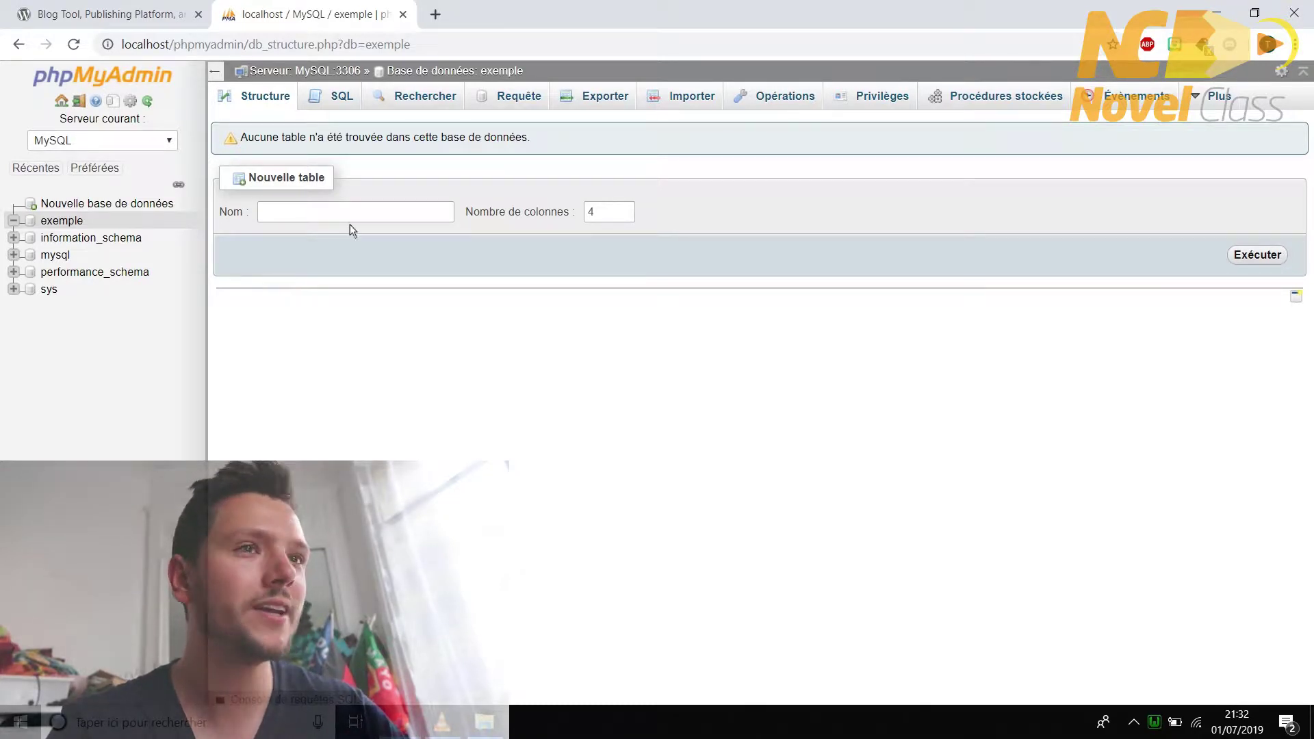
- Download WordPress 5.2.2 from WordPress.org and save the zip to the Bureau (desktop)
{"action": "left_click", "coordinate": [150, 10]}
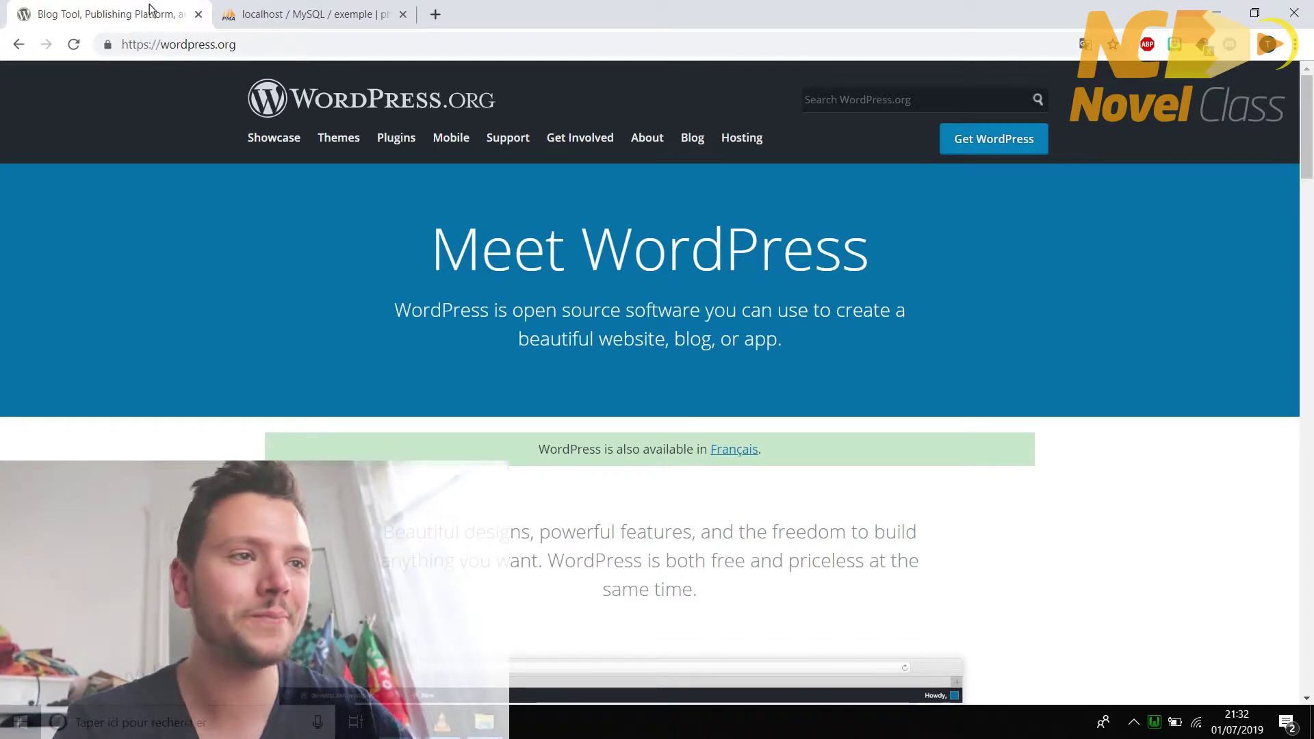
{"action": "left_click", "coordinate": [981, 140]}
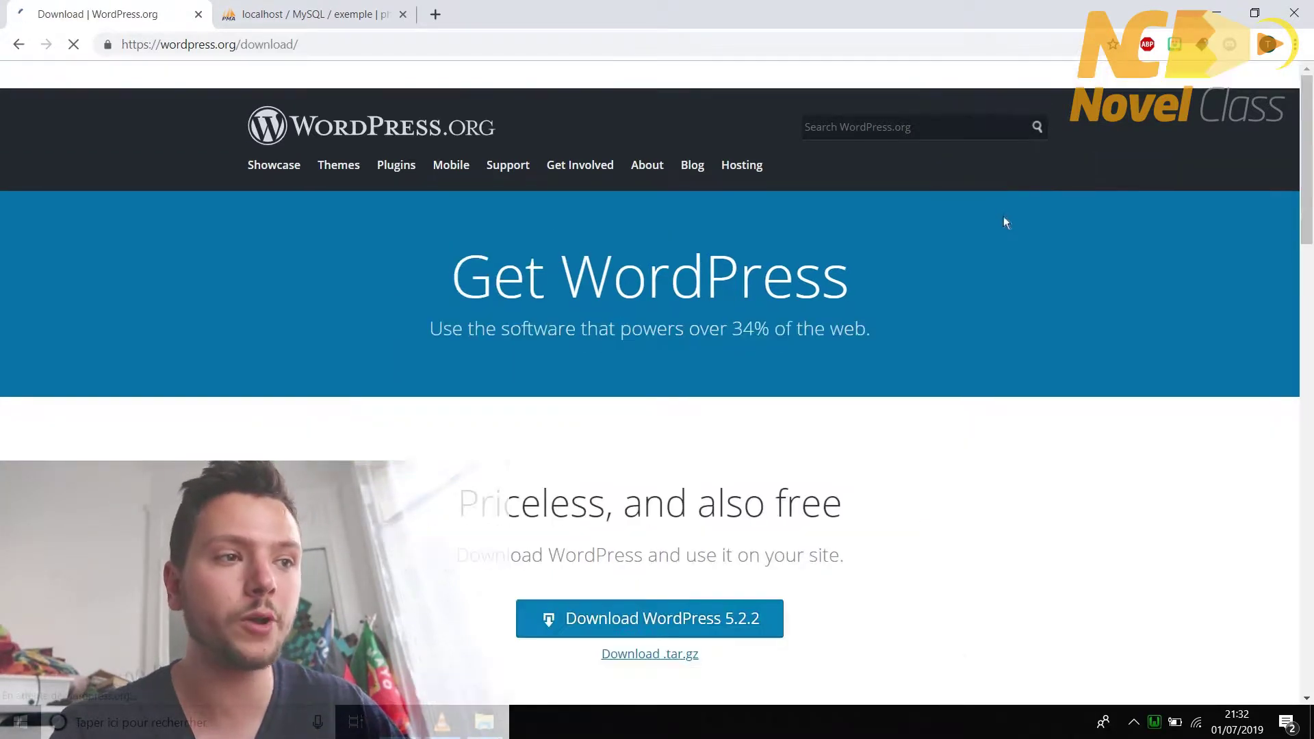
{"action": "left_click", "coordinate": [690, 618]}
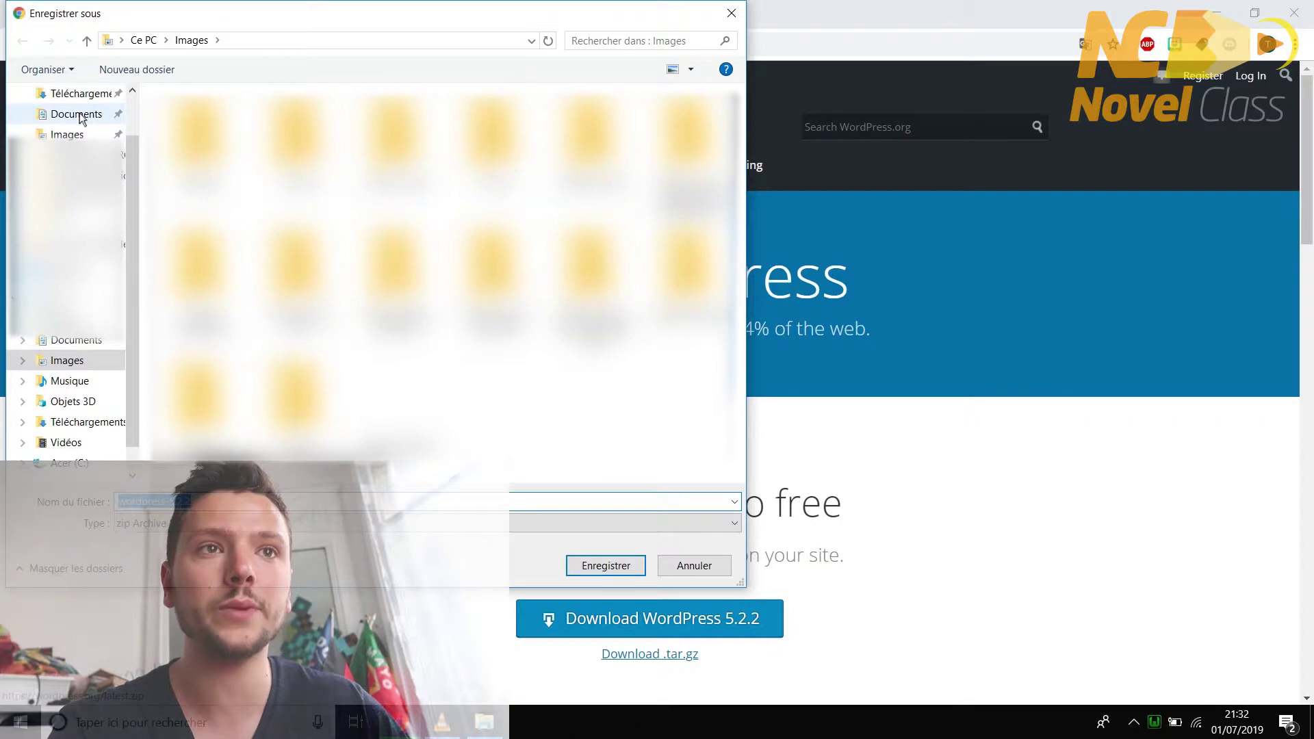
{"action": "scroll", "coordinate": [82, 205], "scroll_direction": "up", "scroll_amount": 3}
{"action": "left_click", "coordinate": [67, 127]}
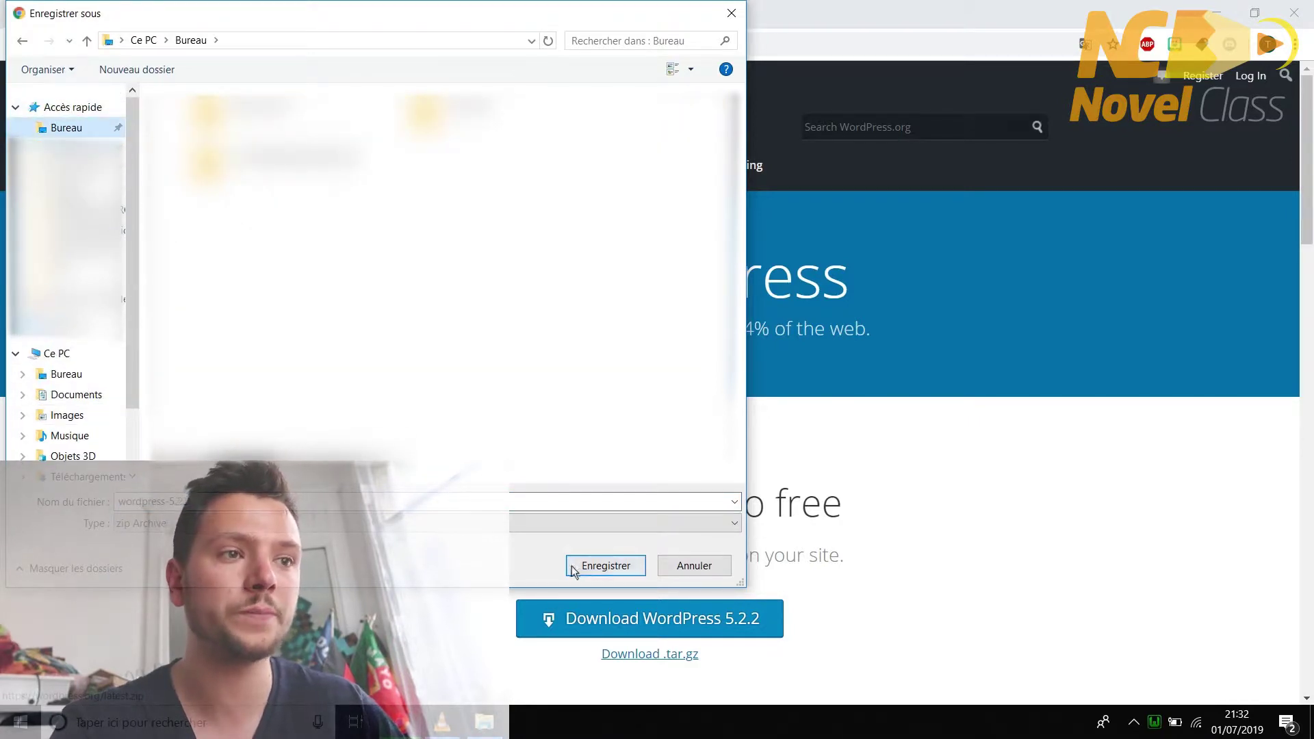
{"action": "left_click", "coordinate": [586, 568]}
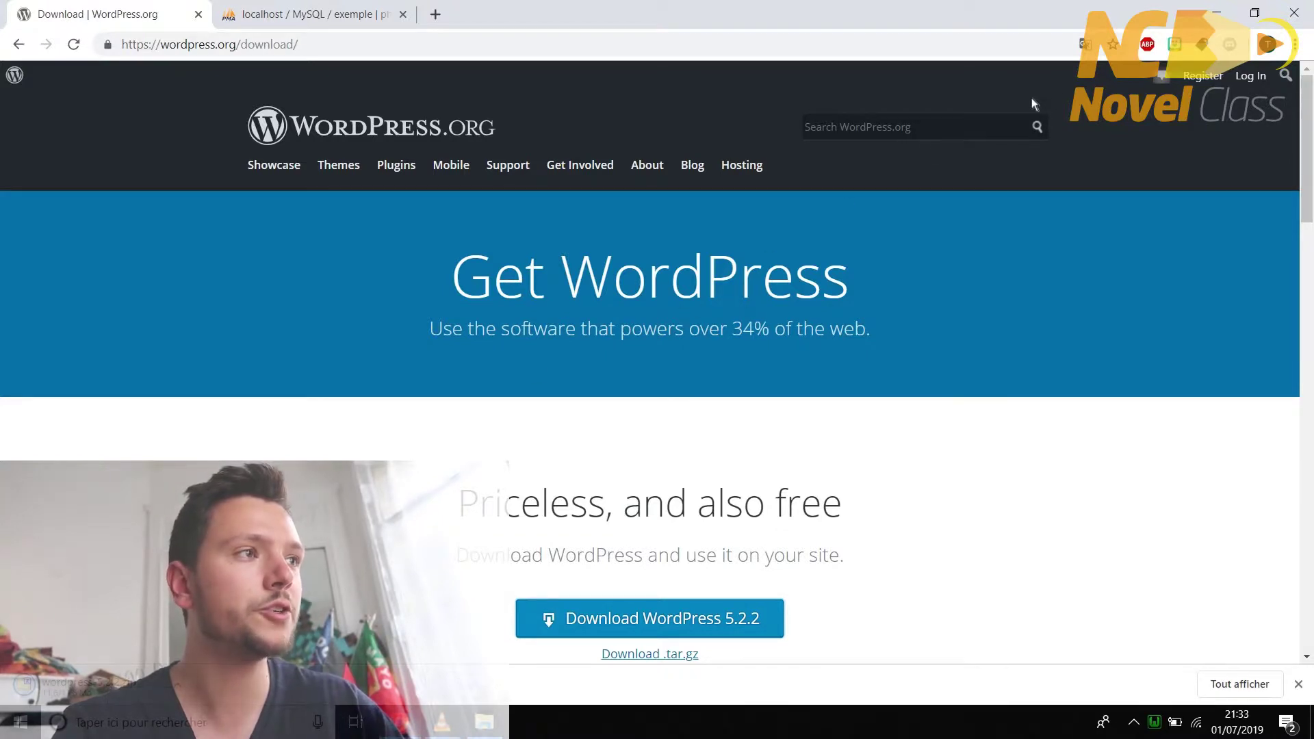
{"action": "left_click", "coordinate": [1219, 15]}
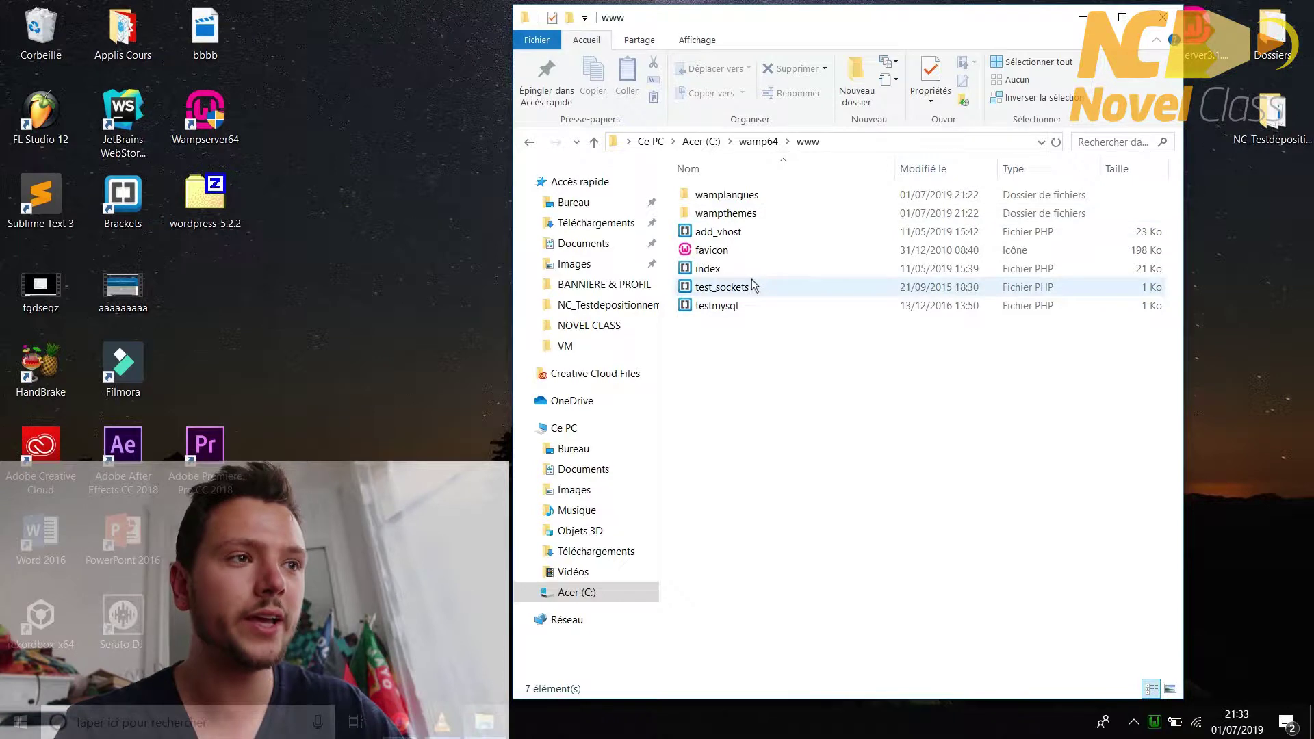
{"action": "right_click", "coordinate": [756, 356]}
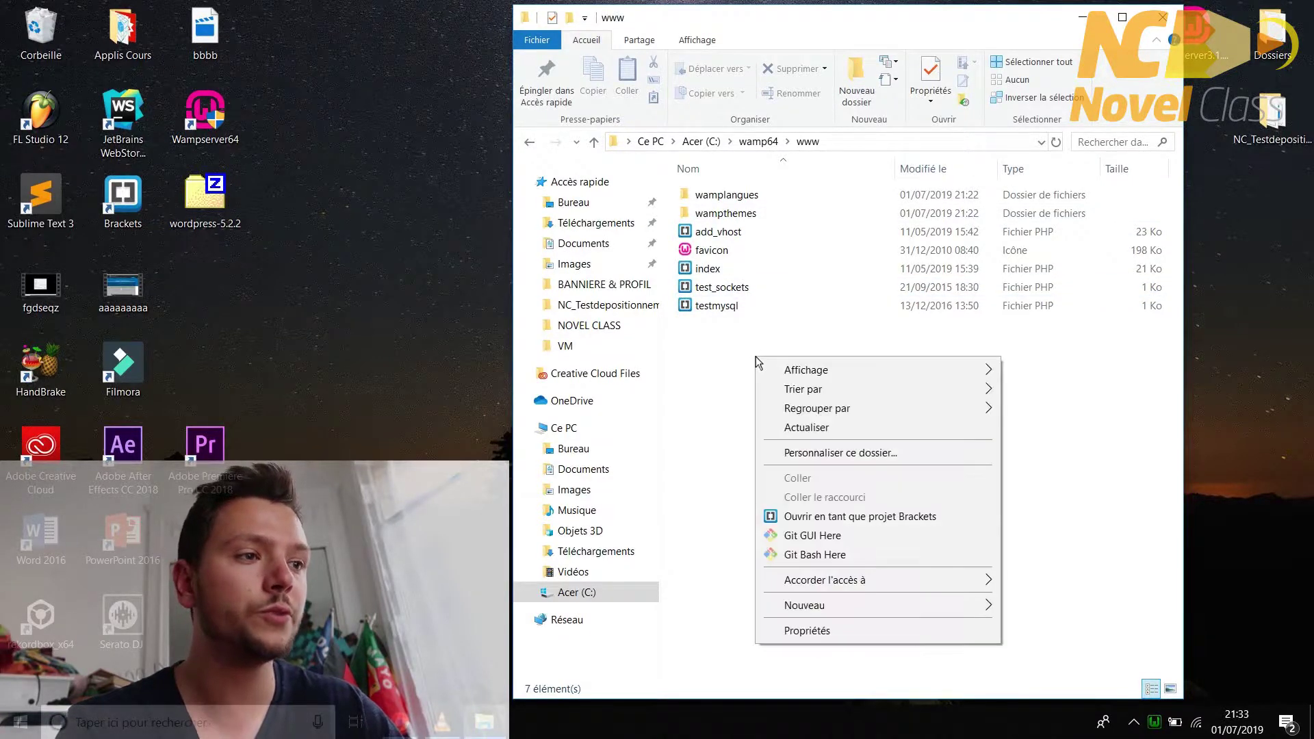
{"action": "mouse_move", "coordinate": [889, 602]}
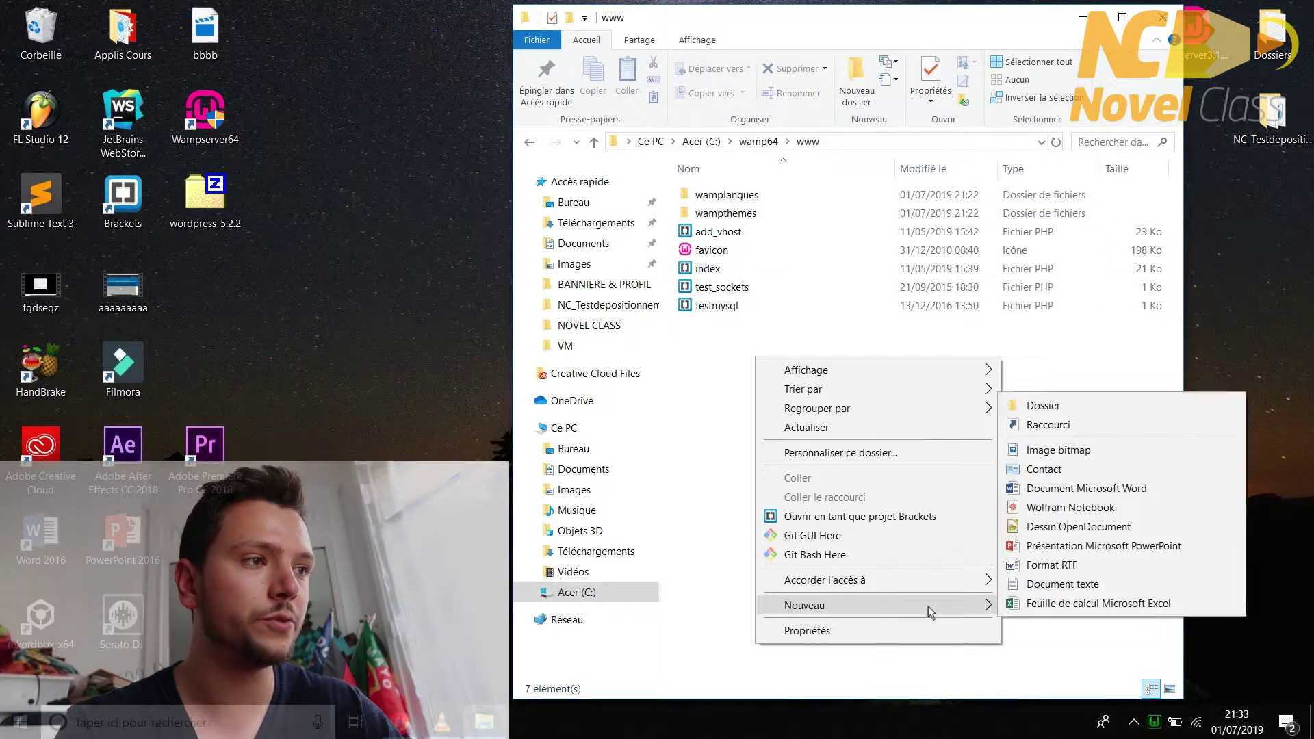
{"action": "left_click", "coordinate": [1034, 404]}
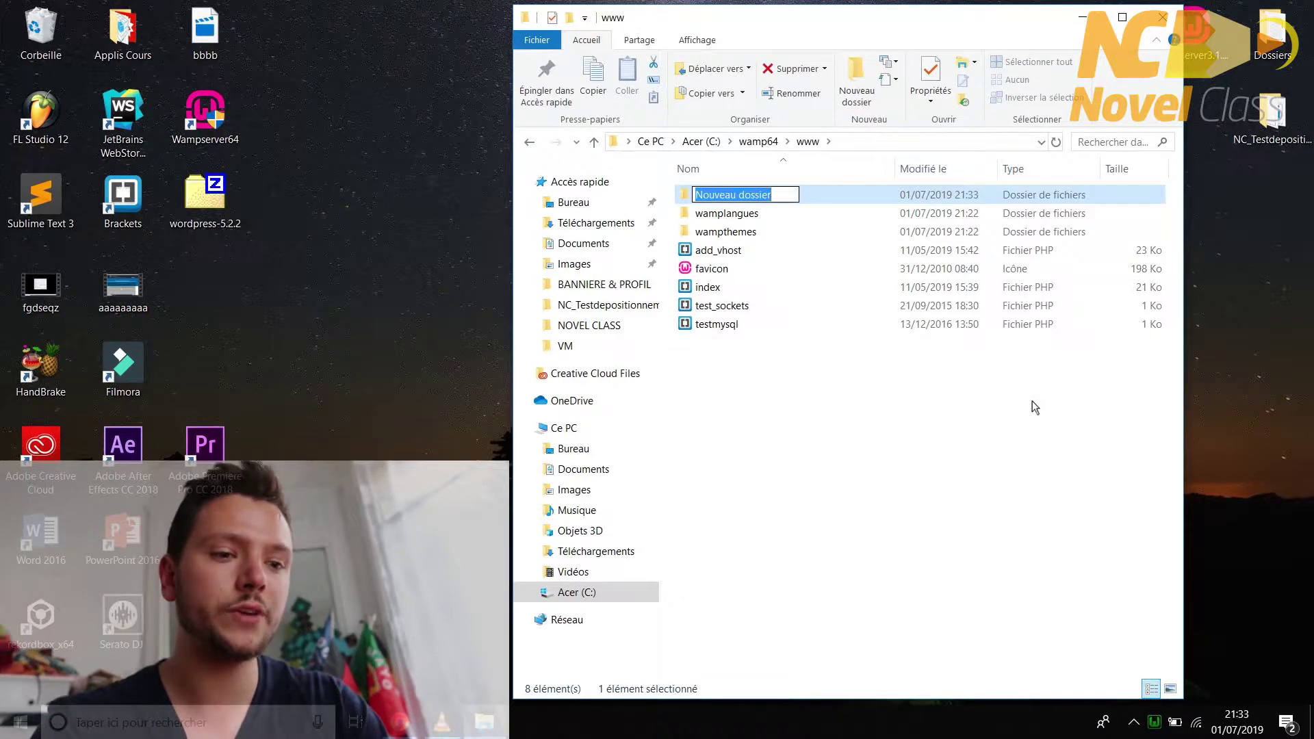
{"action": "type", "text": "wordpress"}
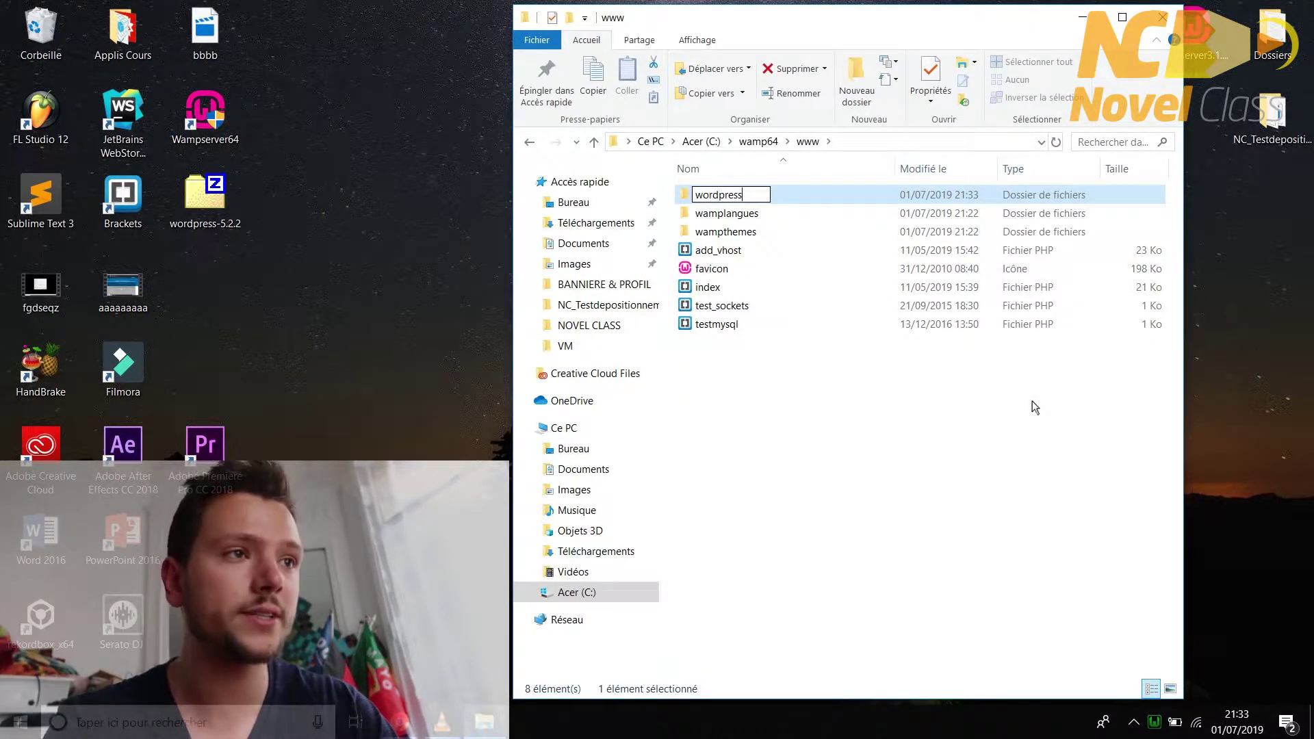
{"action": "key", "text": "Return"}
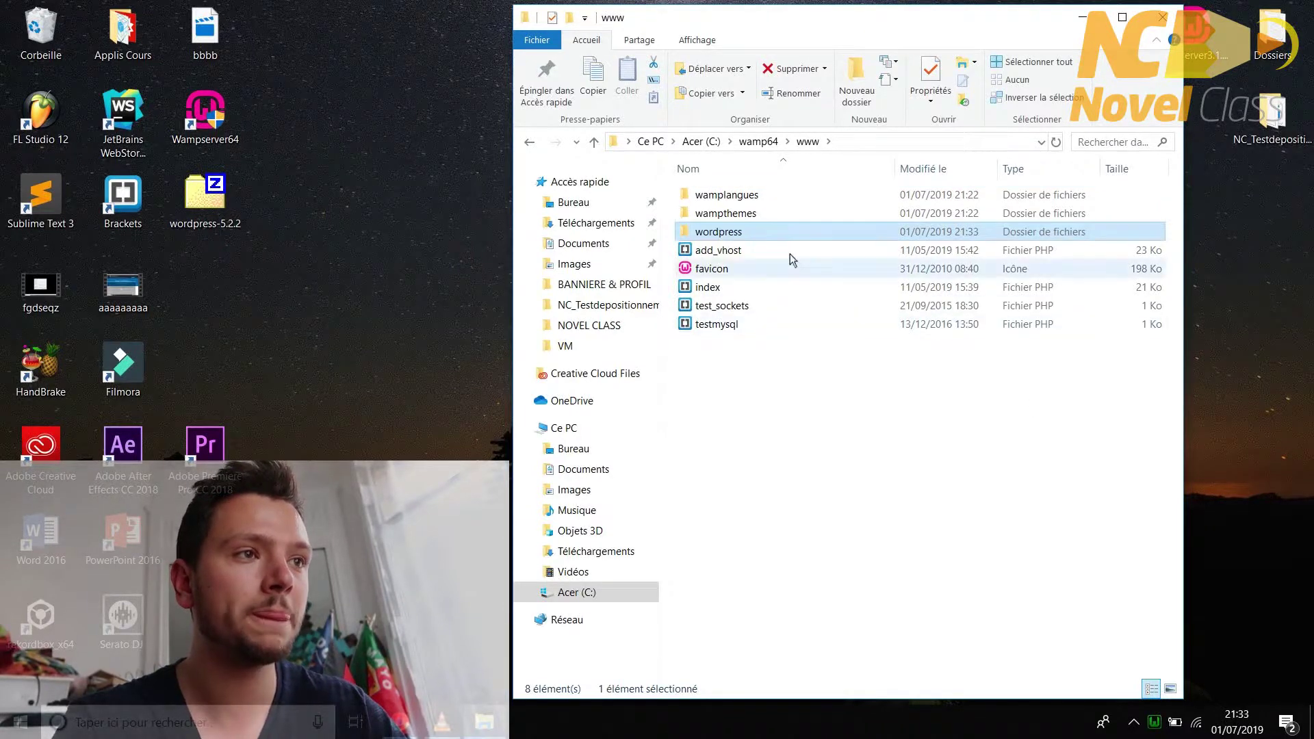
- Copy the wordpress-5.2.2 zip from the desktop into the new wordpress folder
{"action": "double_click", "coordinate": [762, 231]}
{"action": "left_click_drag", "start_coordinate": [784, 26], "coordinate": [697, 44]}
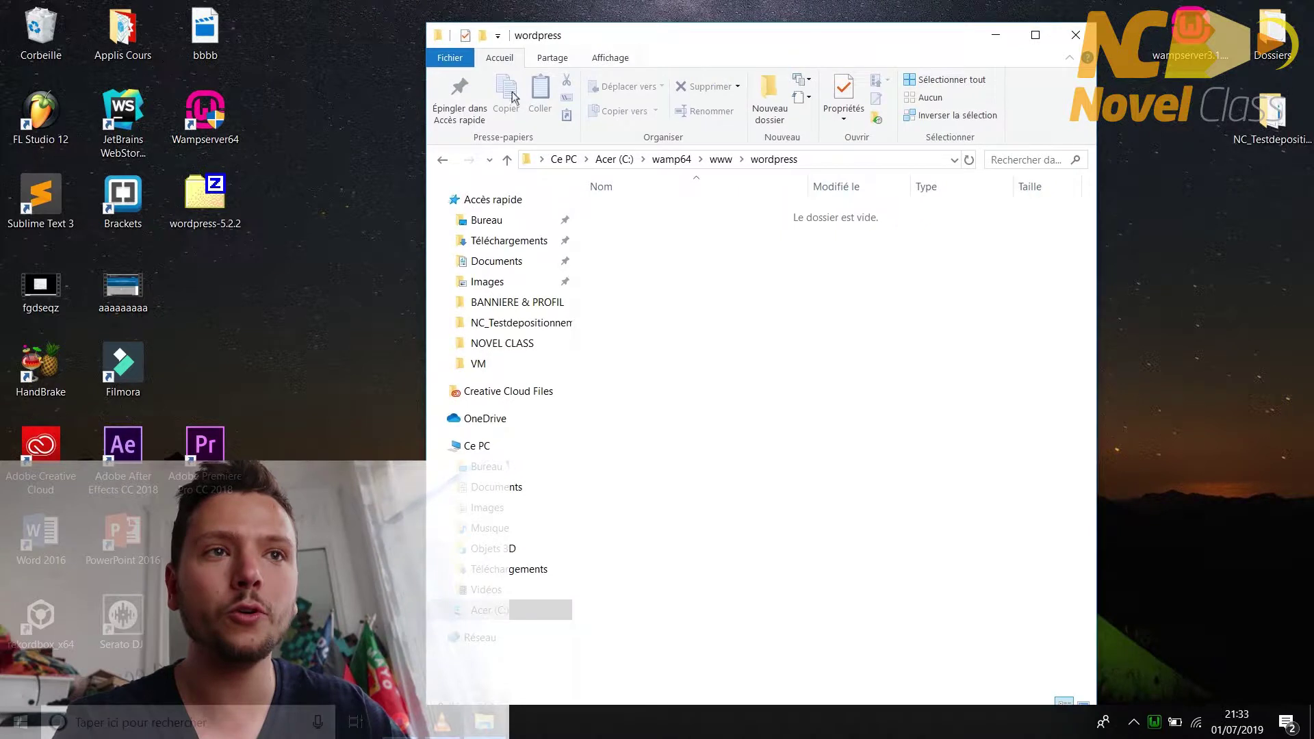
{"action": "left_click", "coordinate": [214, 209]}
{"action": "left_click_drag", "start_coordinate": [214, 210], "coordinate": [685, 343]}
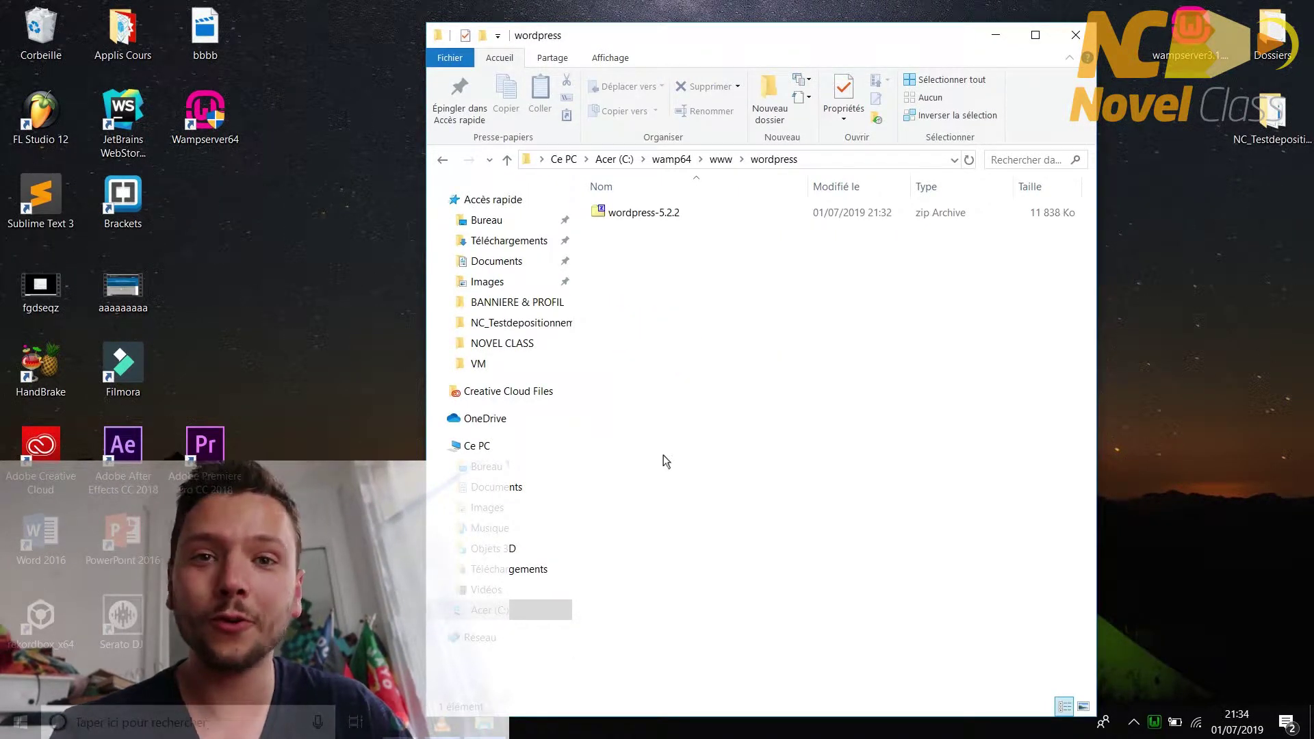
{"action": "left_click", "coordinate": [628, 214]}
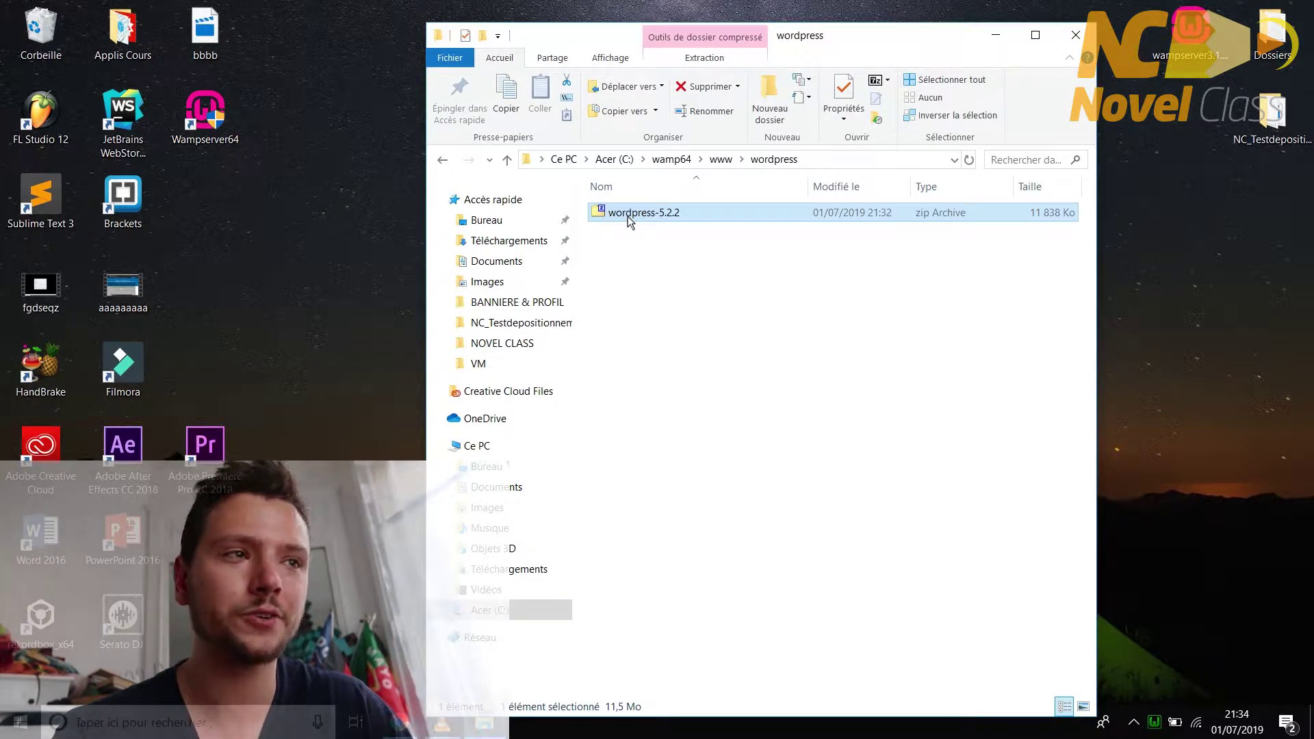
{"action": "right_click", "coordinate": [628, 216]}
{"action": "mouse_move", "coordinate": [731, 274]}
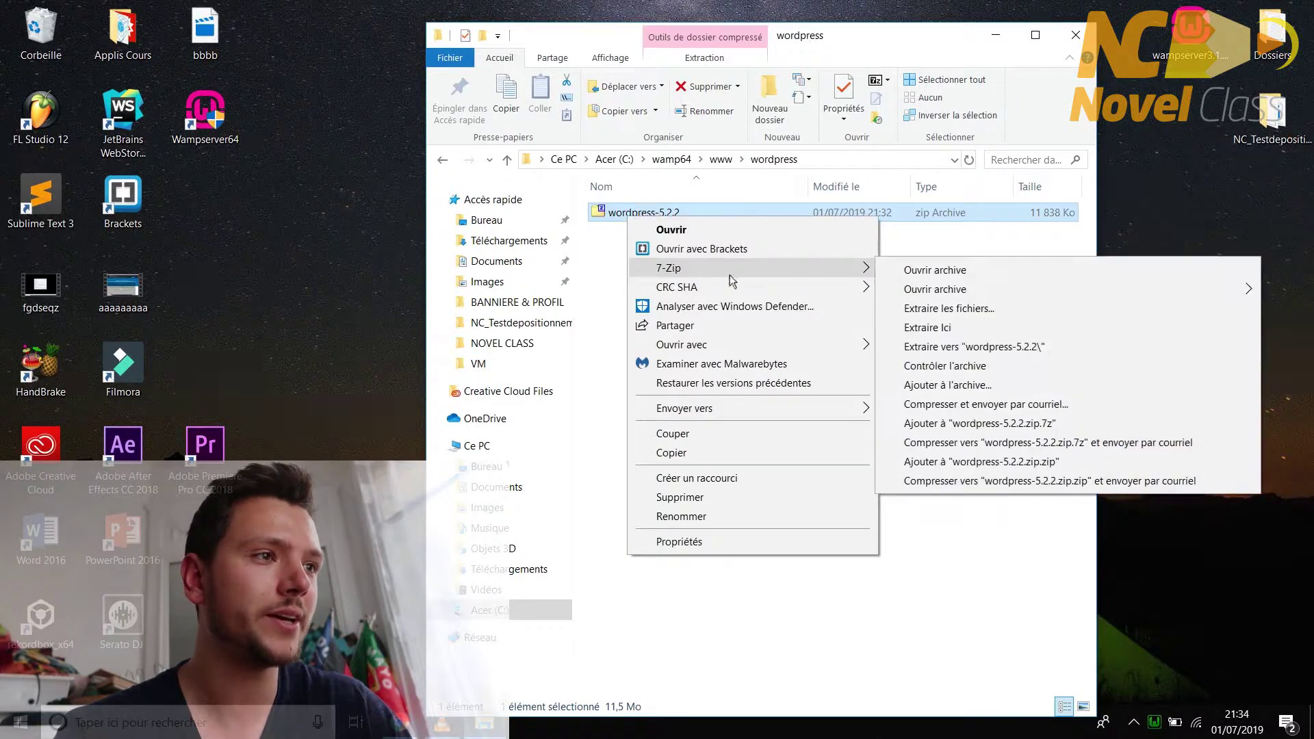
{"action": "left_click", "coordinate": [938, 327]}
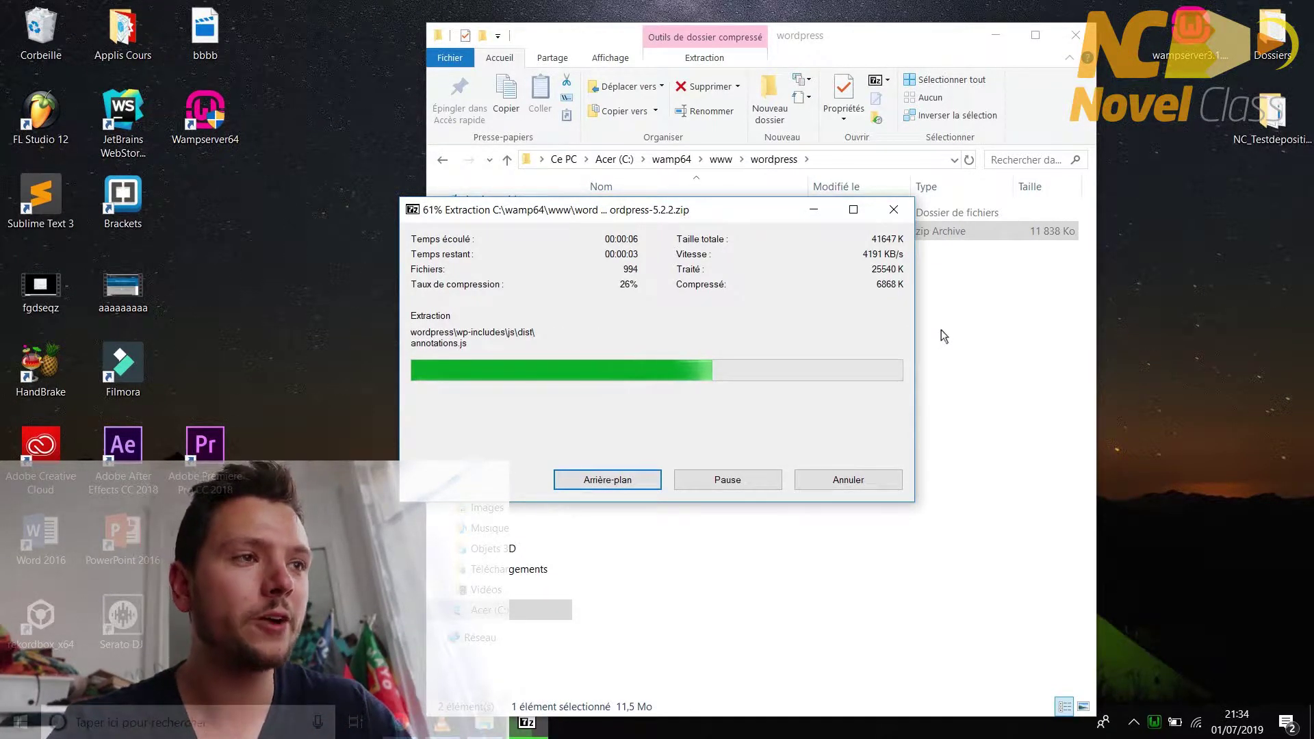
{"action": "left_click_drag", "start_coordinate": [684, 215], "coordinate": [326, 211]}
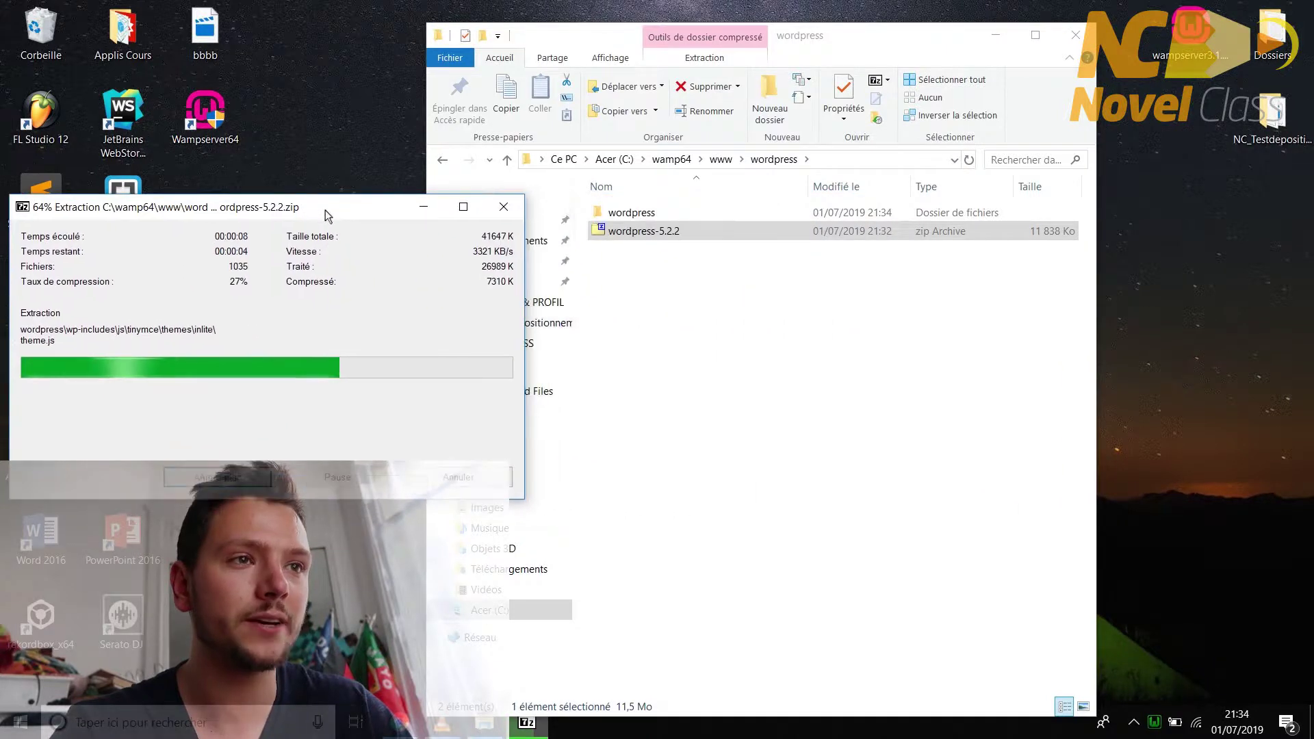
{"action": "left_click", "coordinate": [668, 281]}
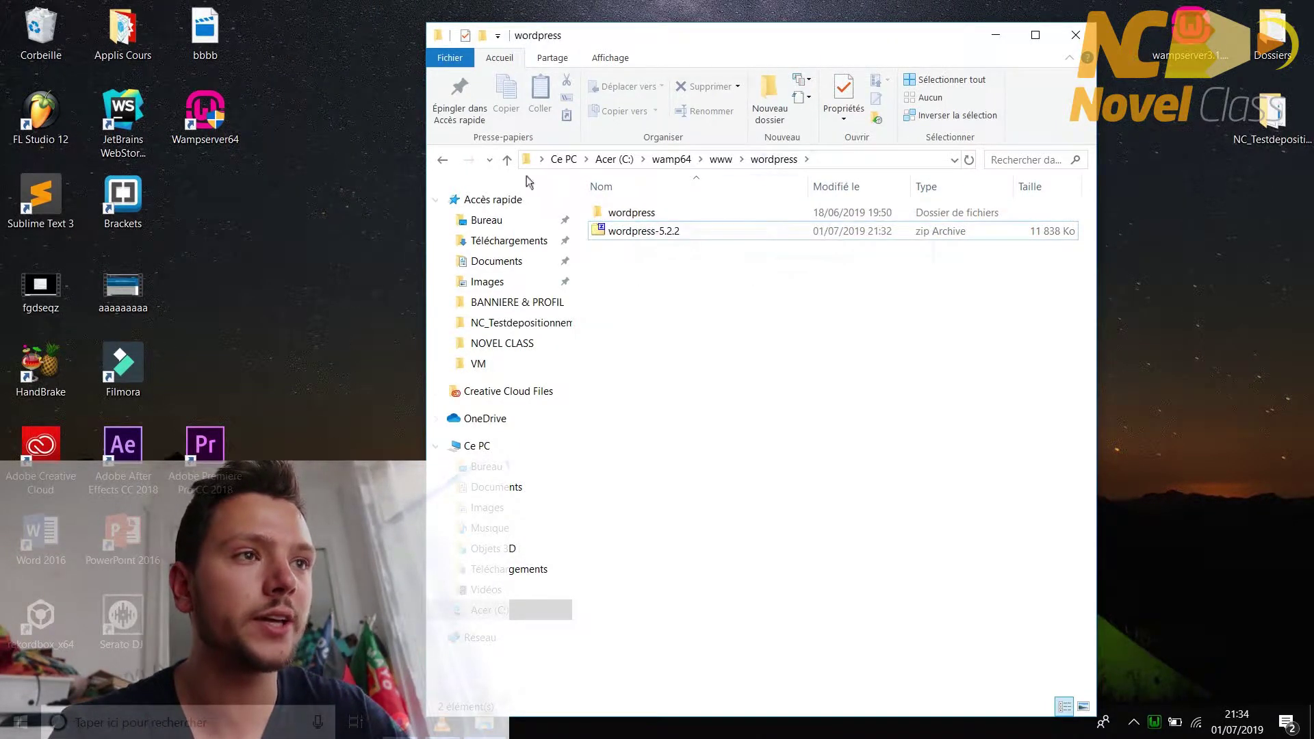
{"action": "left_click", "coordinate": [443, 160]}
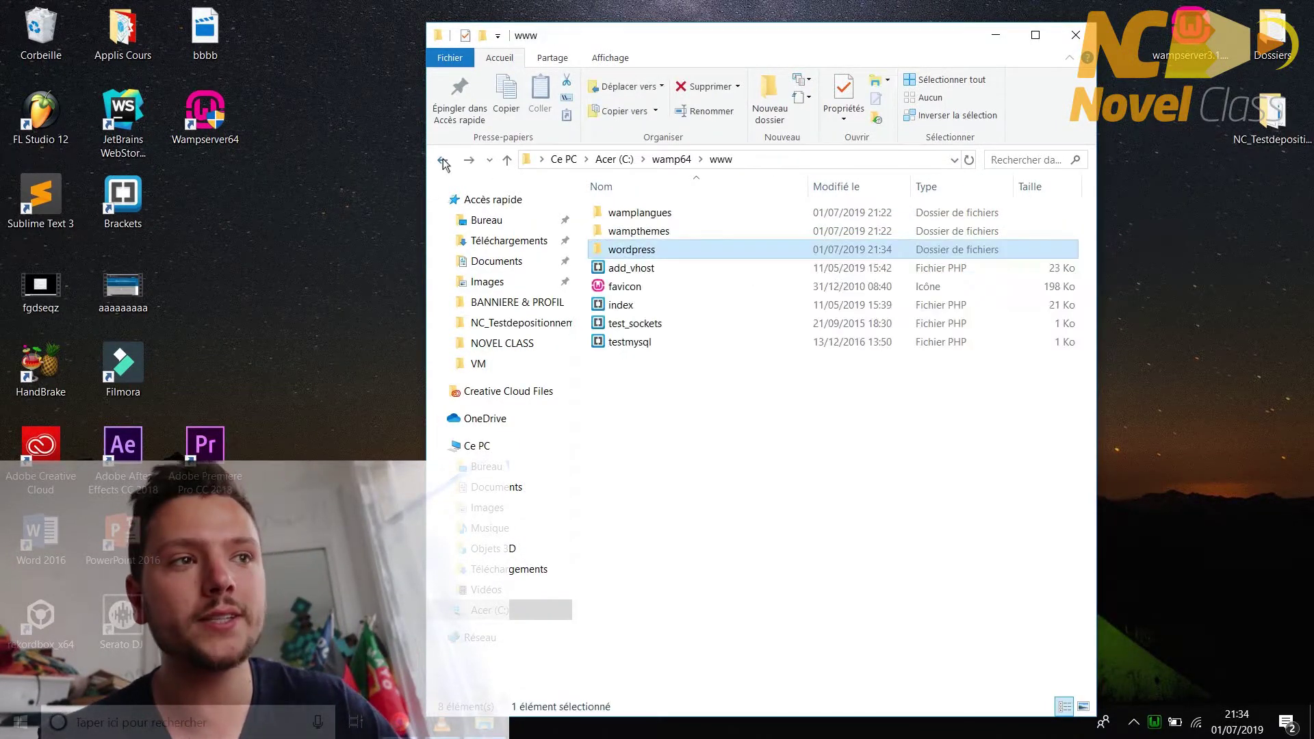
- Copy all files from the nested wordpress folder up into www\wordpress
{"action": "double_click", "coordinate": [636, 251]}
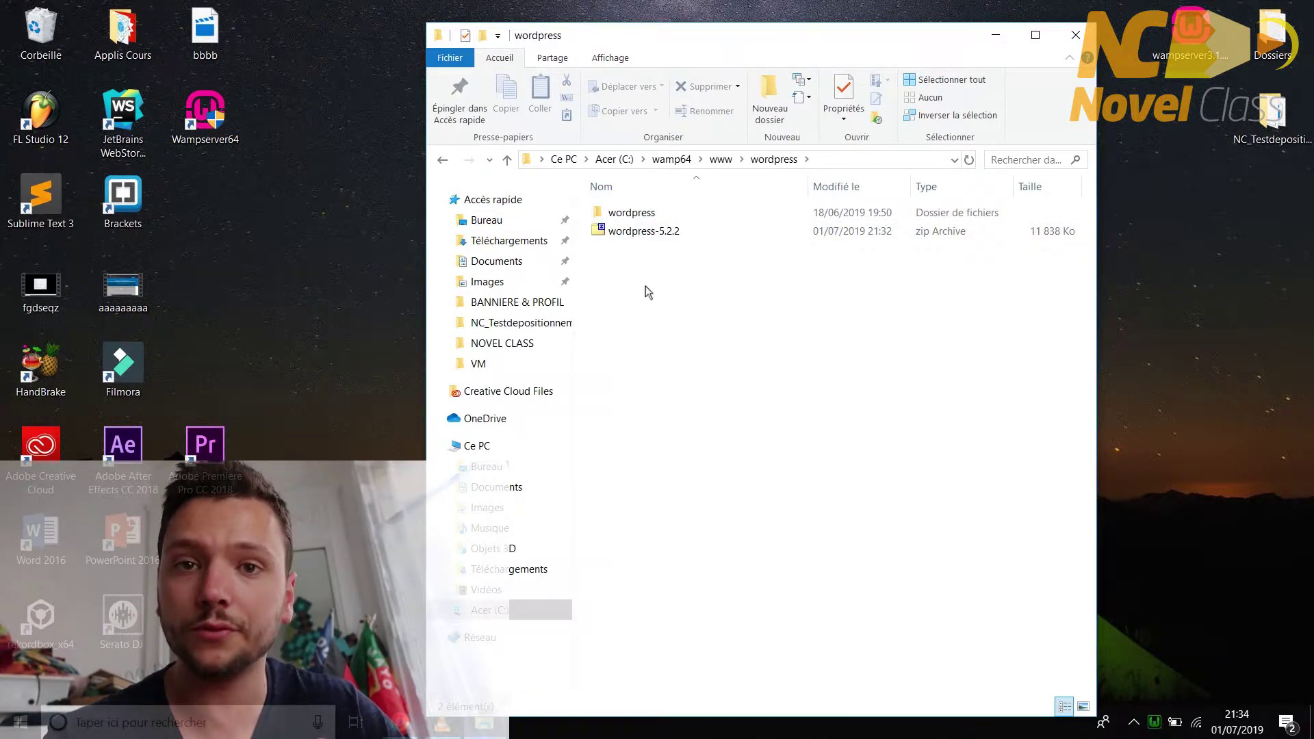
{"action": "double_click", "coordinate": [645, 214]}
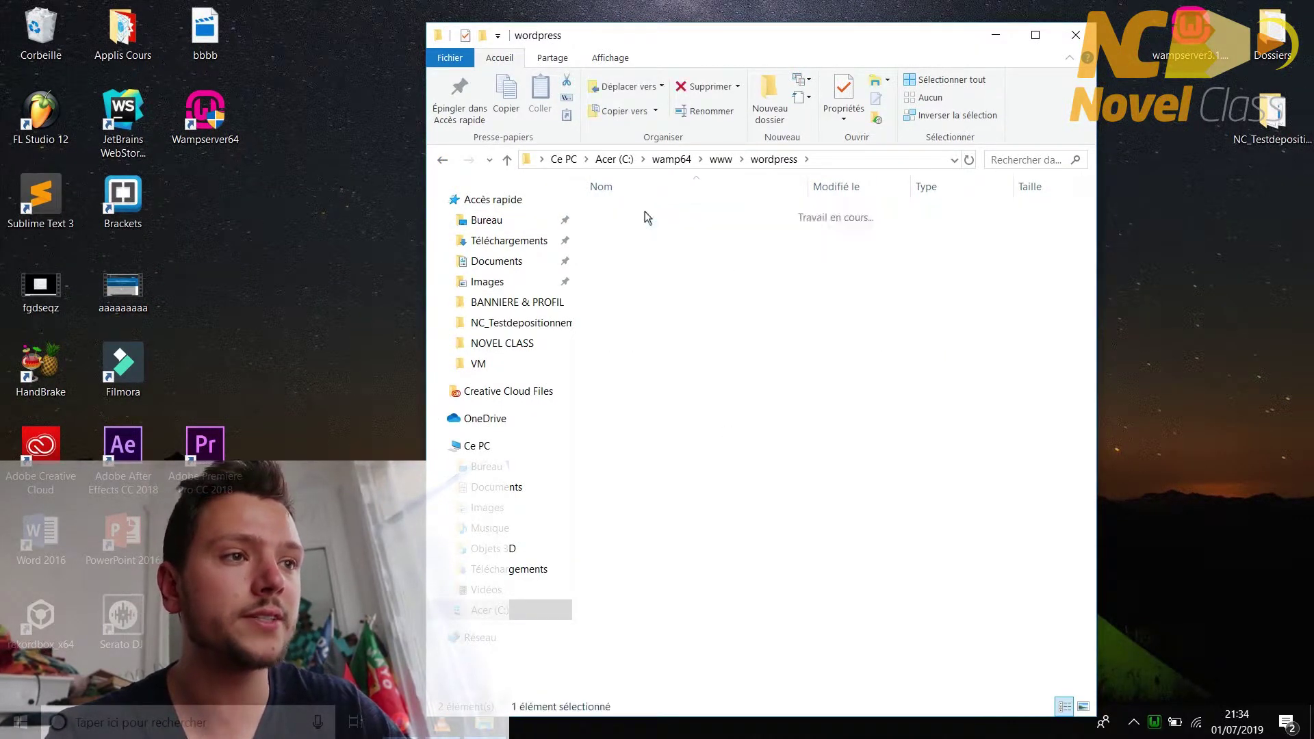
{"action": "left_click_drag", "start_coordinate": [743, 601], "coordinate": [623, 218]}
{"action": "right_click", "coordinate": [626, 218]}
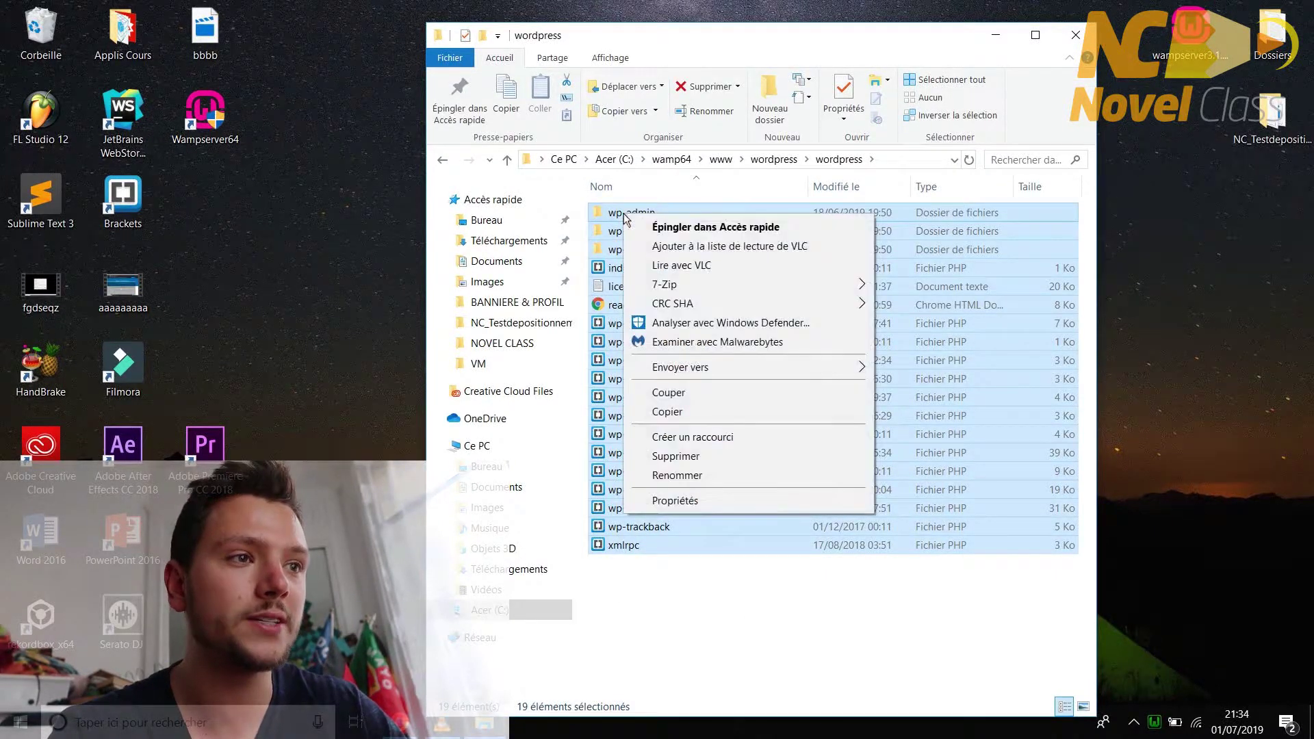
{"action": "left_click", "coordinate": [667, 411]}
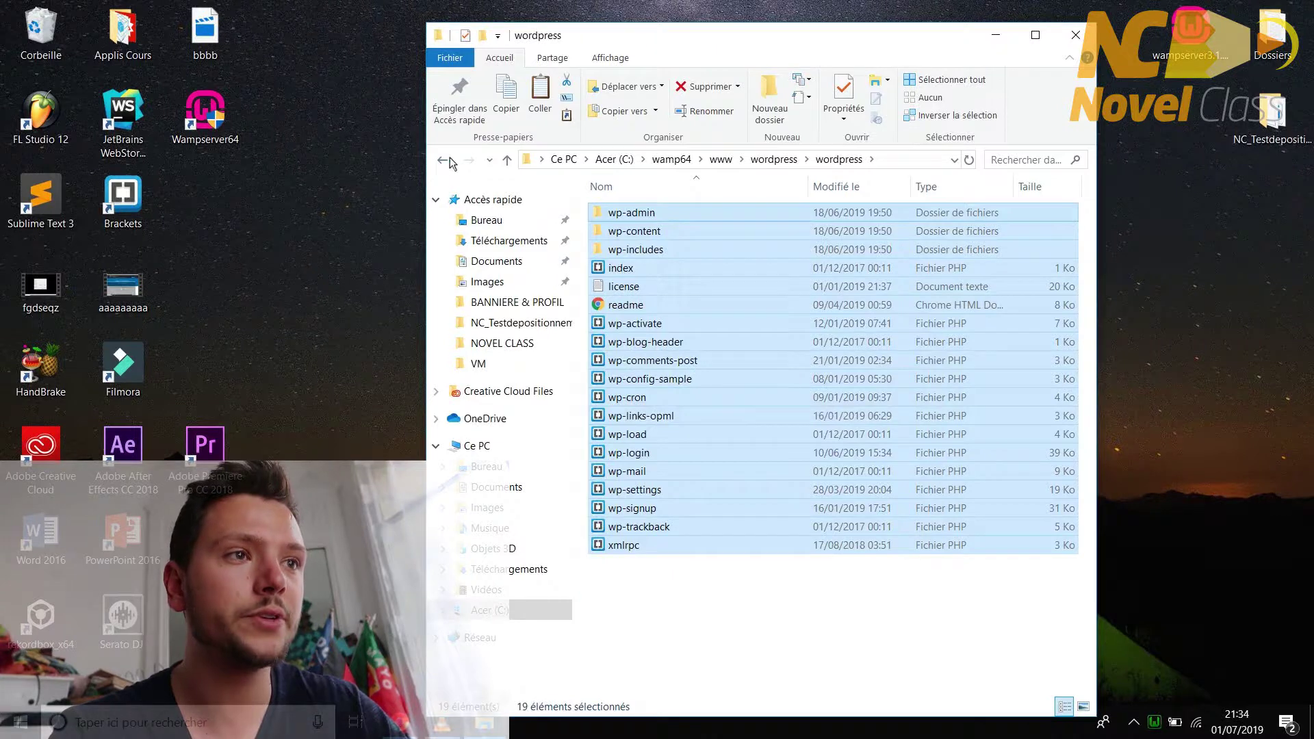
{"action": "left_click", "coordinate": [447, 159]}
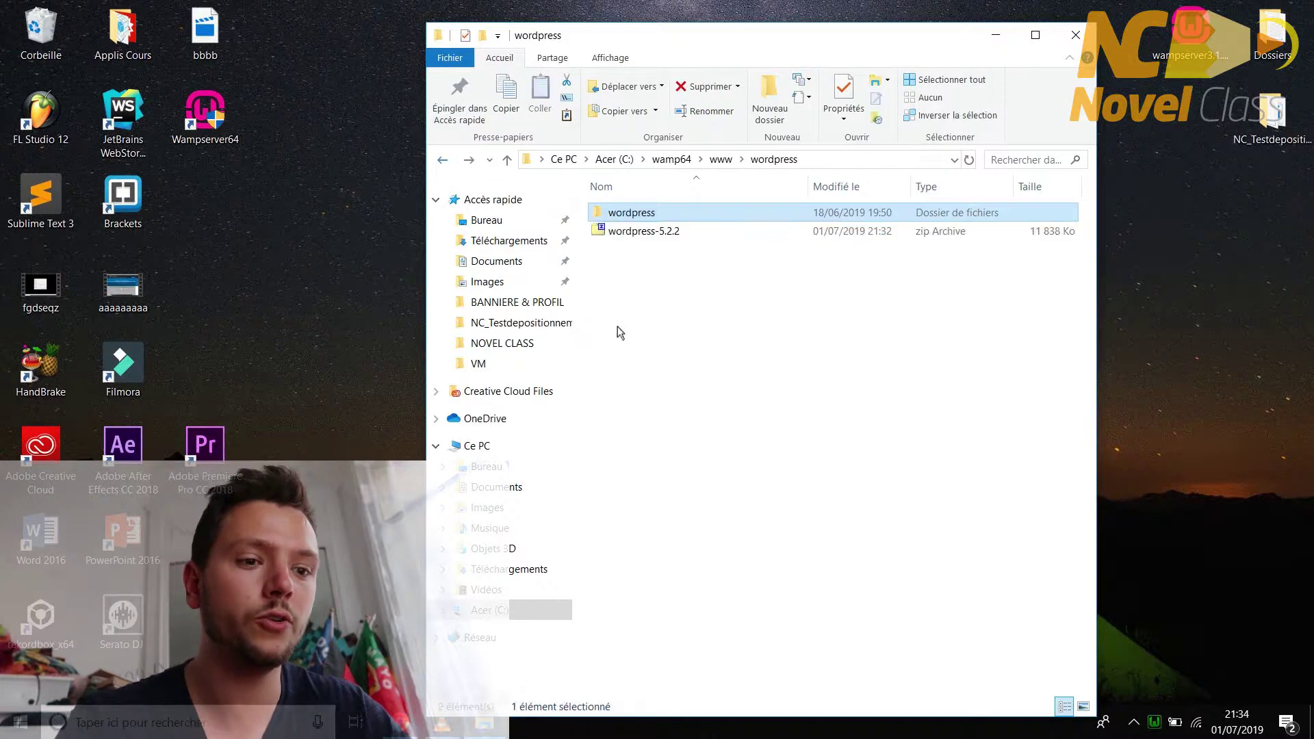
{"action": "right_click", "coordinate": [652, 364]}
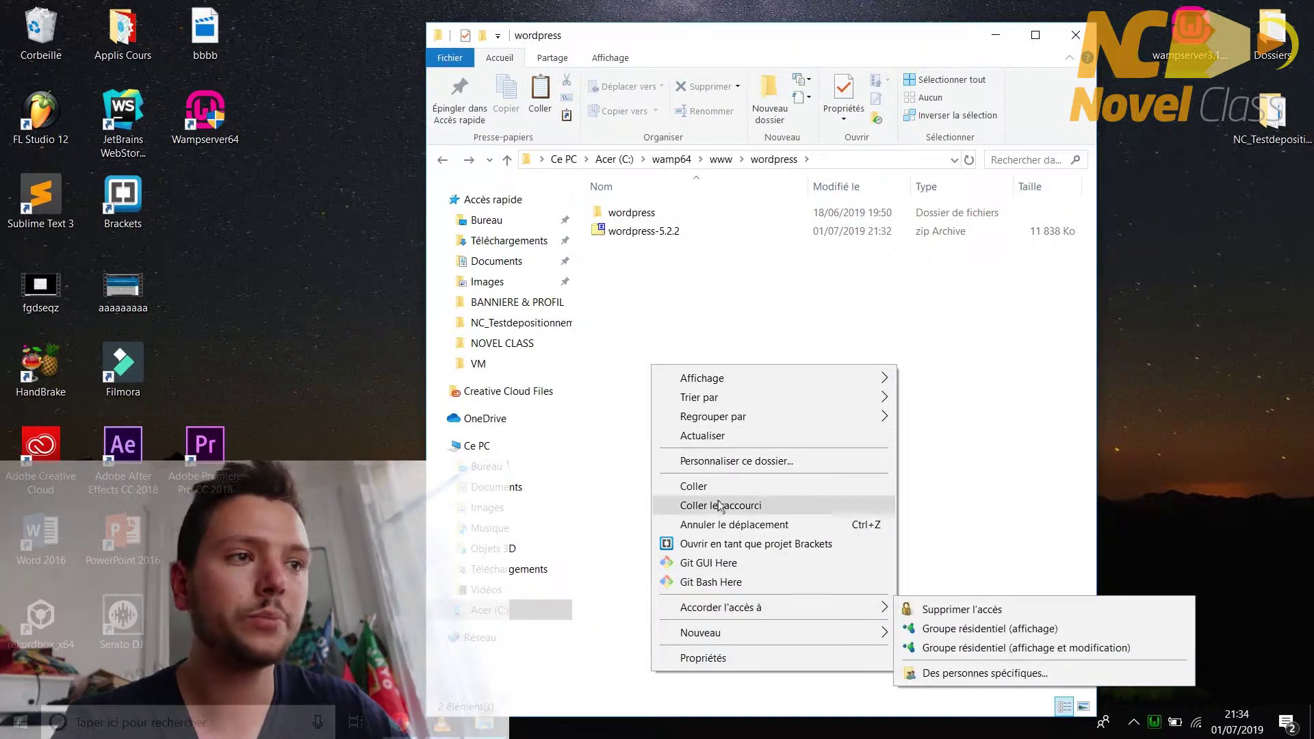
{"action": "left_click", "coordinate": [693, 486]}
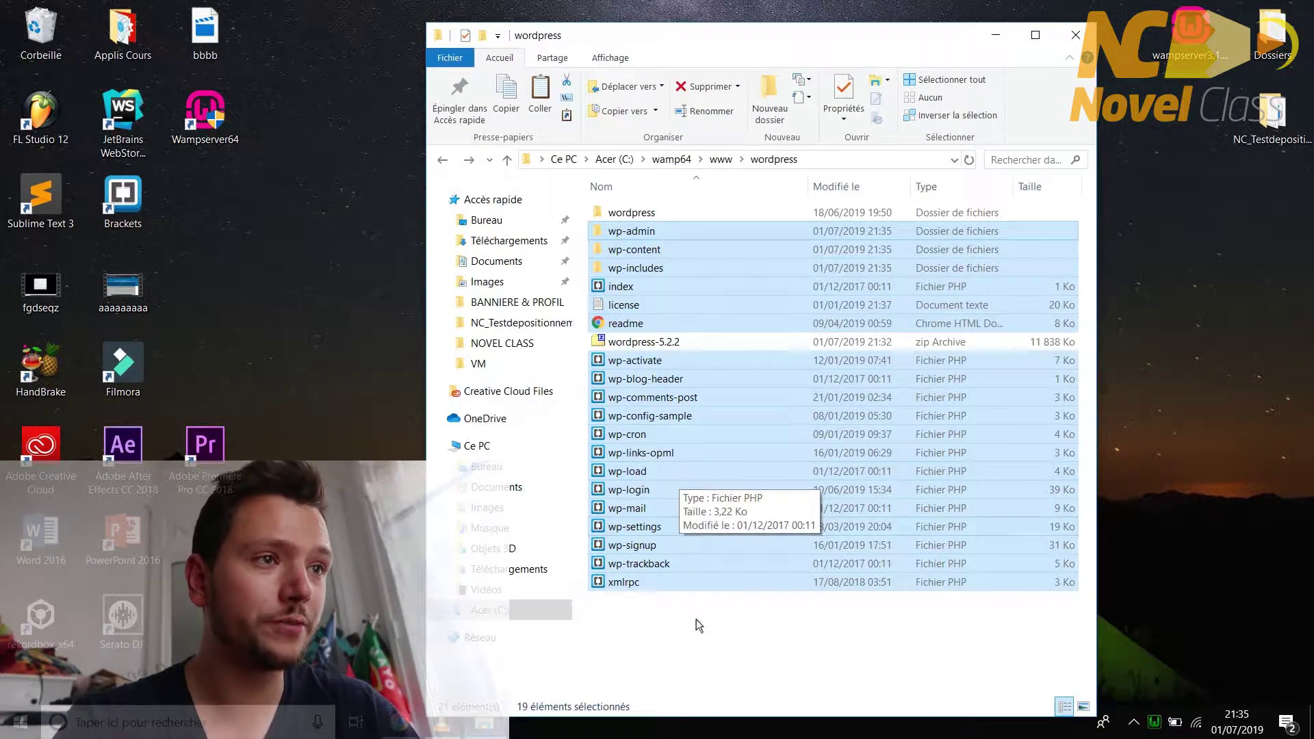
- Delete the wordpress-5.2.2 zip and the leftover inner wordpress folder, then recheck the folder
{"action": "left_click", "coordinate": [696, 619]}
{"action": "left_click", "coordinate": [660, 343]}
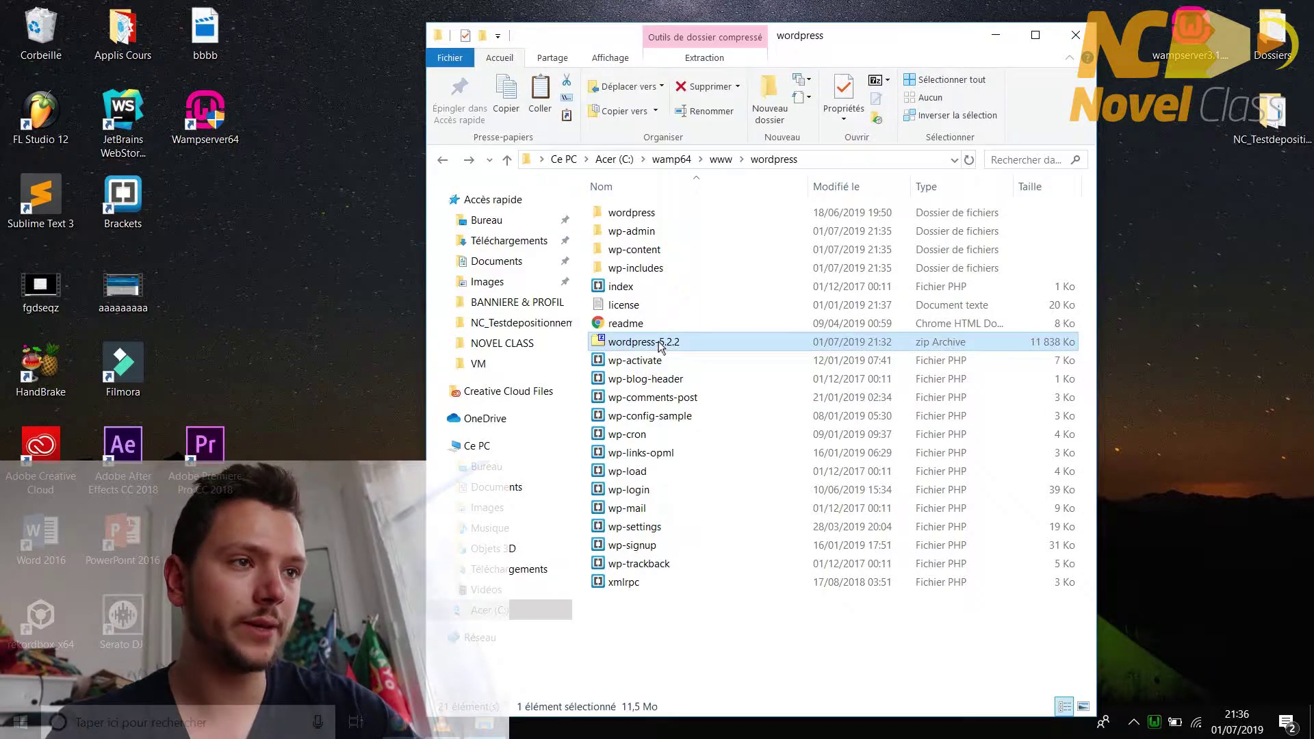
{"action": "key", "text": "Delete"}
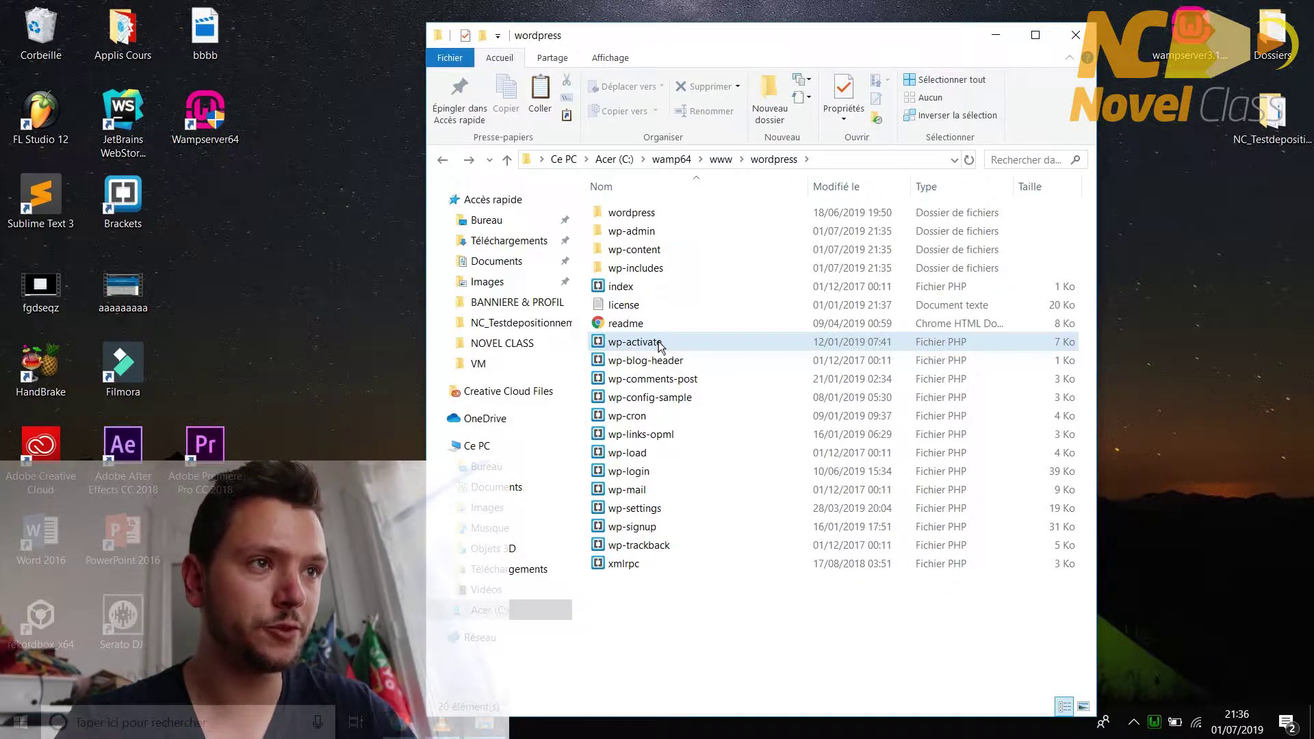
{"action": "left_click", "coordinate": [631, 216]}
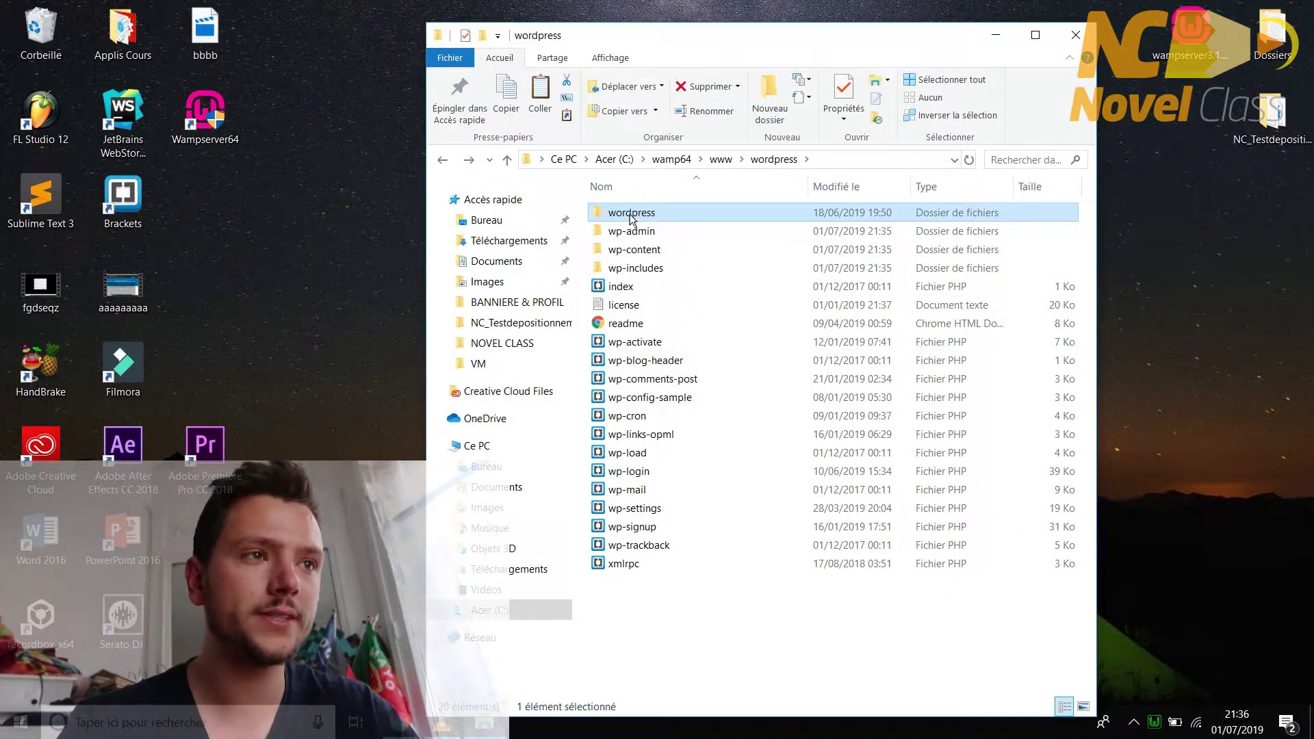
{"action": "key", "text": "Delete"}
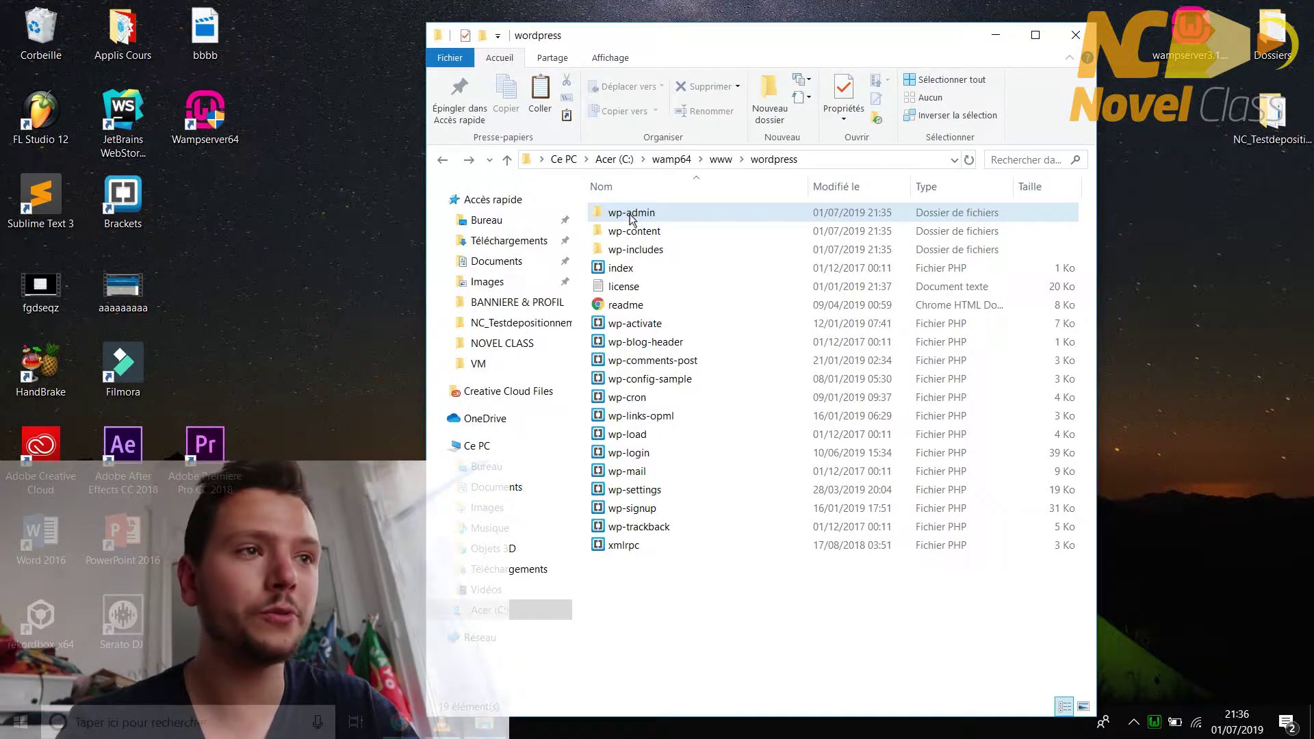
{"action": "left_click", "coordinate": [444, 160]}
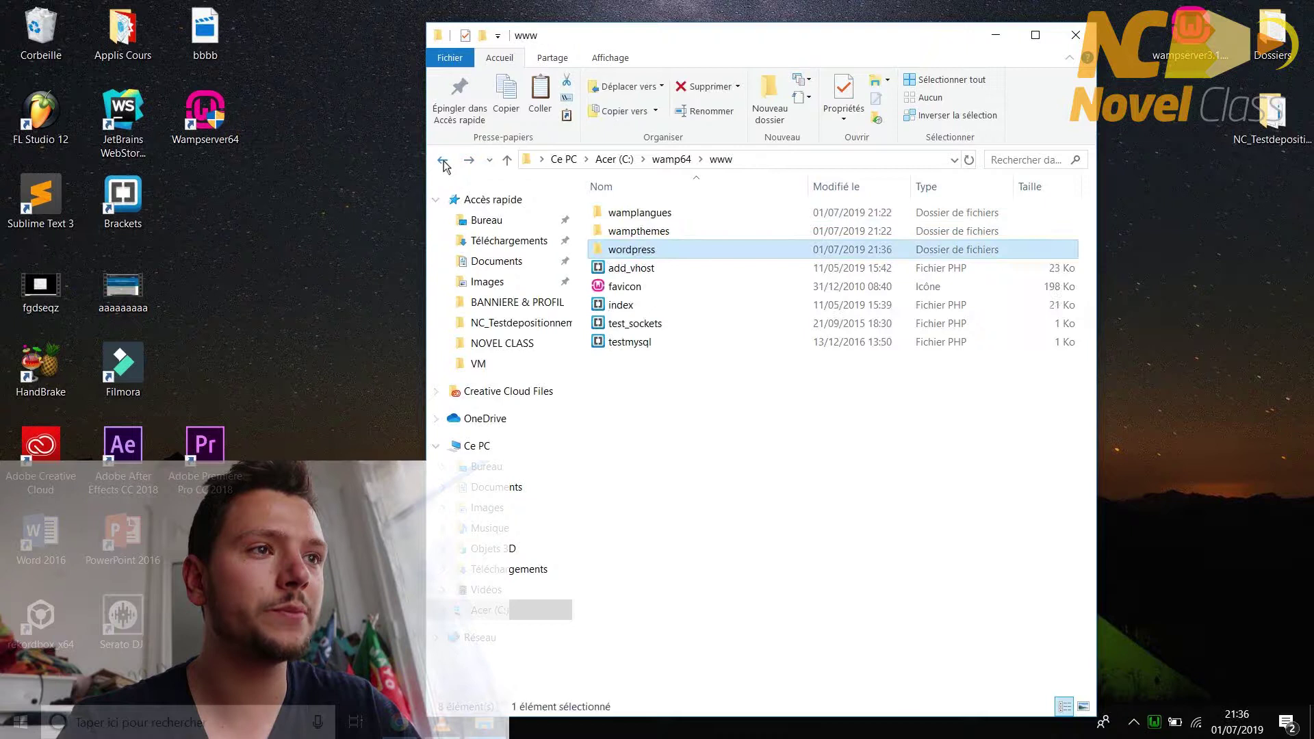
{"action": "double_click", "coordinate": [647, 251]}
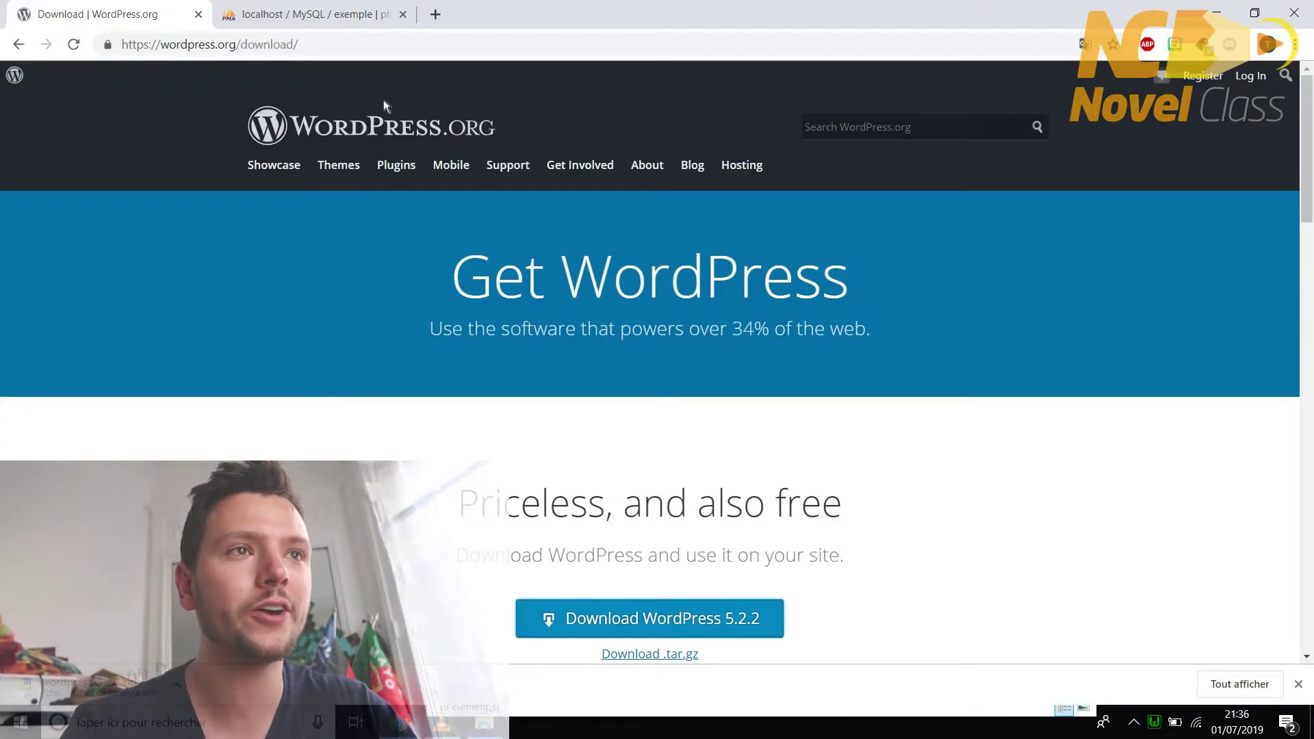
- Replace the phpMyAdmin tab's address with localhost/wordpress to start the WordPress setup
{"action": "left_click", "coordinate": [367, 18]}
{"action": "left_click", "coordinate": [373, 44]}
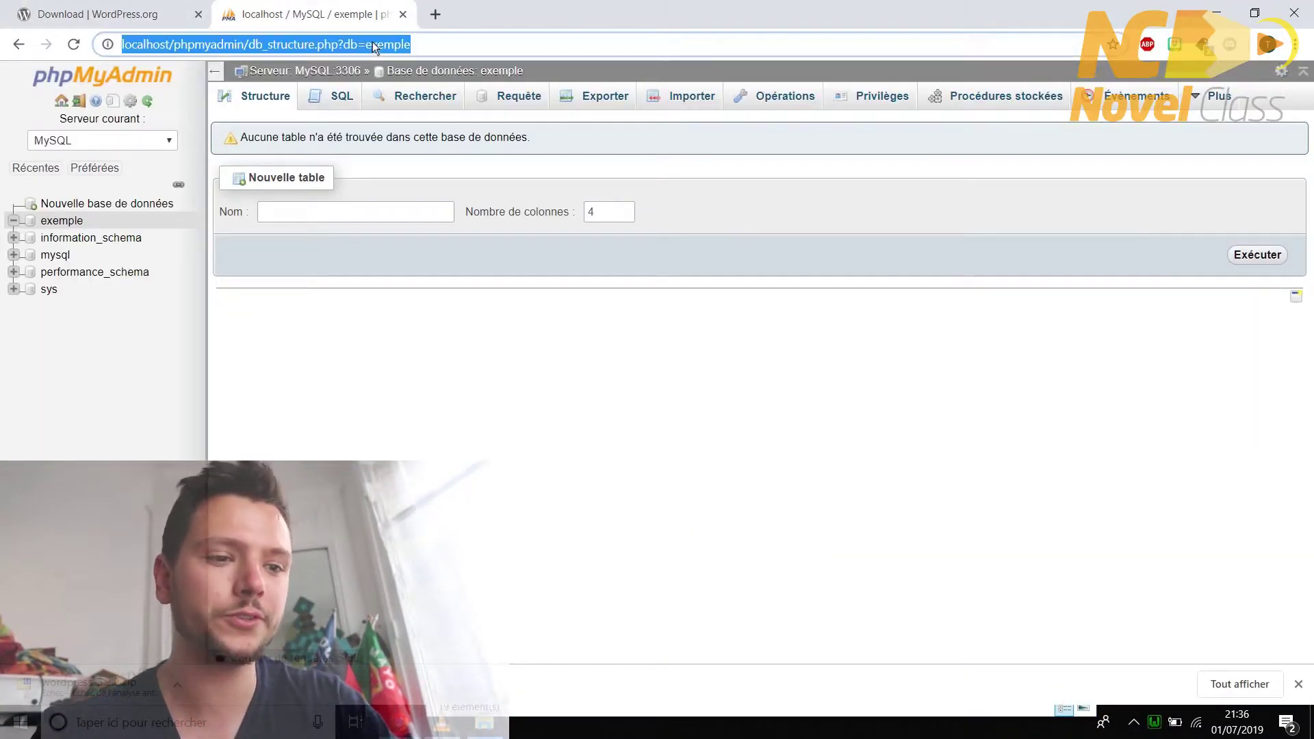
{"action": "type", "text": "localhost"}
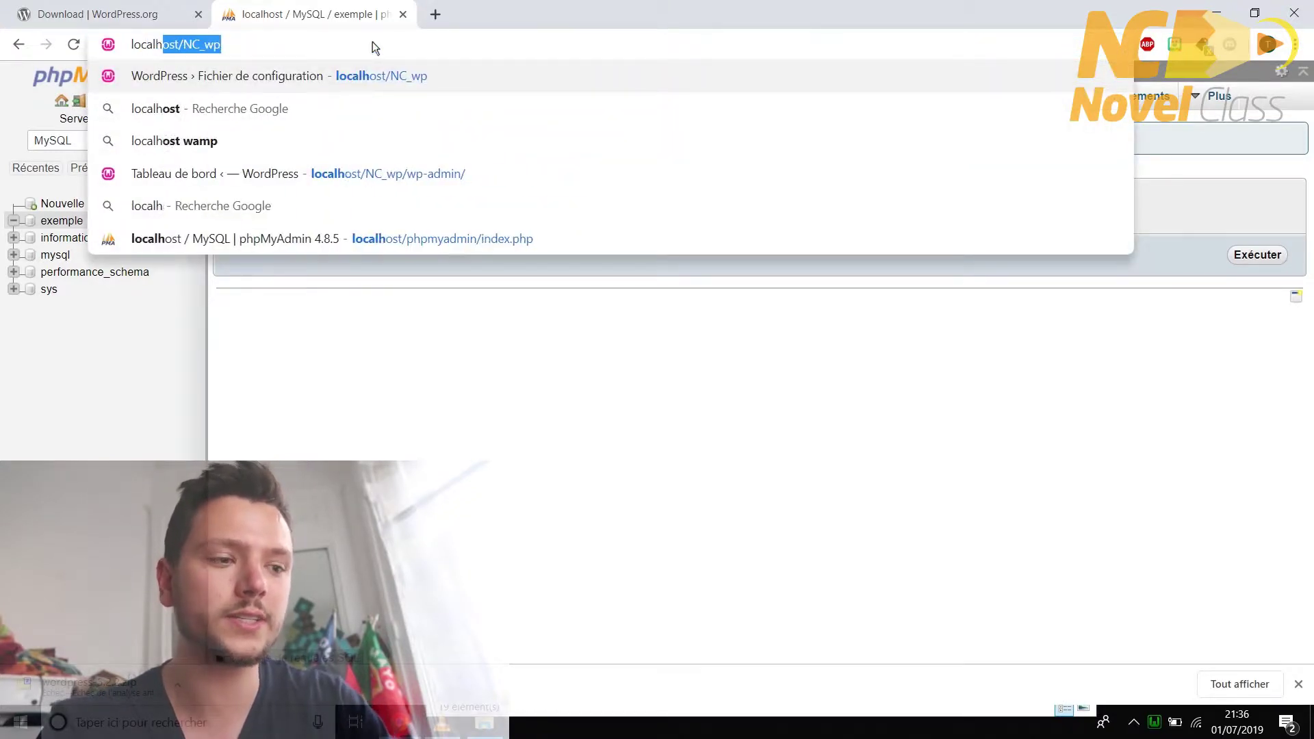
{"action": "type", "text": "/"}
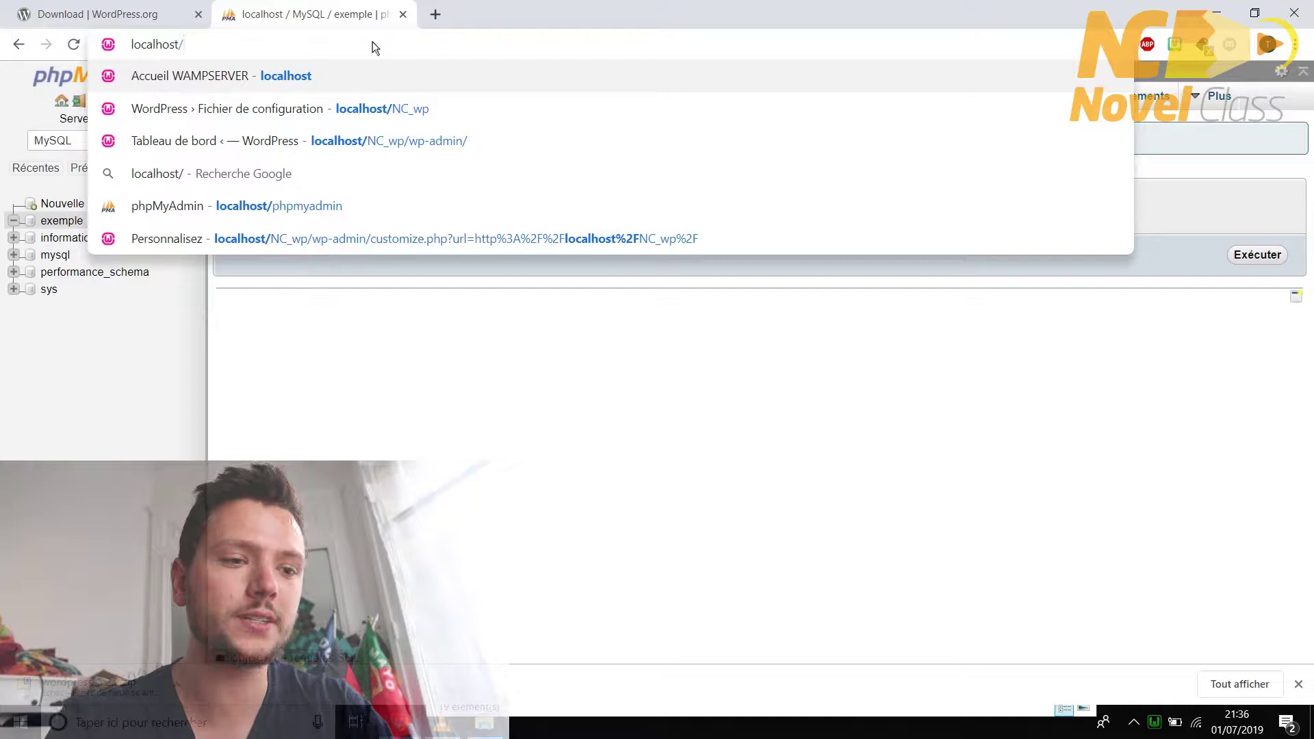
{"action": "type", "text": "wordpress"}
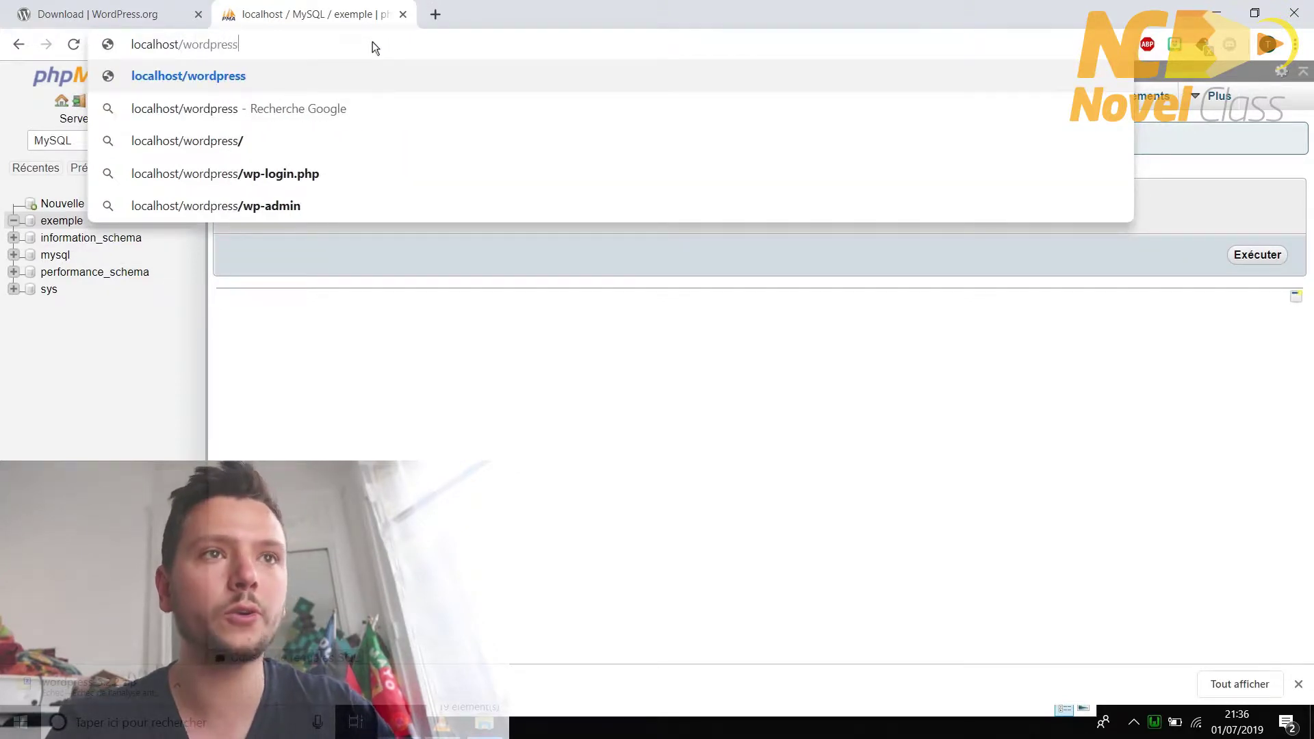
{"action": "key", "text": "Return"}
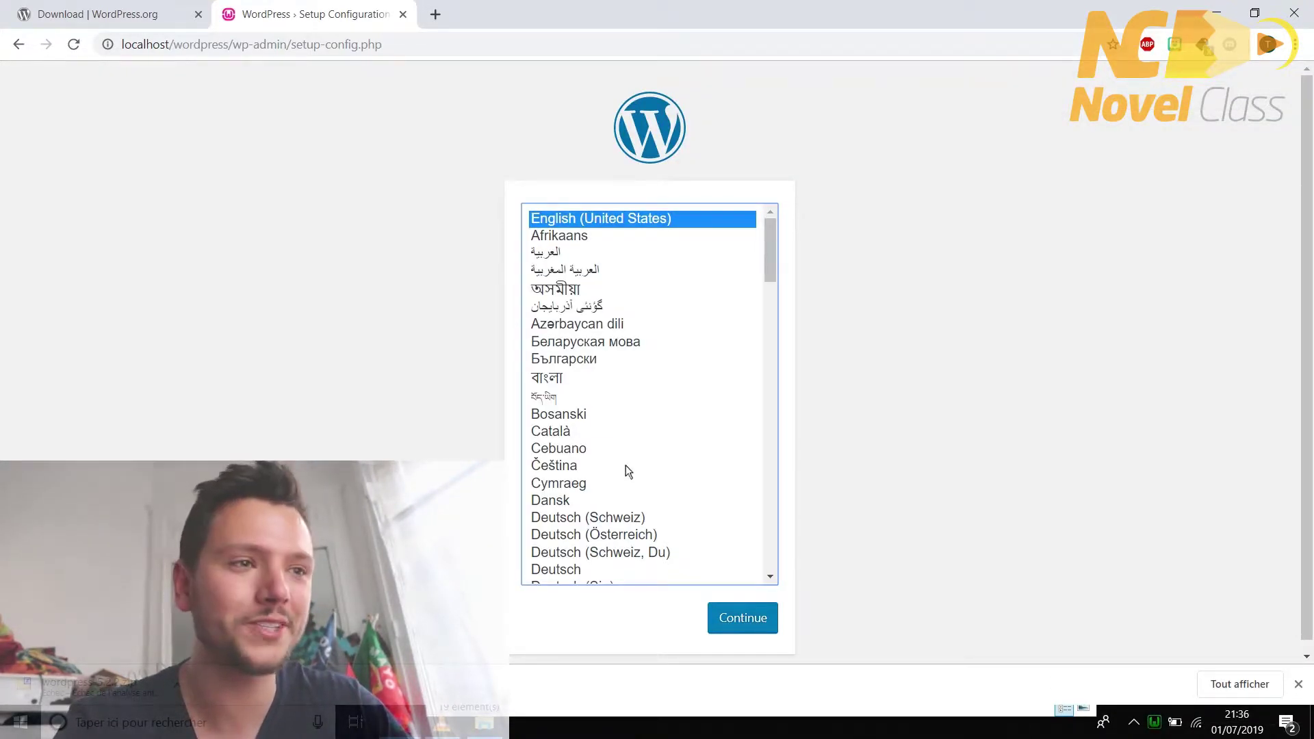
- Choose Français as the setup language and proceed to the database details form
{"action": "scroll", "coordinate": [630, 471], "scroll_direction": "down", "scroll_amount": 10}
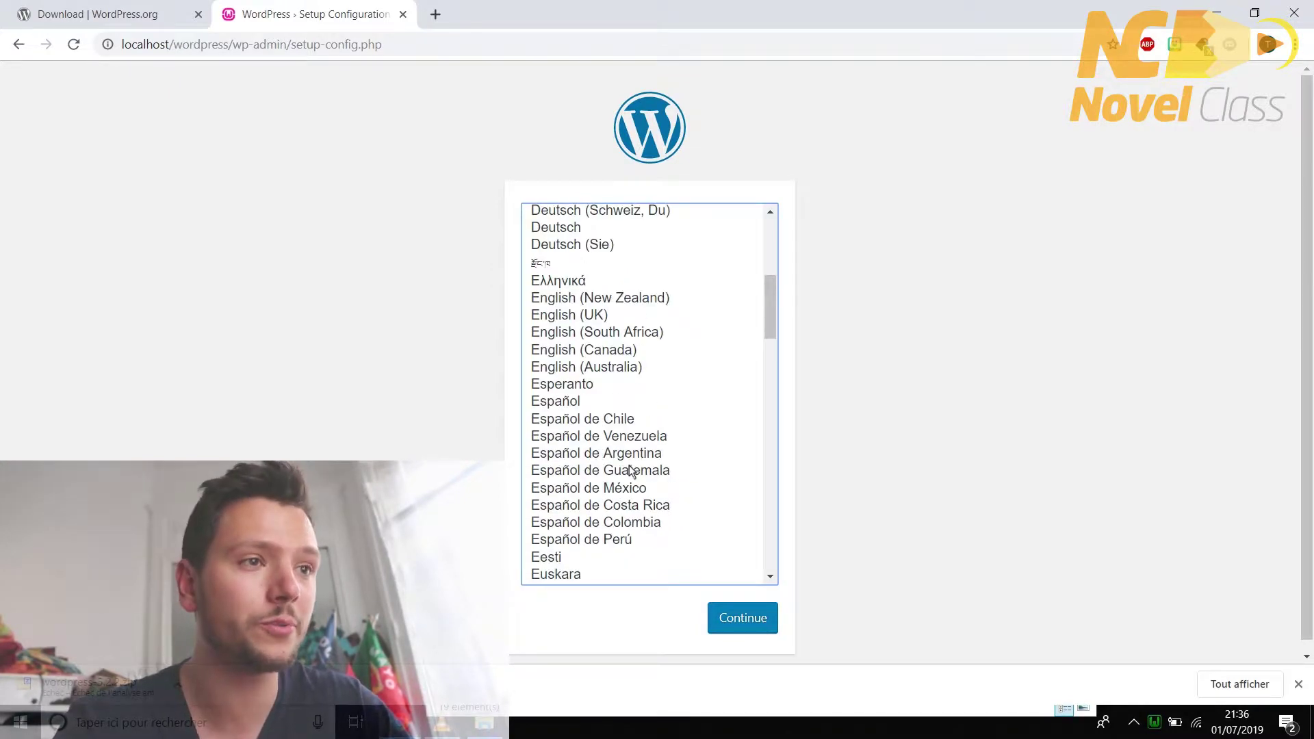
{"action": "left_click", "coordinate": [567, 283]}
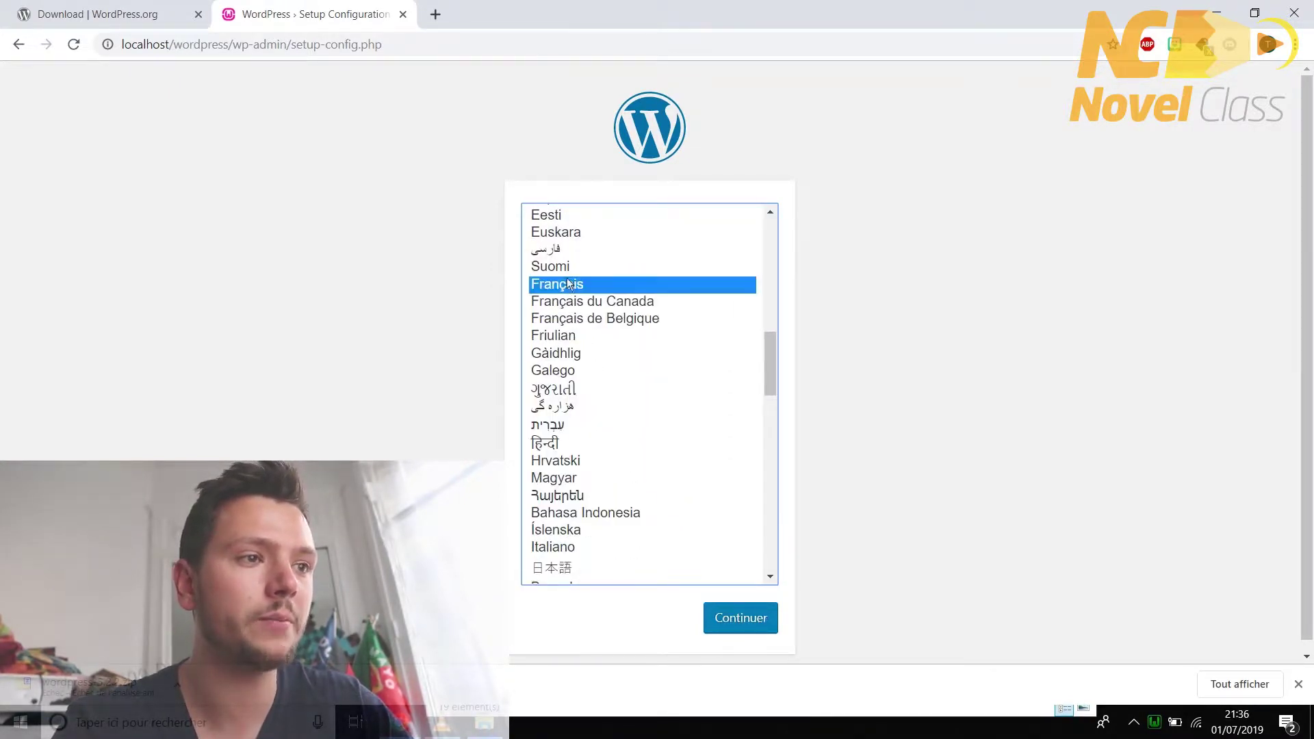
{"action": "left_click", "coordinate": [731, 619]}
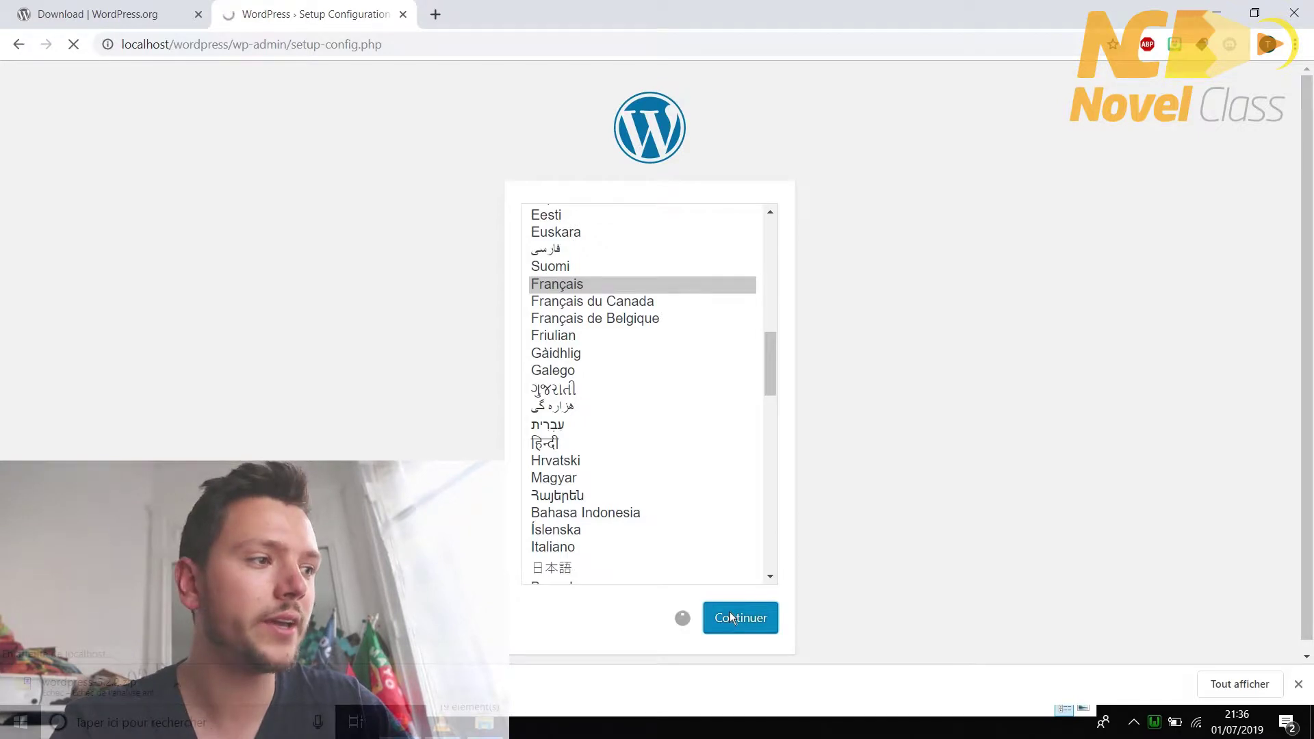
{"action": "left_click", "coordinate": [1298, 684]}
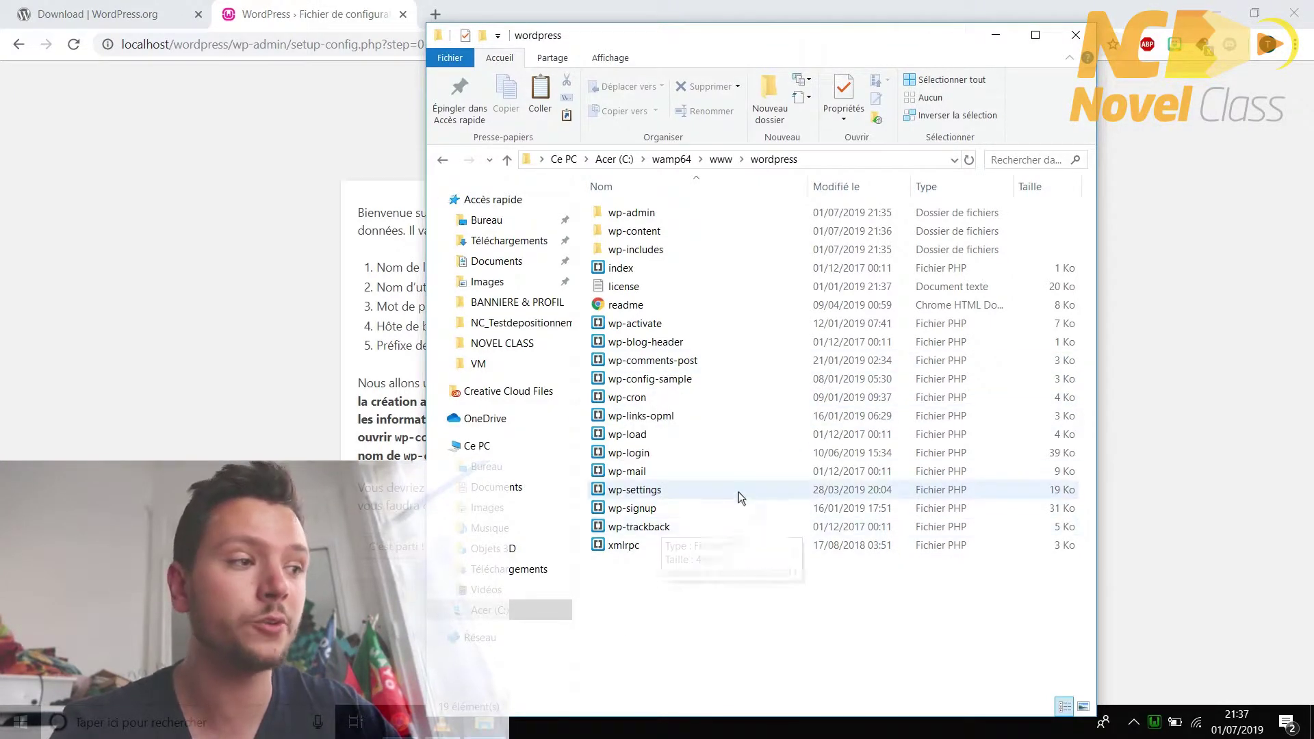
{"action": "mouse_move", "coordinate": [1155, 730]}
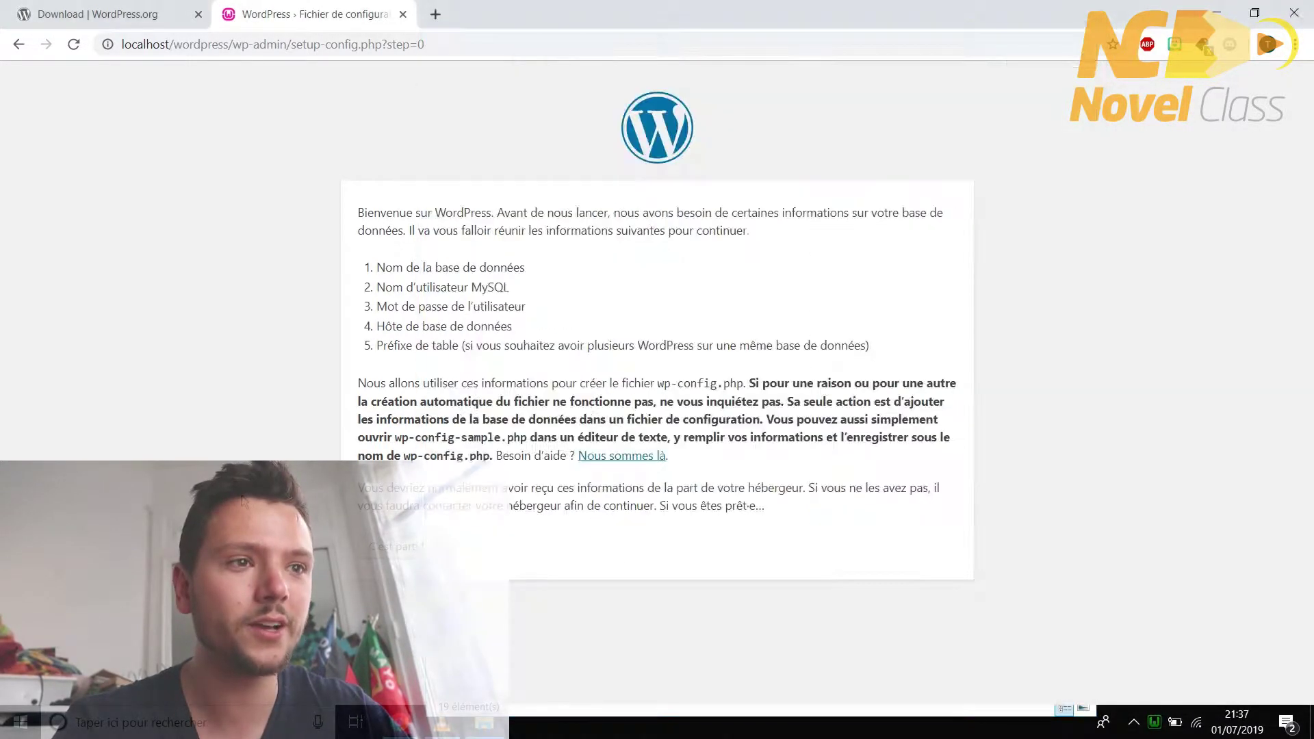
{"action": "left_click", "coordinate": [388, 551]}
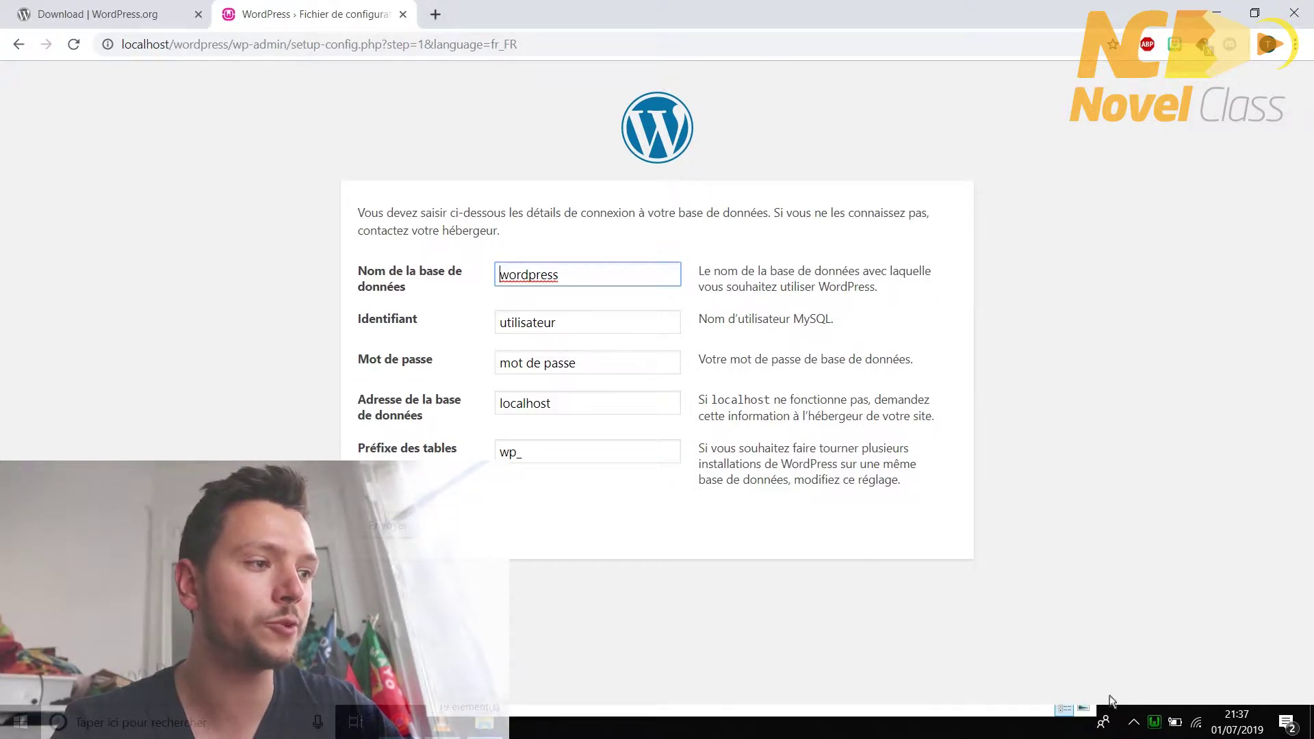
- Open phpMyAdmin from the WampServer menu to check the list of databases
{"action": "left_click", "coordinate": [1153, 725]}
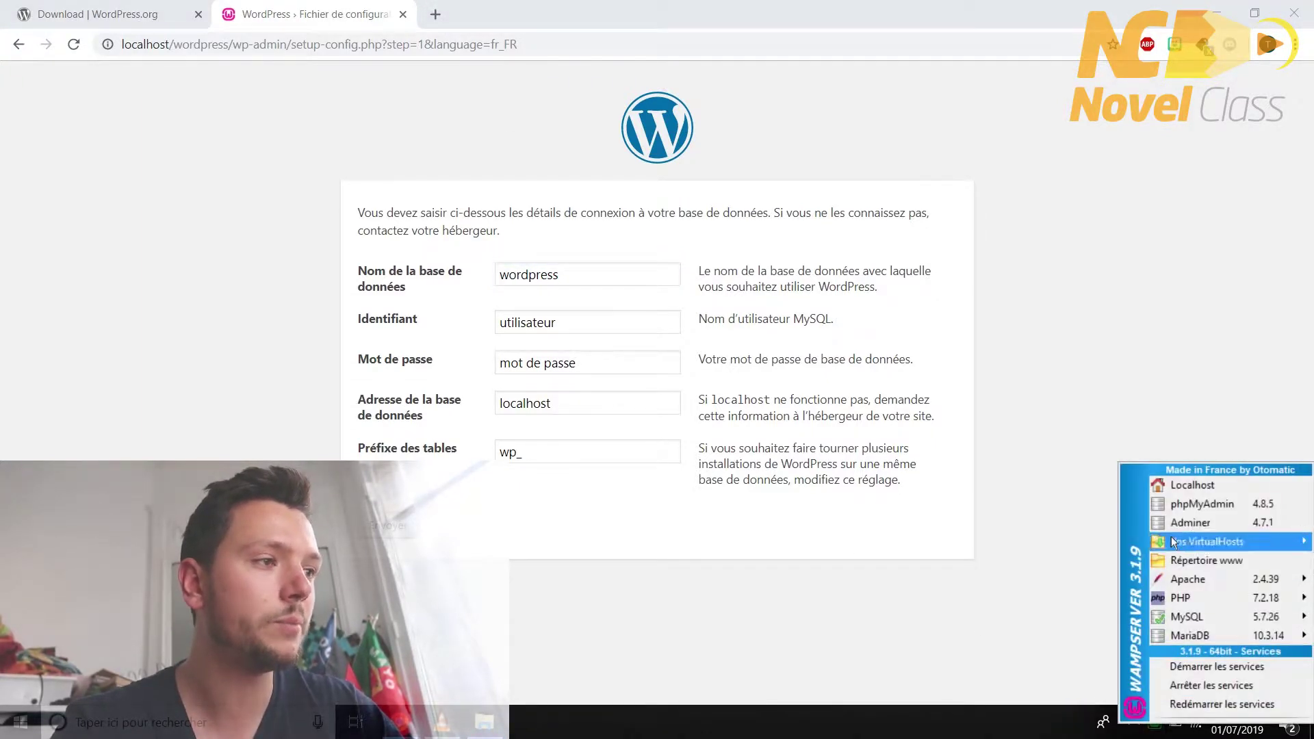
{"action": "left_click", "coordinate": [1176, 505]}
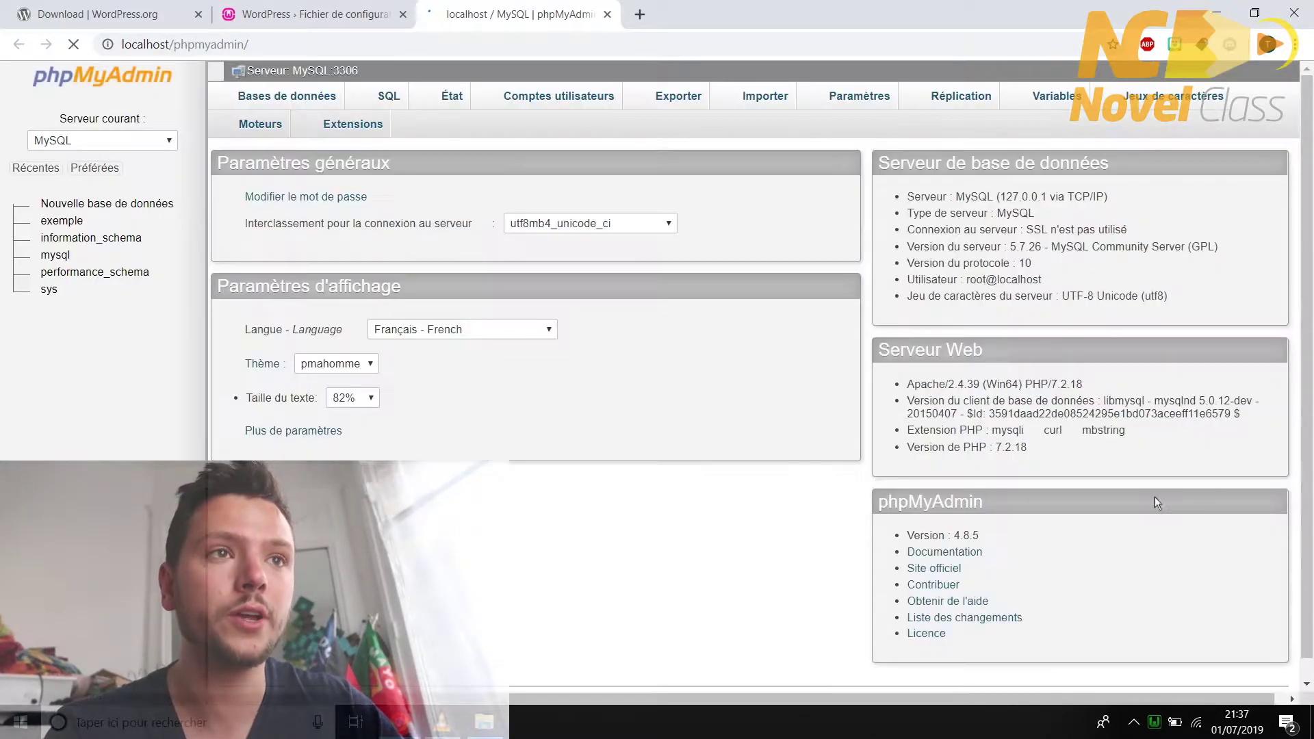
{"action": "left_click", "coordinate": [301, 102]}
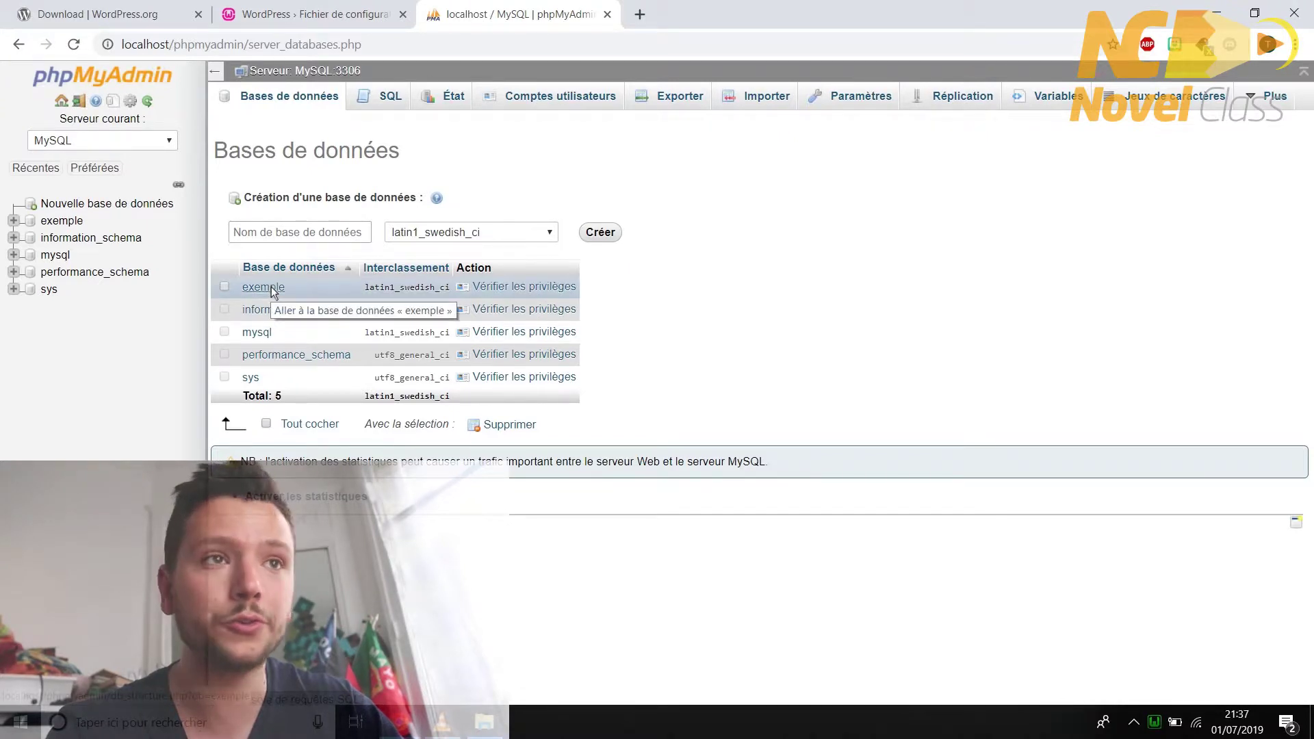
- Enter database name exemple, username root and an empty password, then submit the form
{"action": "left_click", "coordinate": [312, 14]}
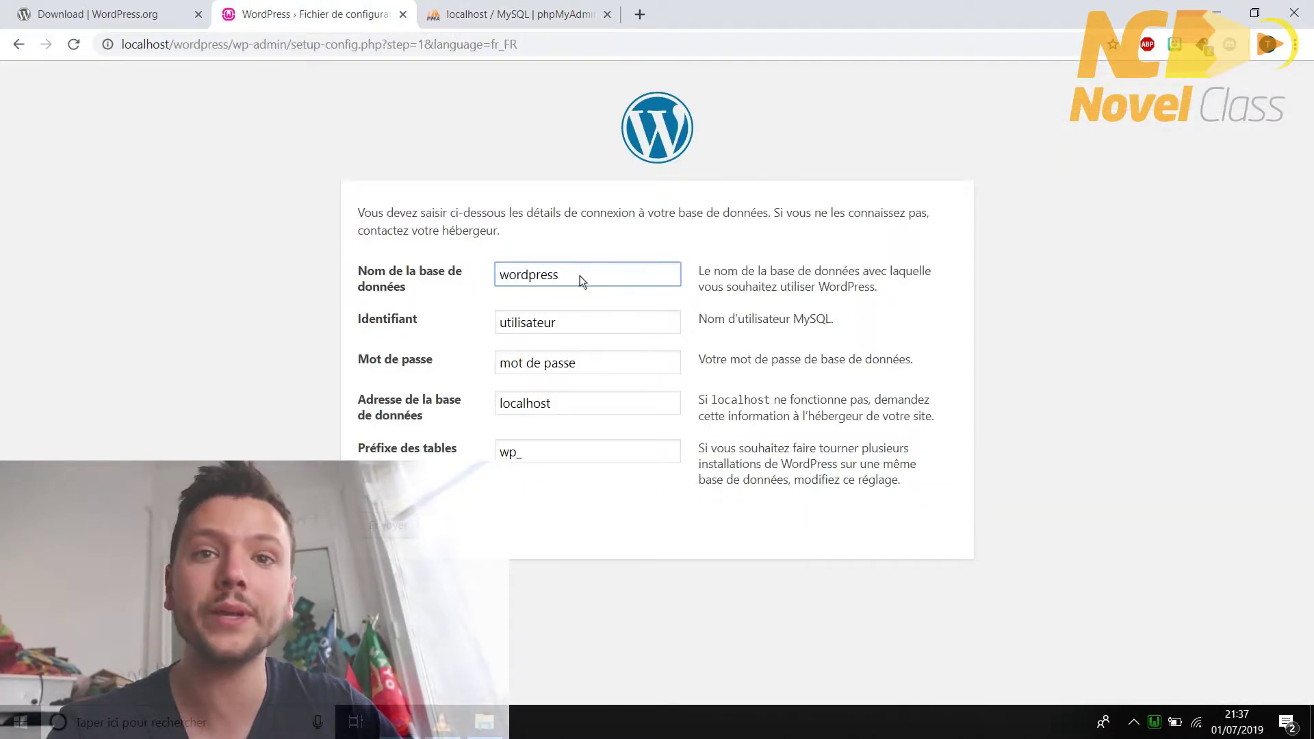
{"action": "left_click_drag", "start_coordinate": [579, 277], "coordinate": [490, 265]}
{"action": "type", "text": "ex"}
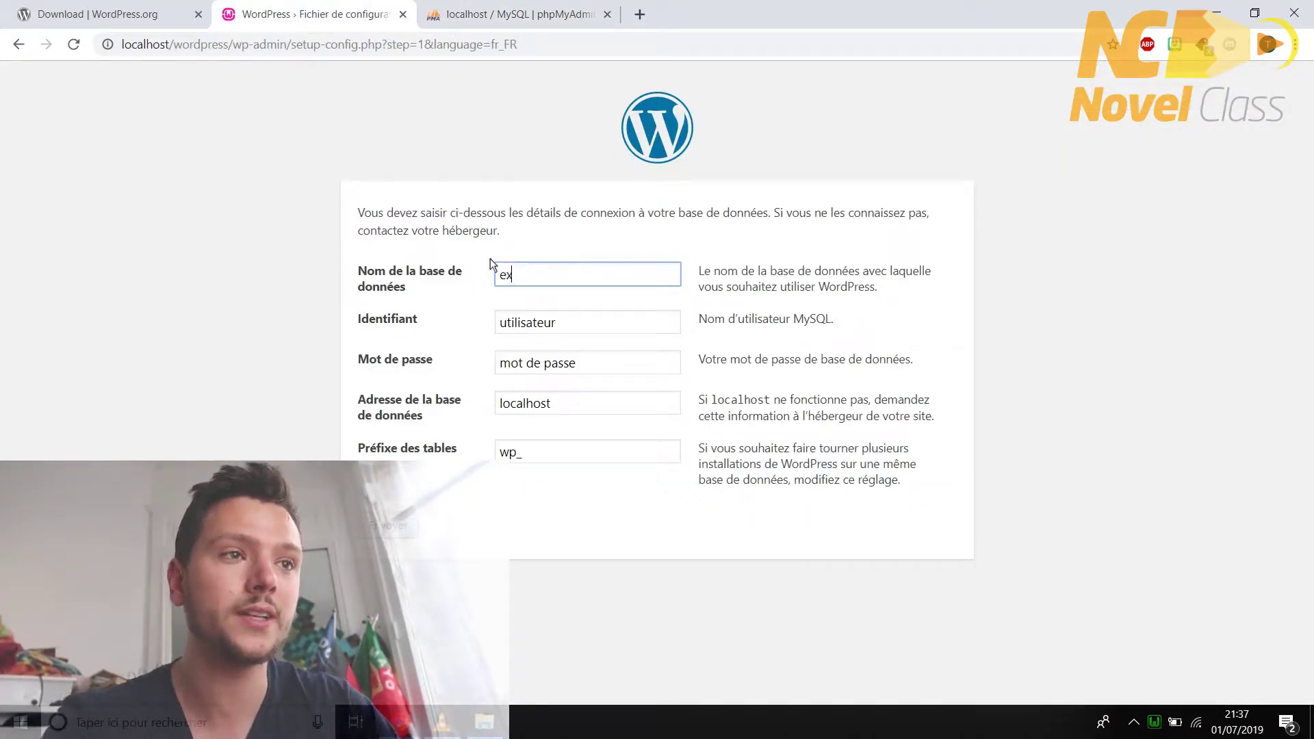
{"action": "type", "text": "emple"}
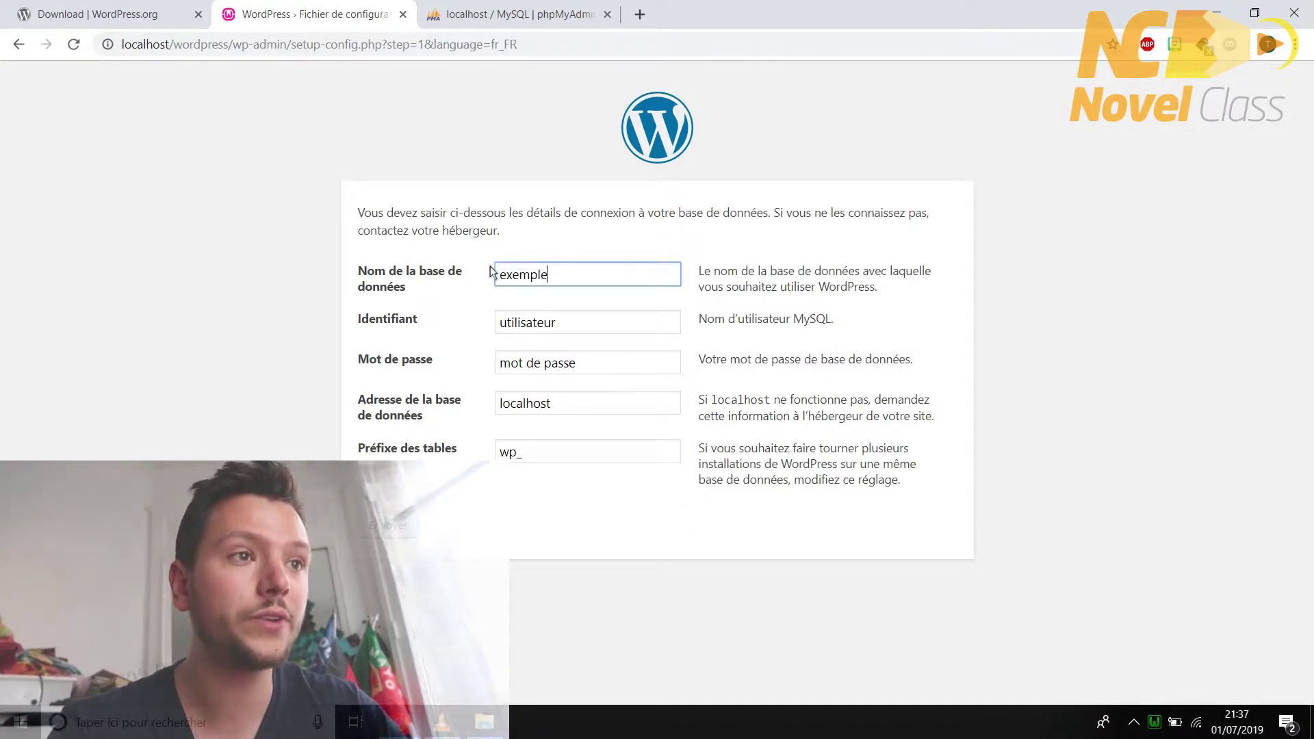
{"action": "left_click", "coordinate": [568, 326]}
{"action": "left_click_drag", "start_coordinate": [568, 326], "coordinate": [495, 319]}
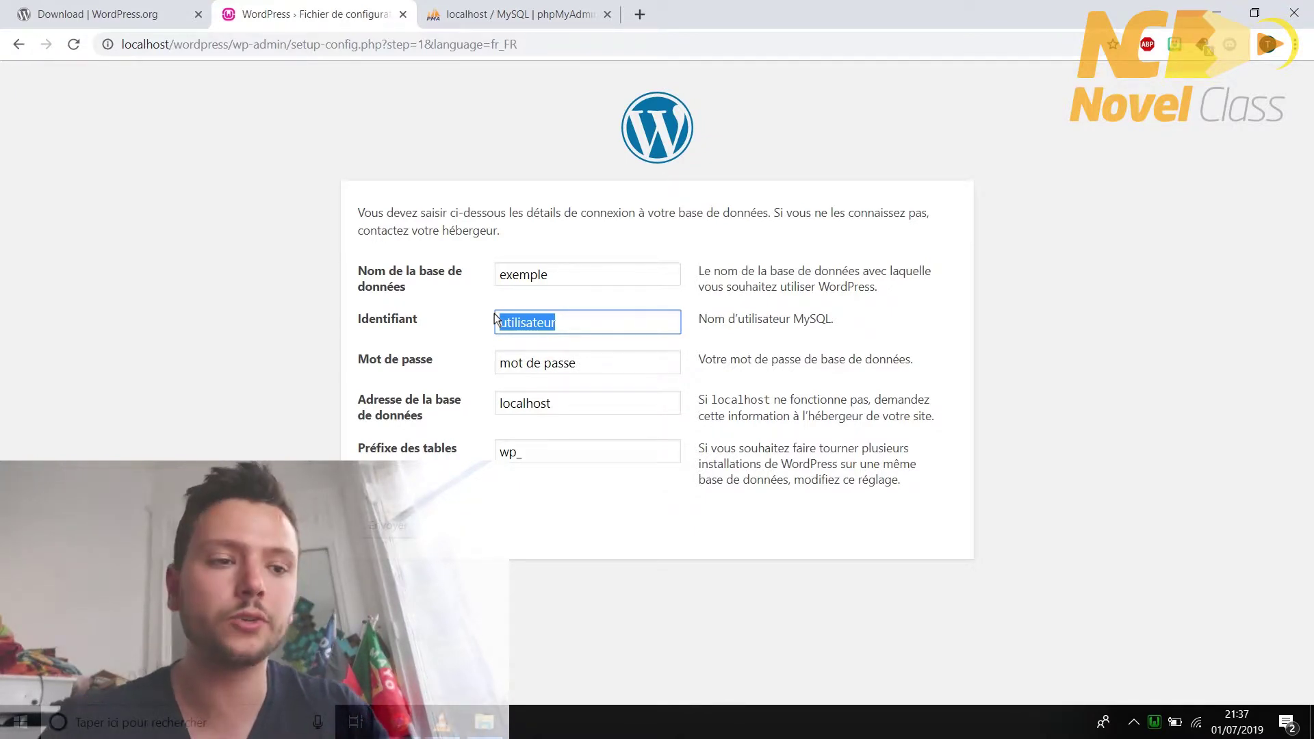
{"action": "type", "text": "root"}
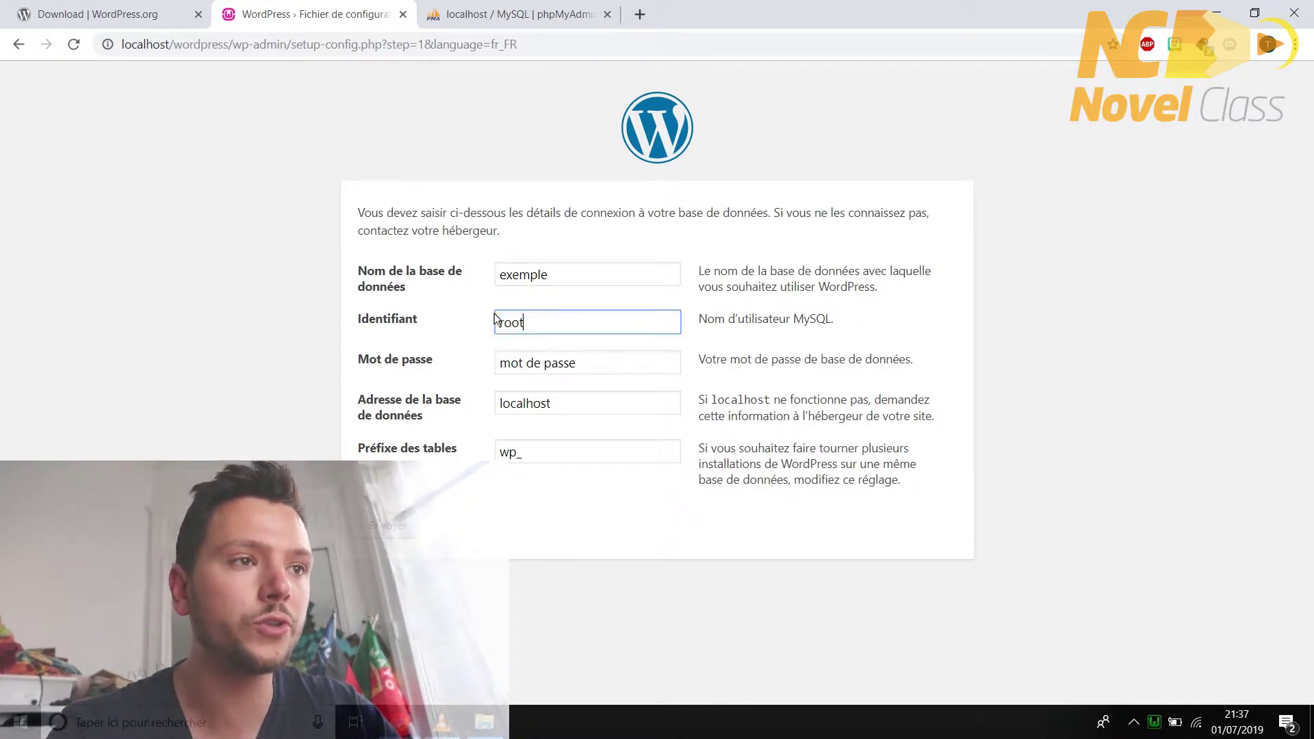
{"action": "left_click_drag", "start_coordinate": [587, 361], "coordinate": [489, 363]}
{"action": "key", "text": "BackSpace"}
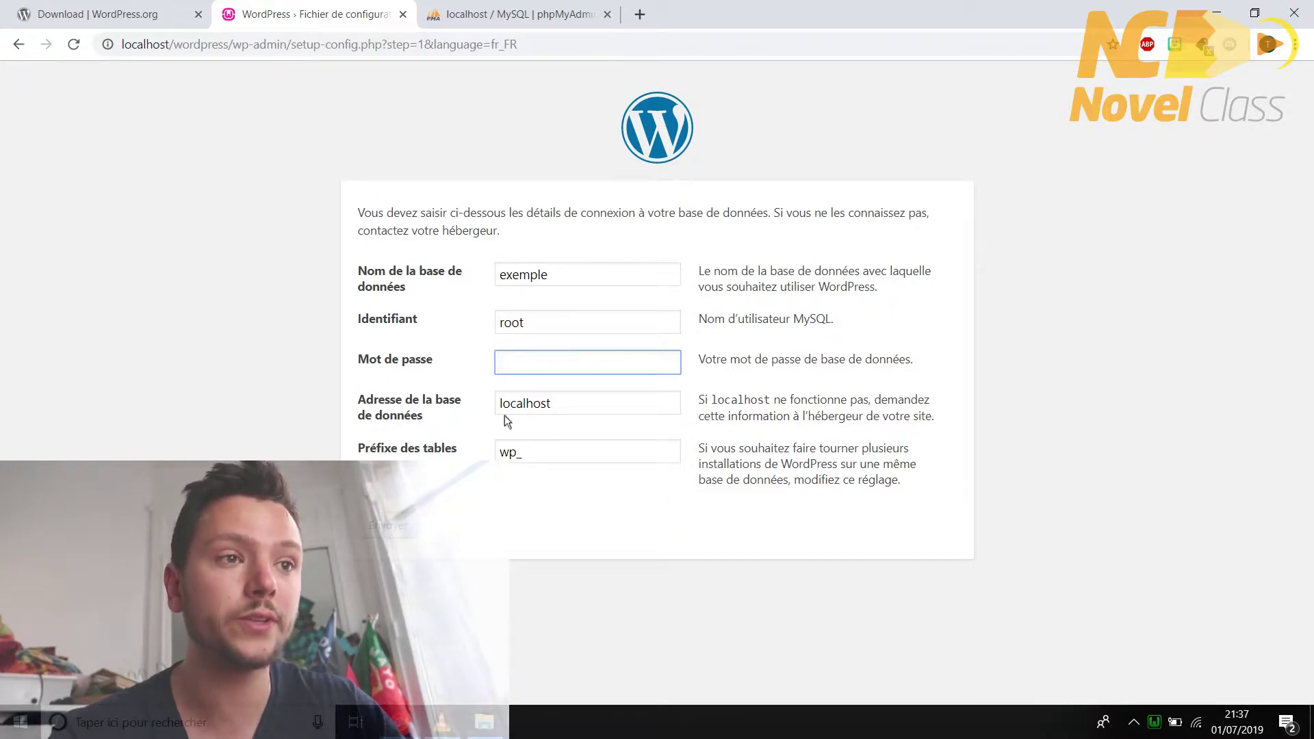
{"action": "left_click", "coordinate": [400, 526]}
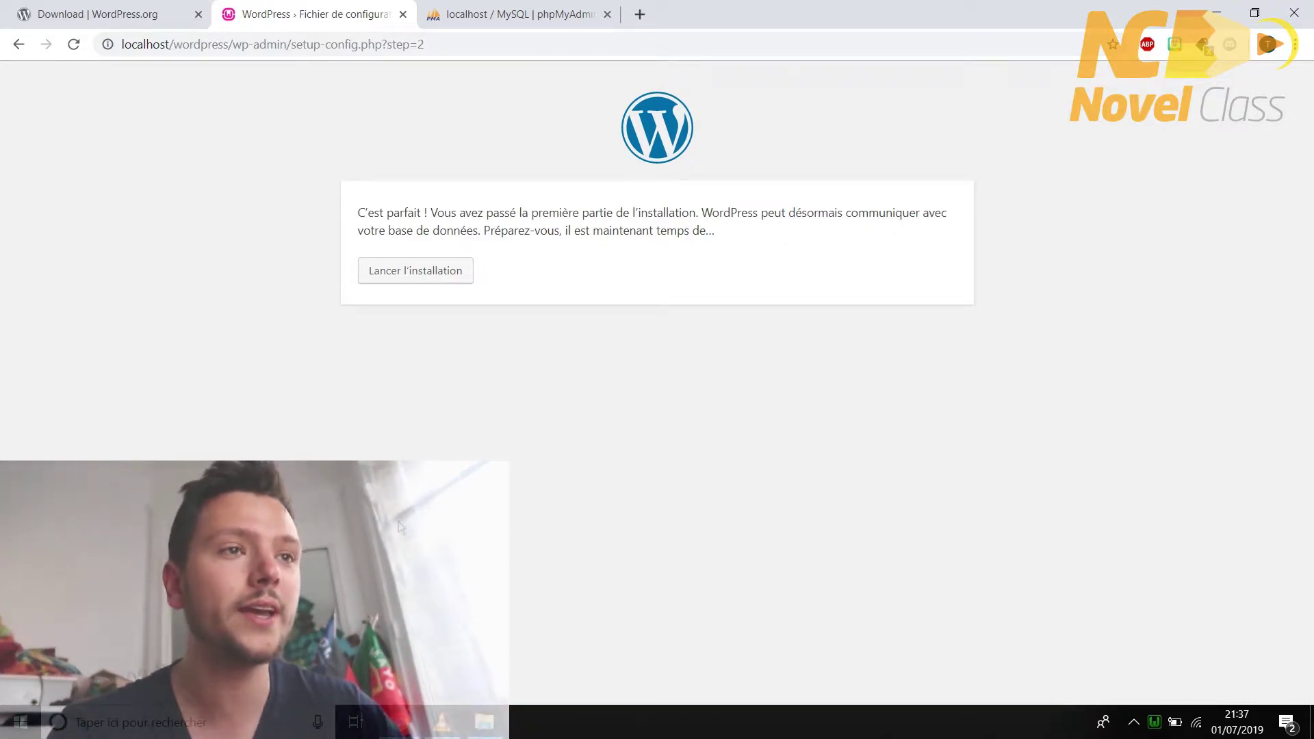
- Enter site title 'wordpress', an admin username and masked password, then run the installation
{"action": "left_click", "coordinate": [392, 278]}
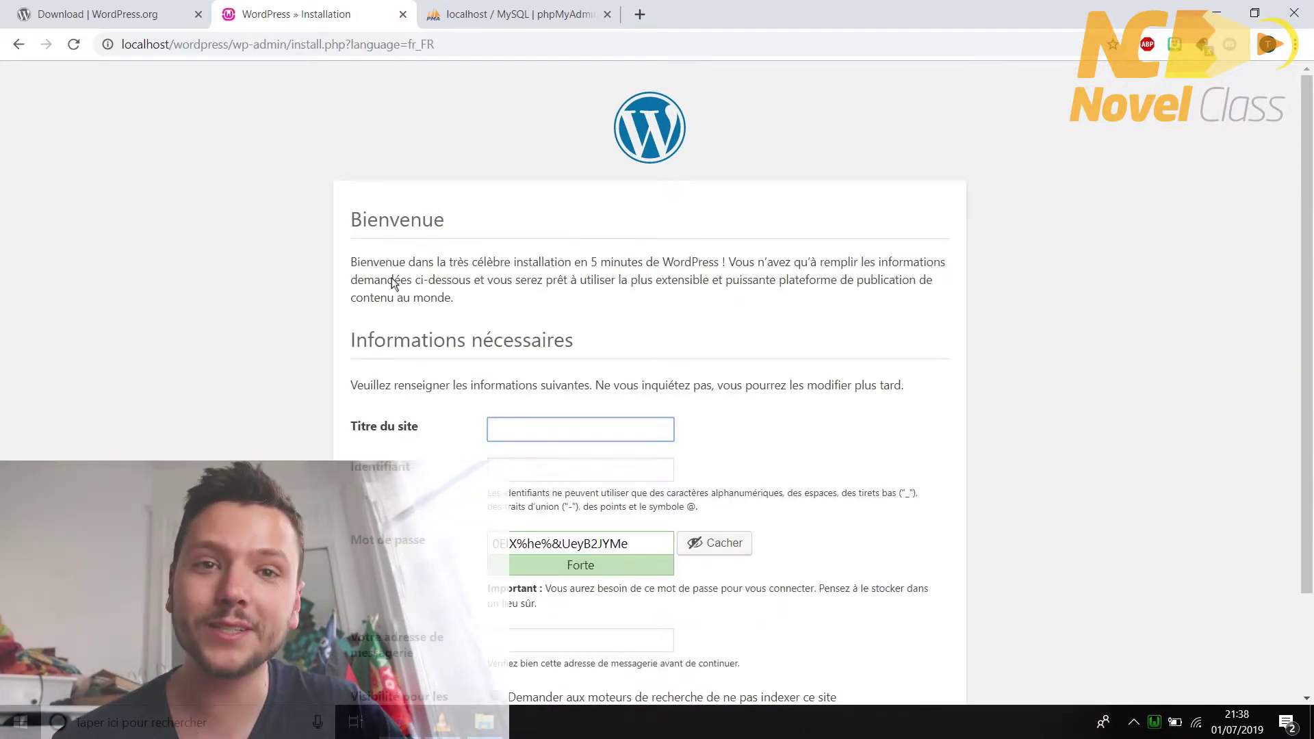
{"action": "scroll", "coordinate": [393, 282], "scroll_direction": "down", "scroll_amount": 2}
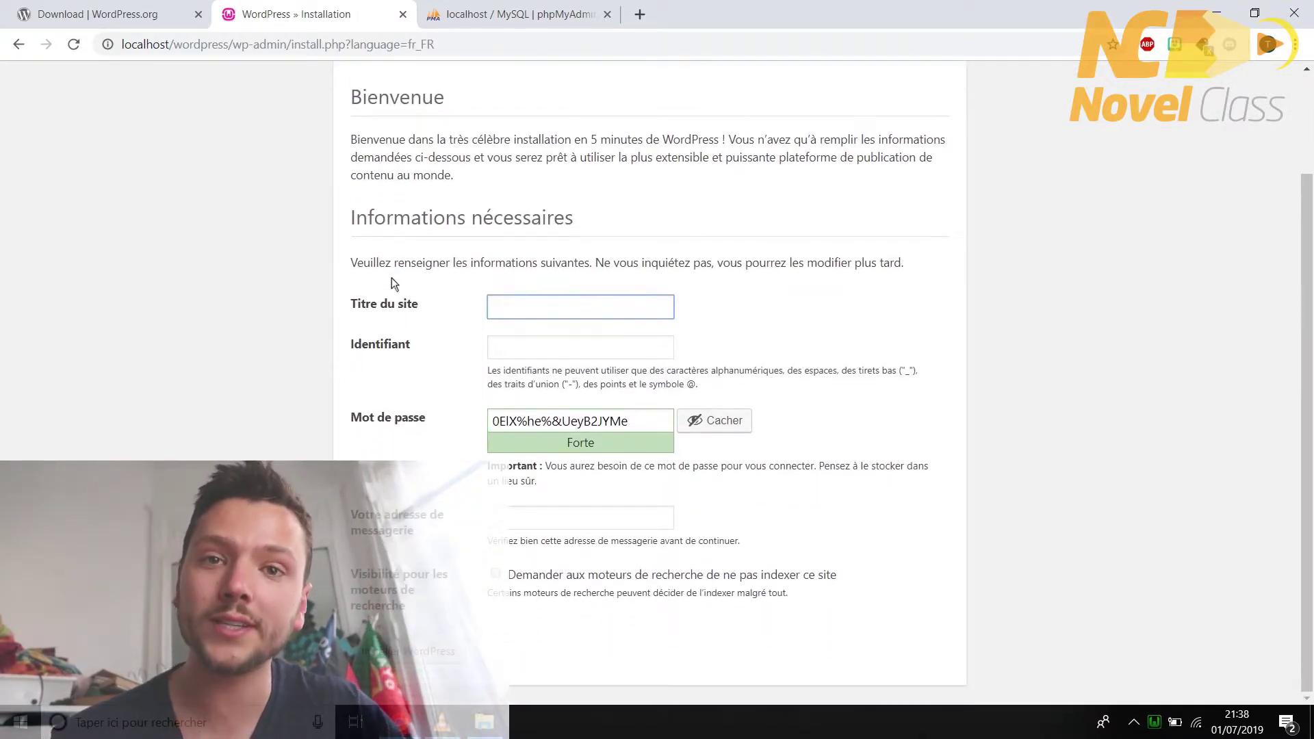
{"action": "scroll", "coordinate": [393, 282], "scroll_direction": "up", "scroll_amount": 1}
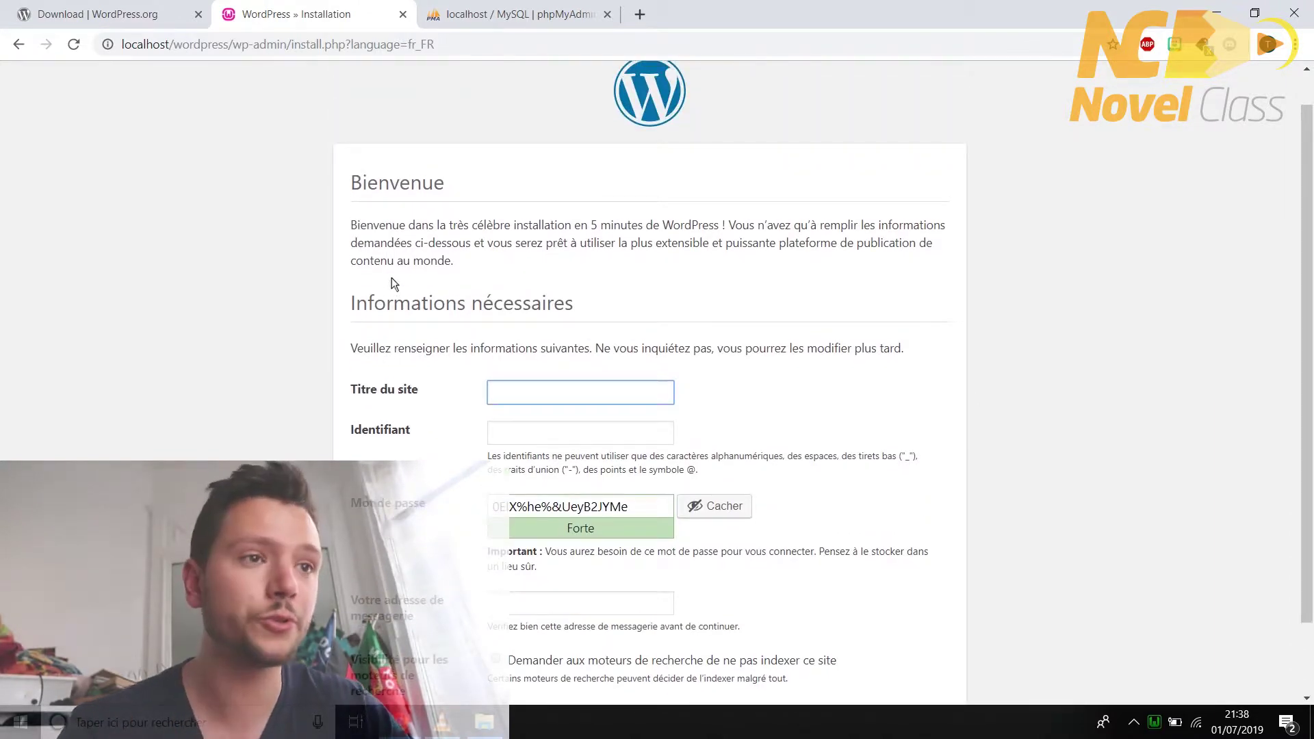
{"action": "left_click", "coordinate": [512, 397]}
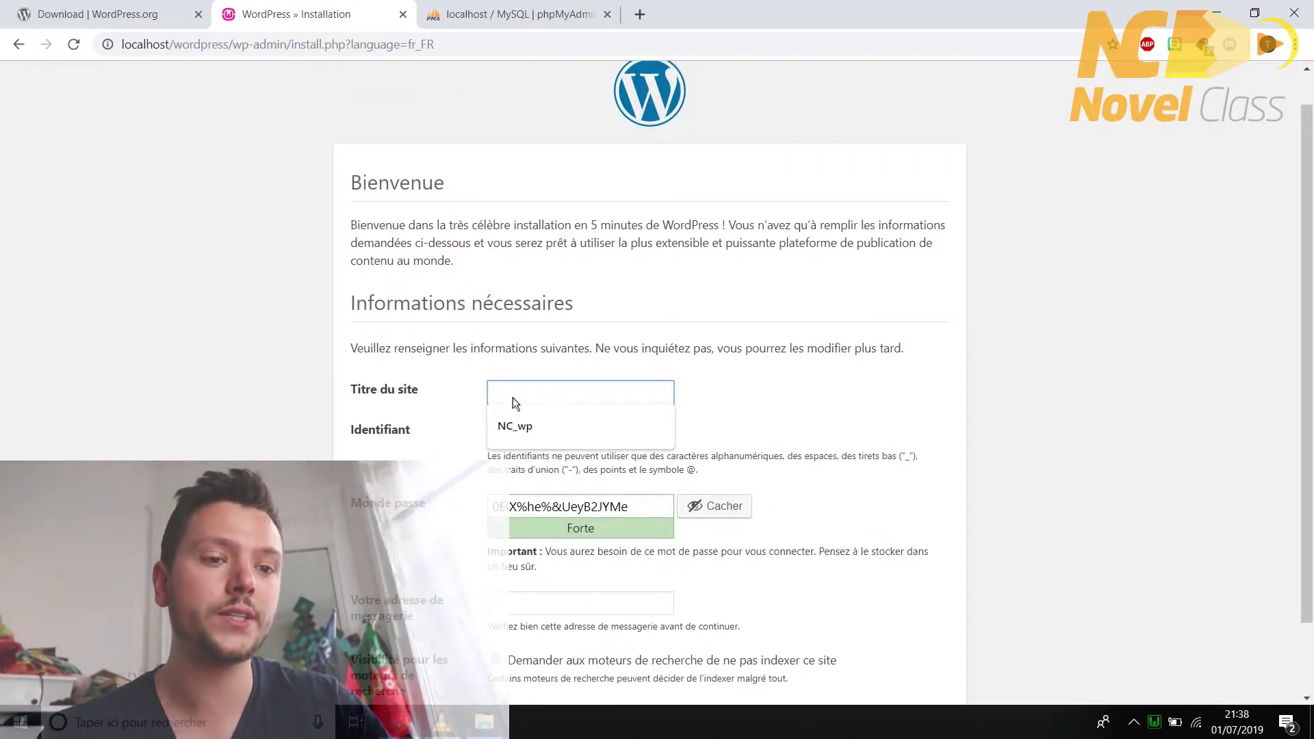
{"action": "type", "text": "wordpress"}
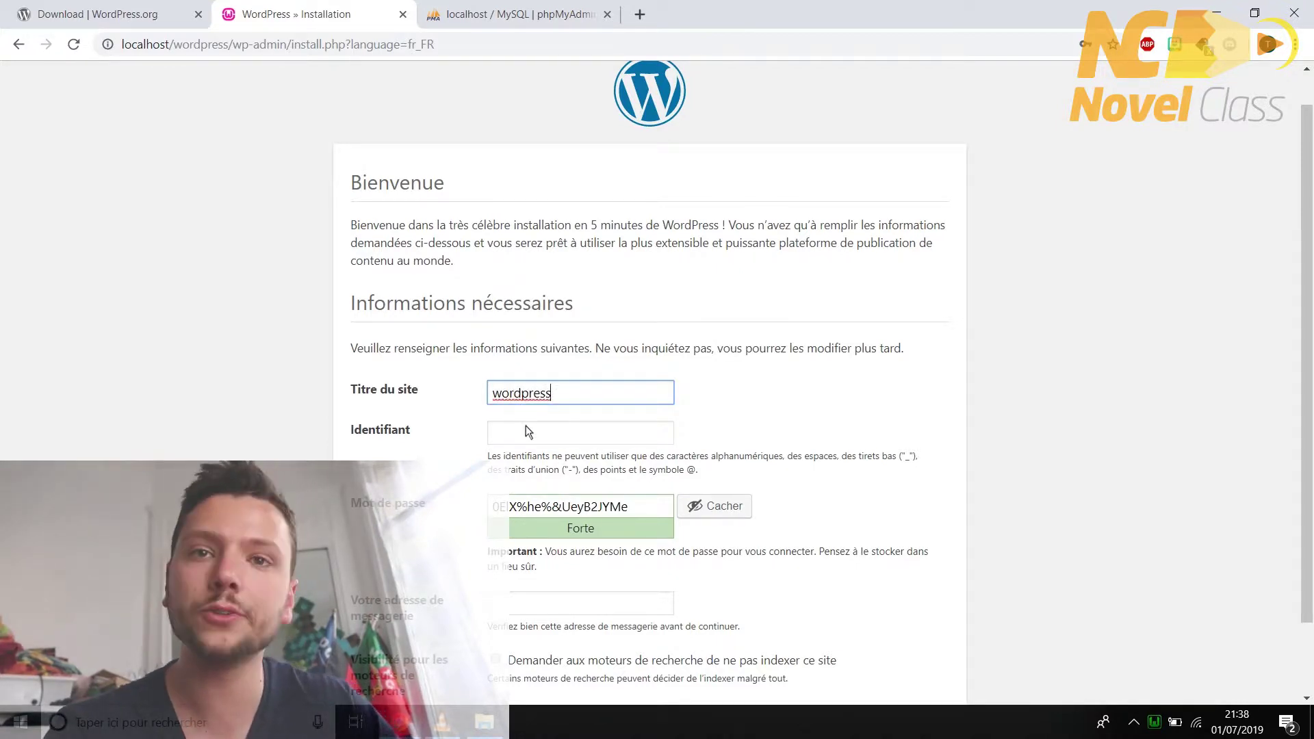
{"action": "left_click", "coordinate": [526, 427]}
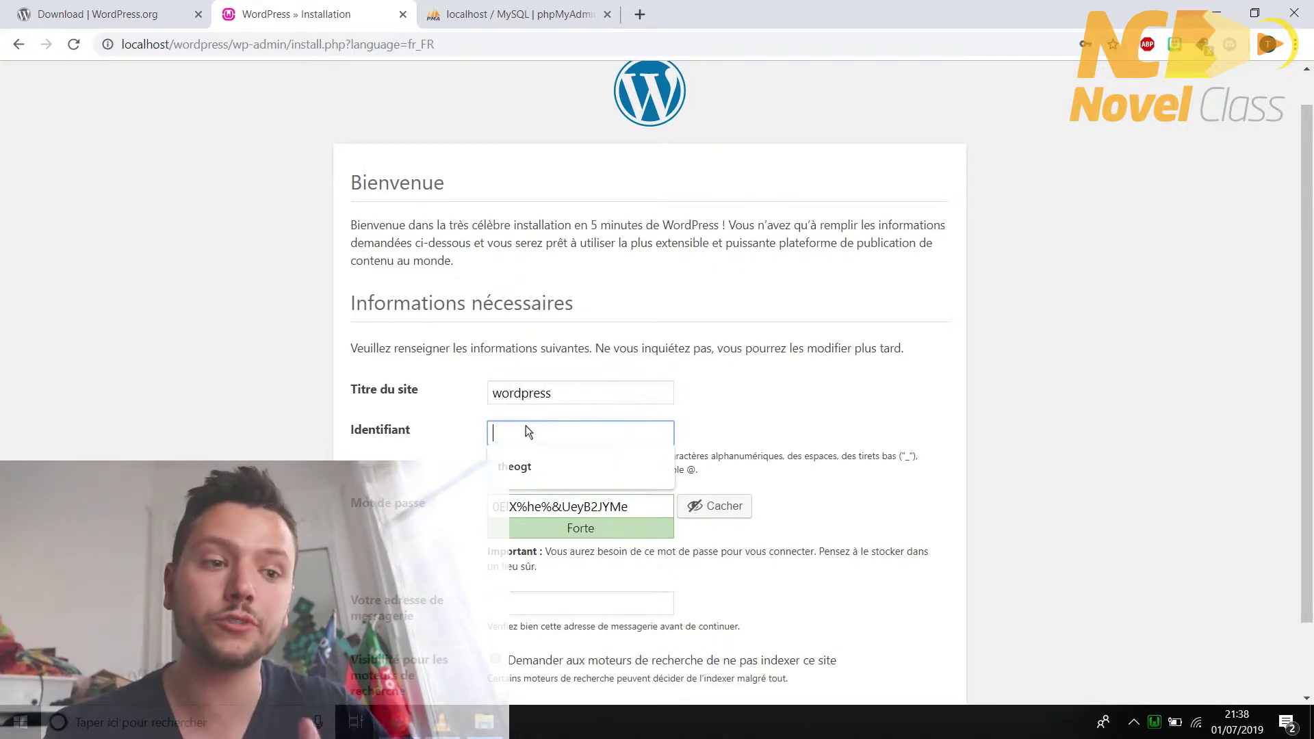
{"action": "type", "text": "theo"}
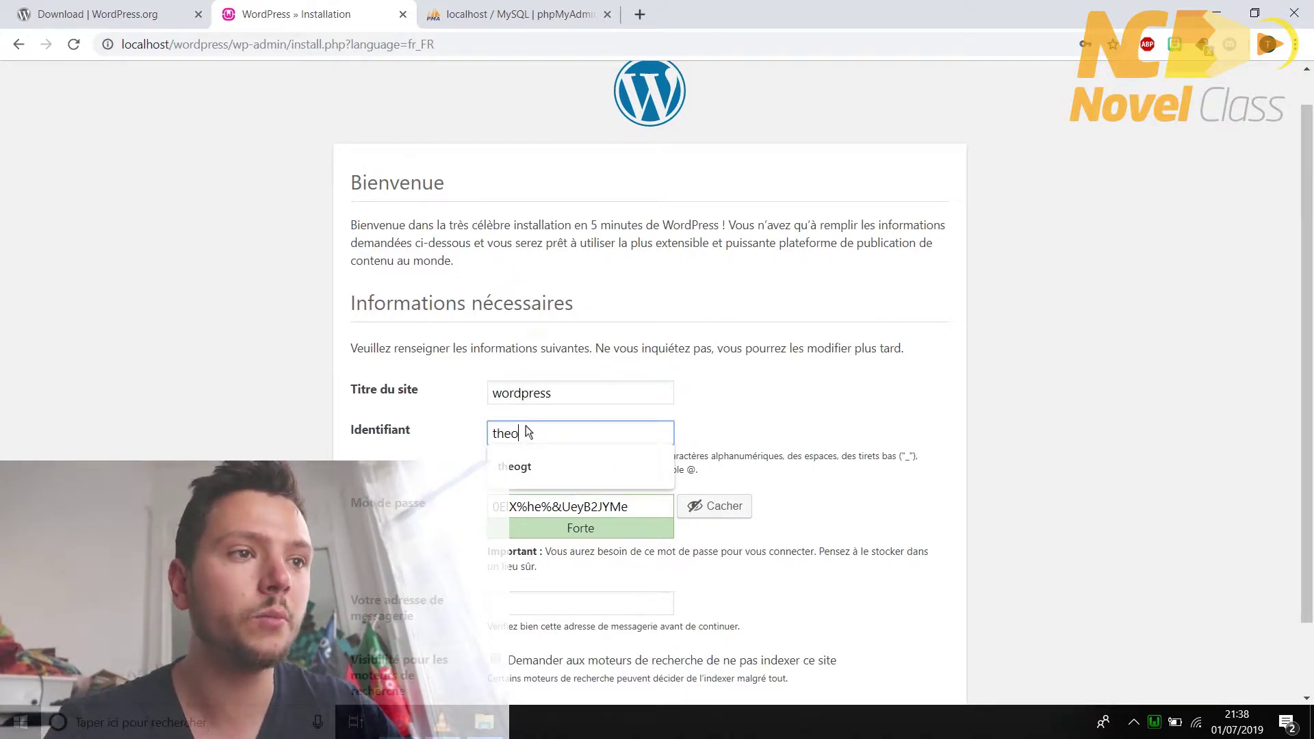
{"action": "left_click", "coordinate": [510, 491]}
{"action": "left_click_drag", "start_coordinate": [646, 508], "coordinate": [489, 508]}
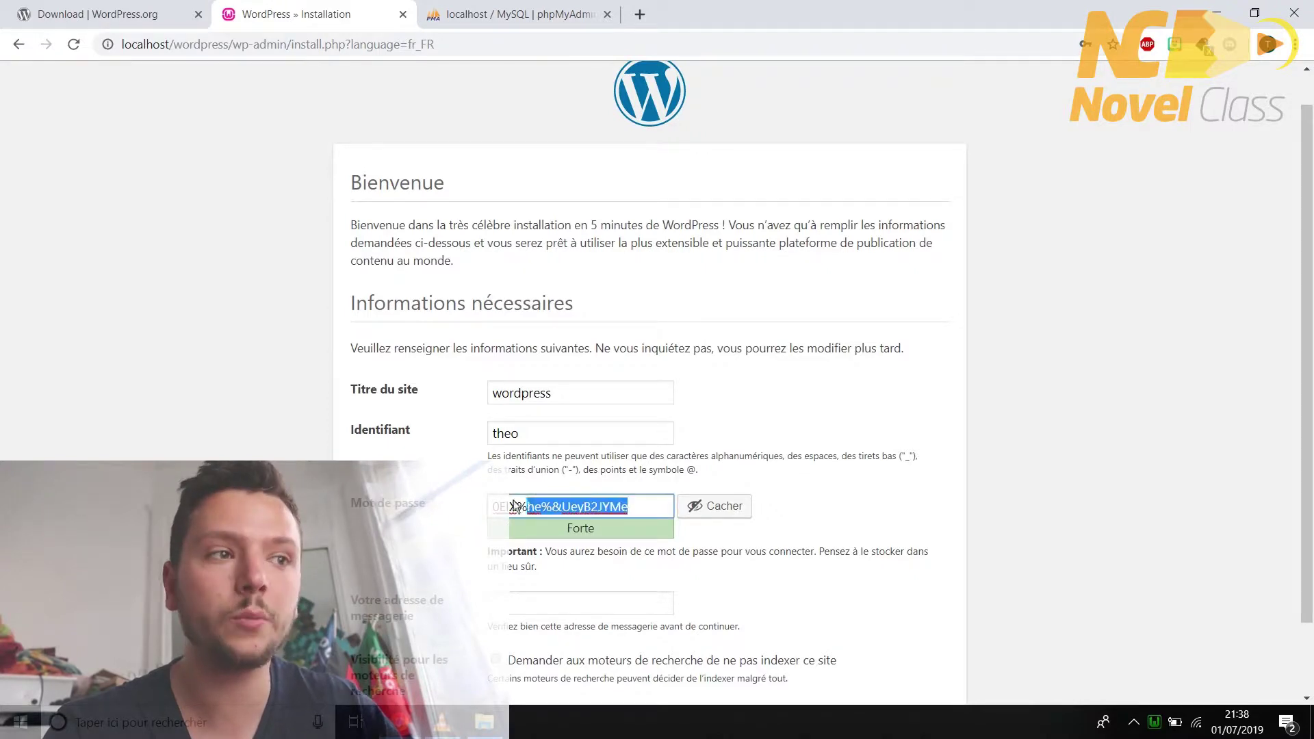
{"action": "left_click", "coordinate": [701, 510]}
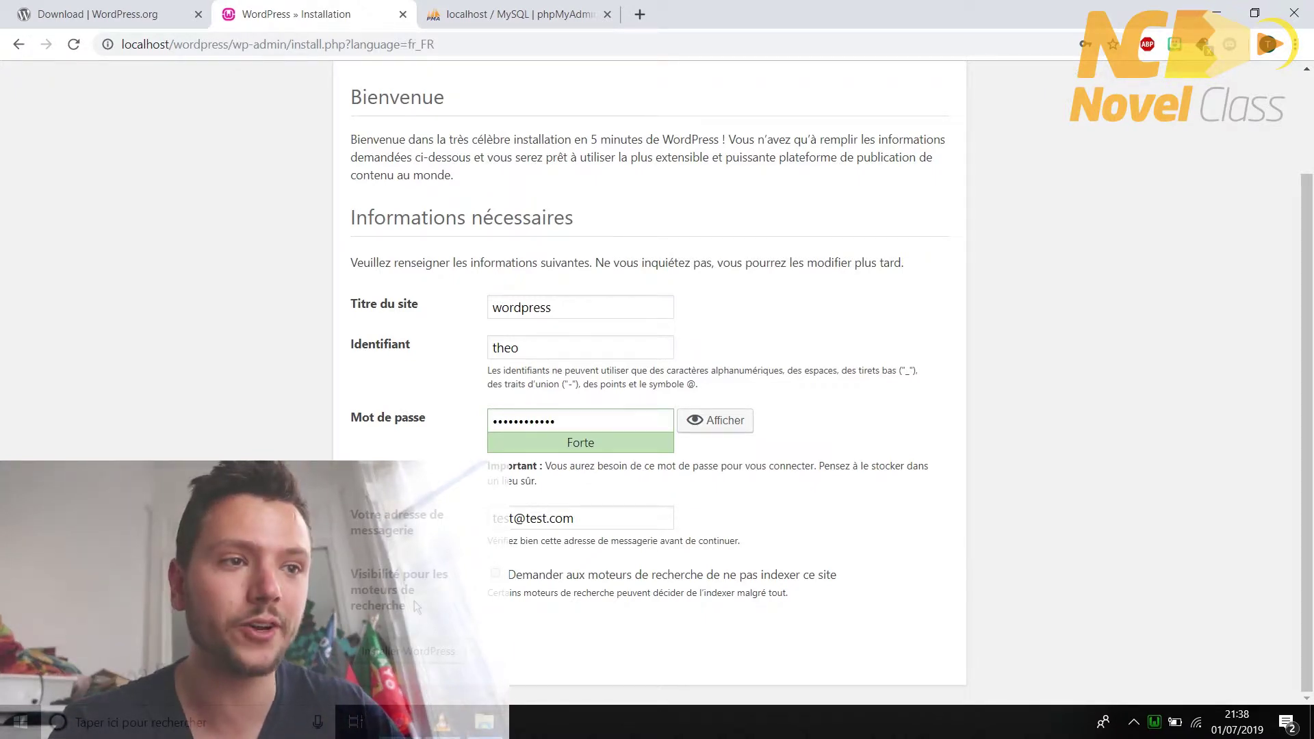
{"action": "left_click", "coordinate": [412, 657]}
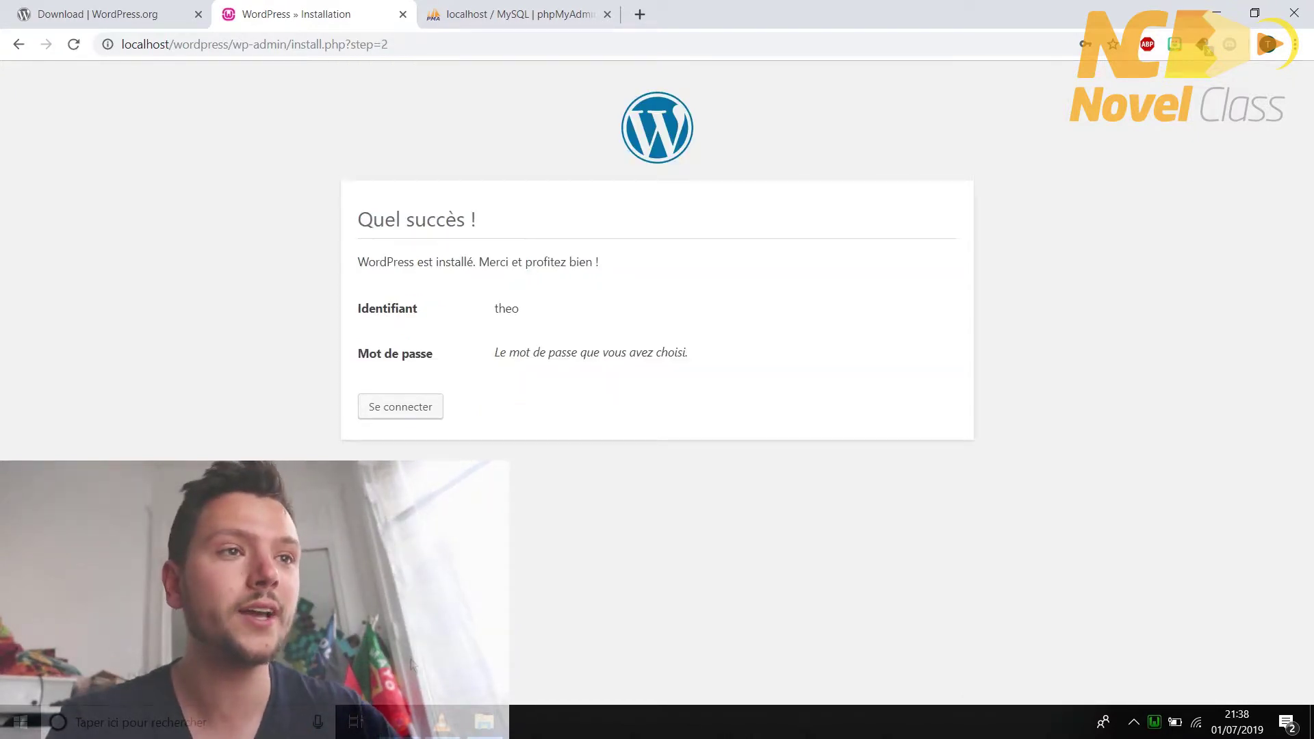
- Log in with the new admin username and password to reach the Tableau de bord
{"action": "left_click", "coordinate": [425, 396]}
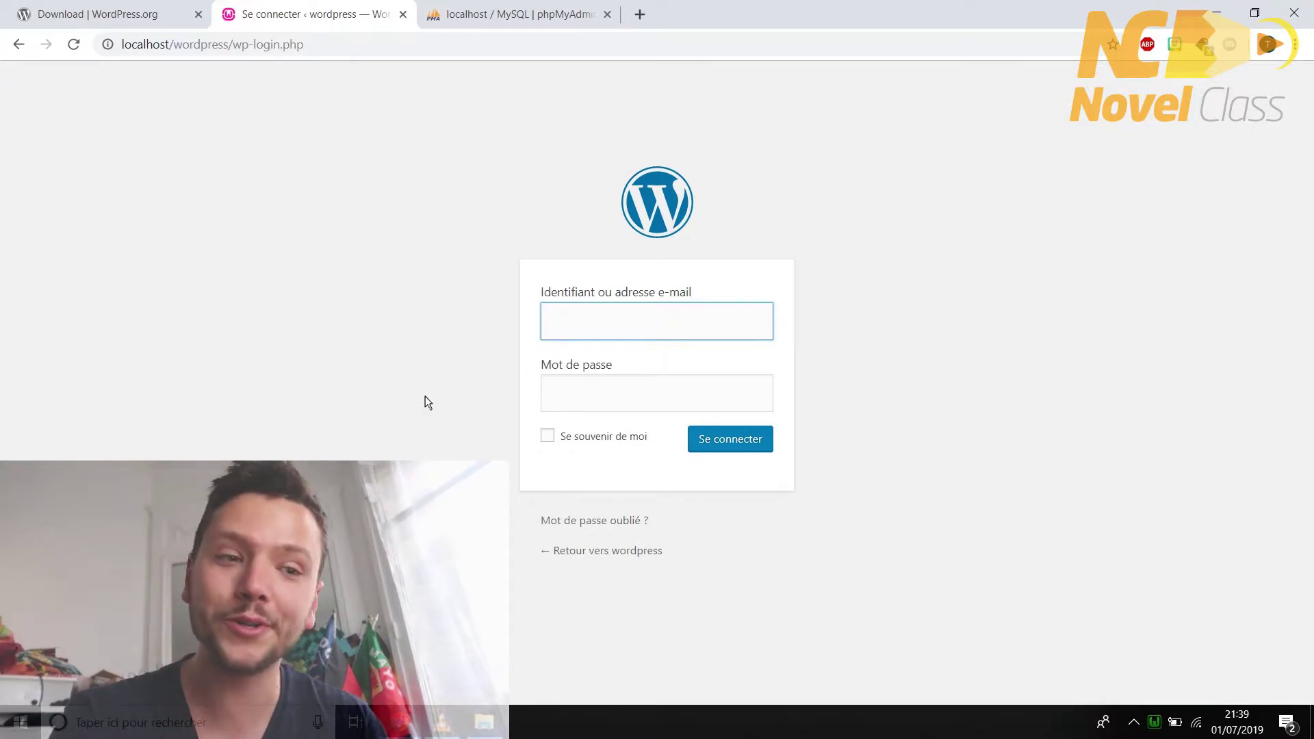
{"action": "type", "text": "theo"}
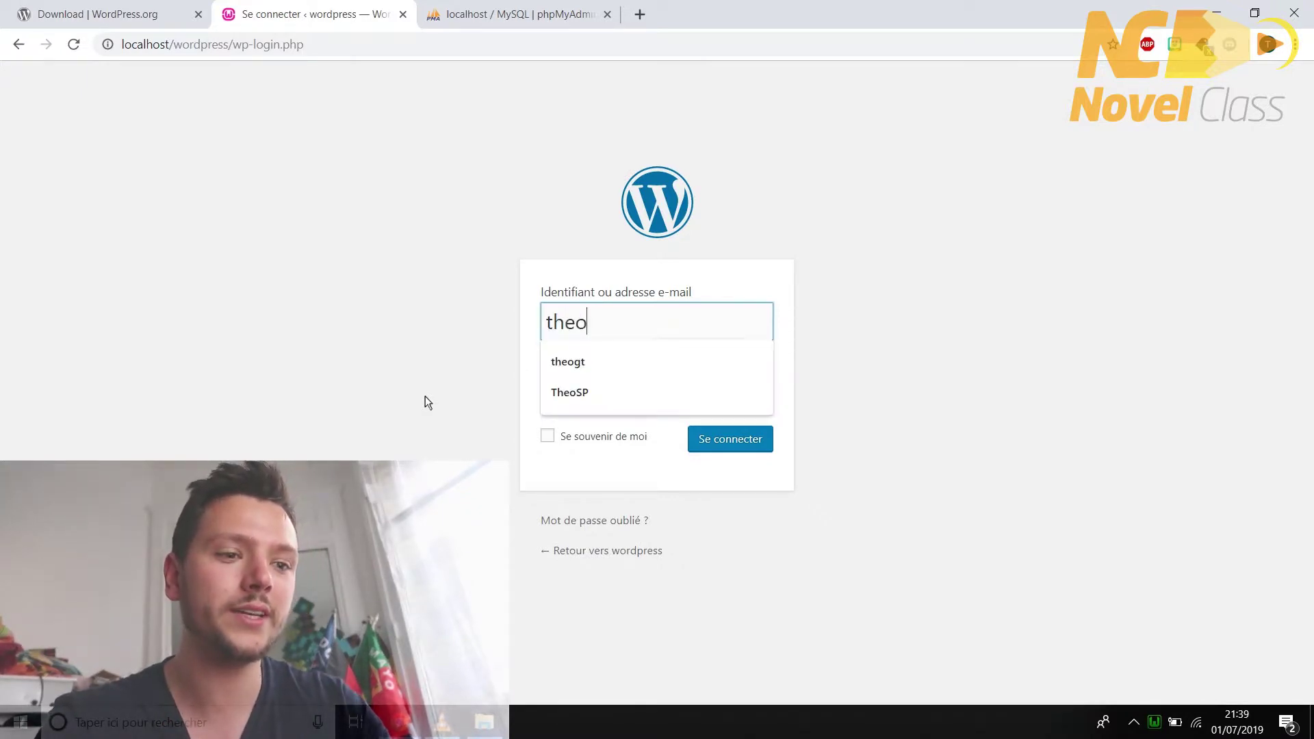
{"action": "key", "text": "Tab"}
{"action": "type", "text": "••••••••••••"}
{"action": "key", "text": "Return"}
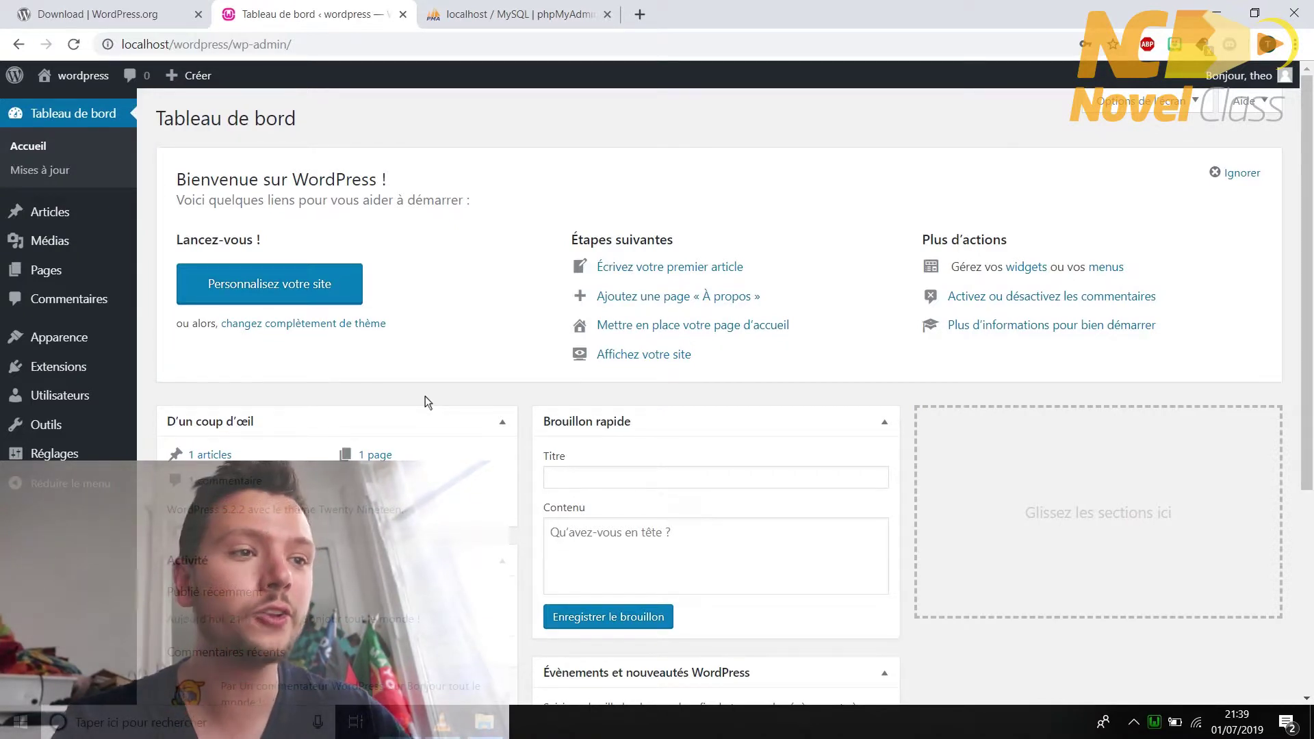
- Browse Pages, Médias, Articles and Apparence, ending on the Extensions plugin list
{"action": "left_click", "coordinate": [484, 722]}
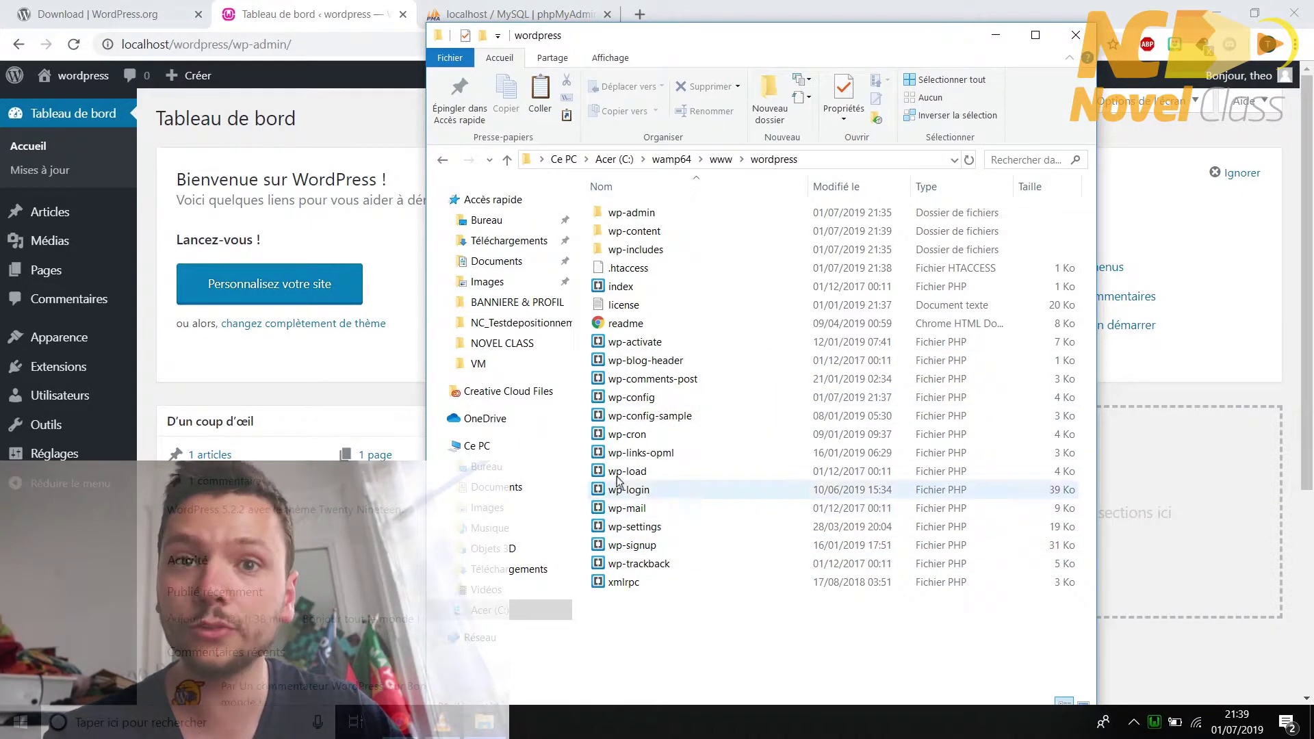
{"action": "left_click", "coordinate": [405, 396]}
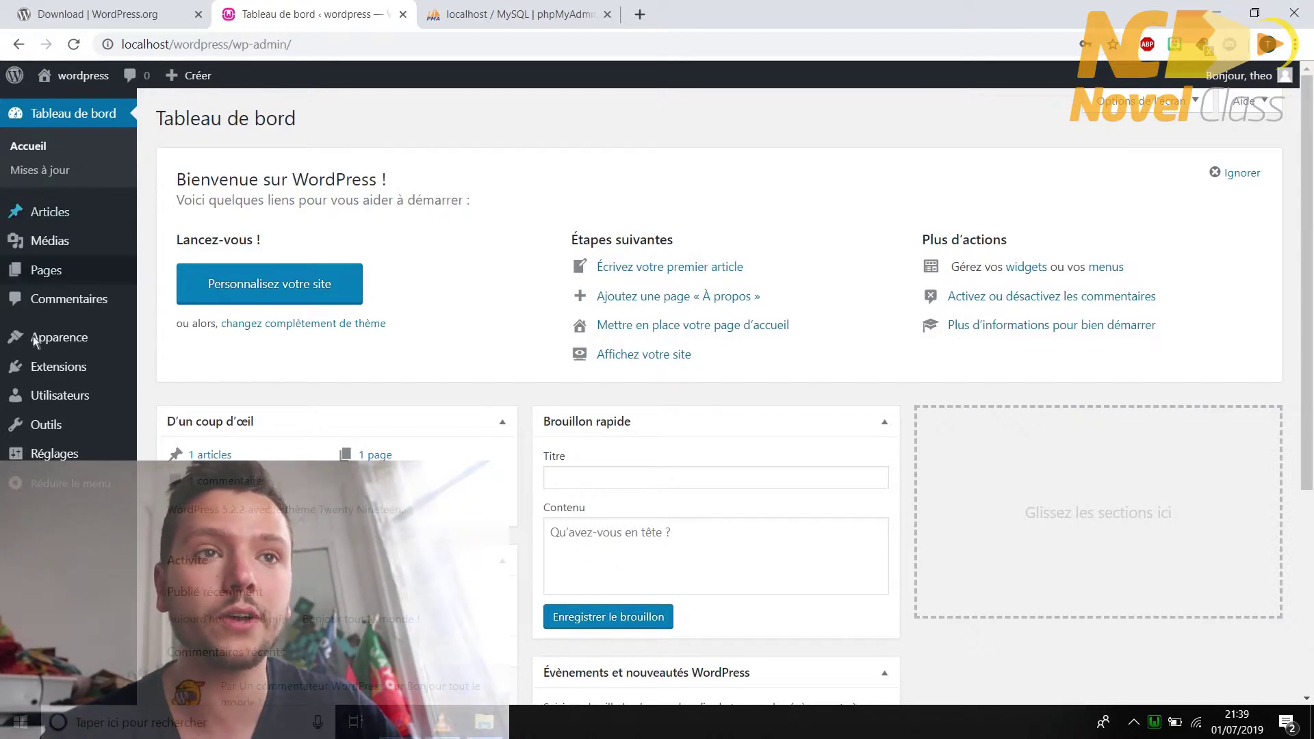
{"action": "left_click", "coordinate": [68, 271]}
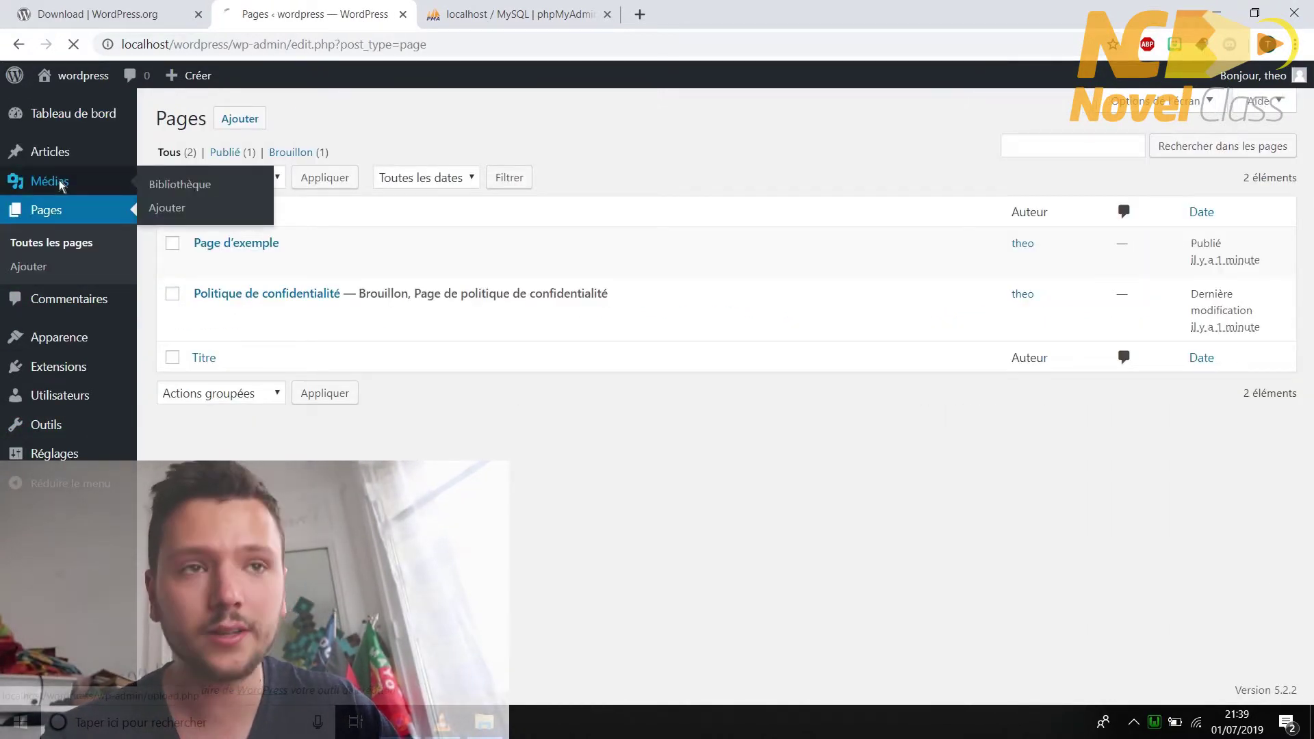
{"action": "left_click", "coordinate": [58, 179]}
{"action": "left_click", "coordinate": [55, 150]}
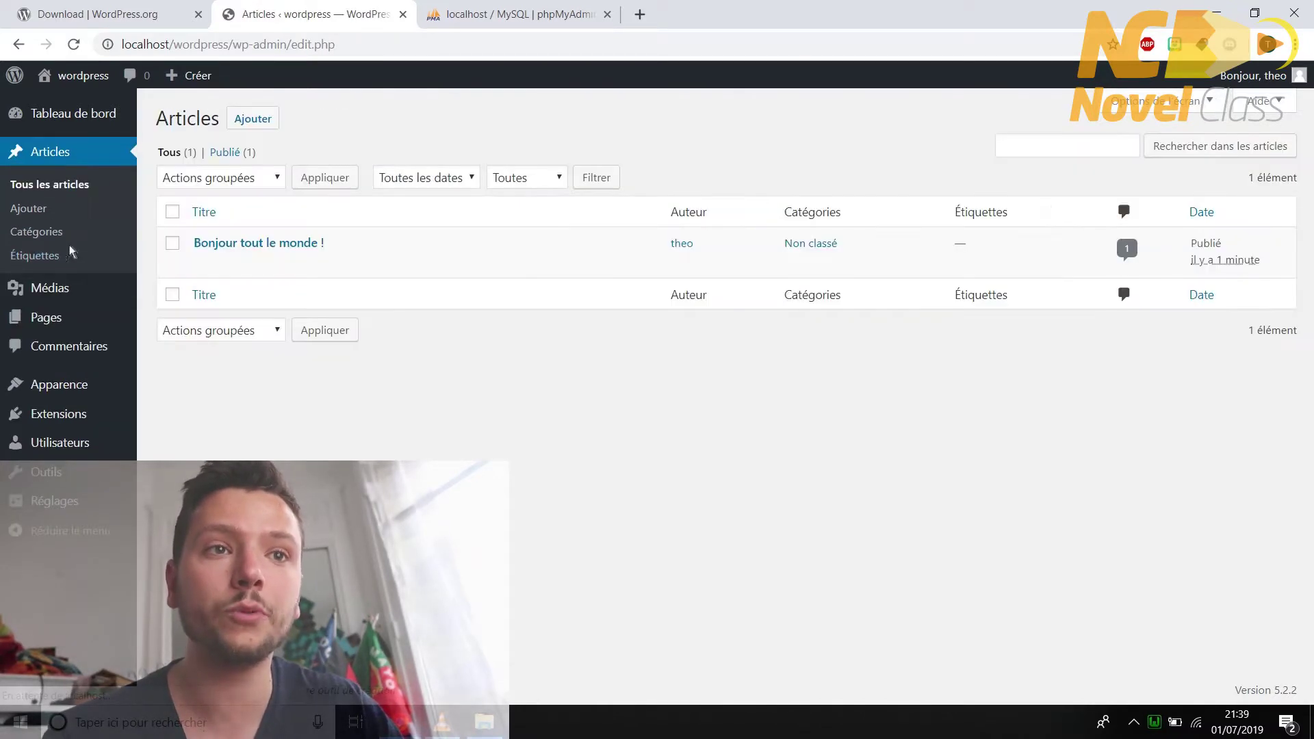
{"action": "left_click", "coordinate": [77, 387]}
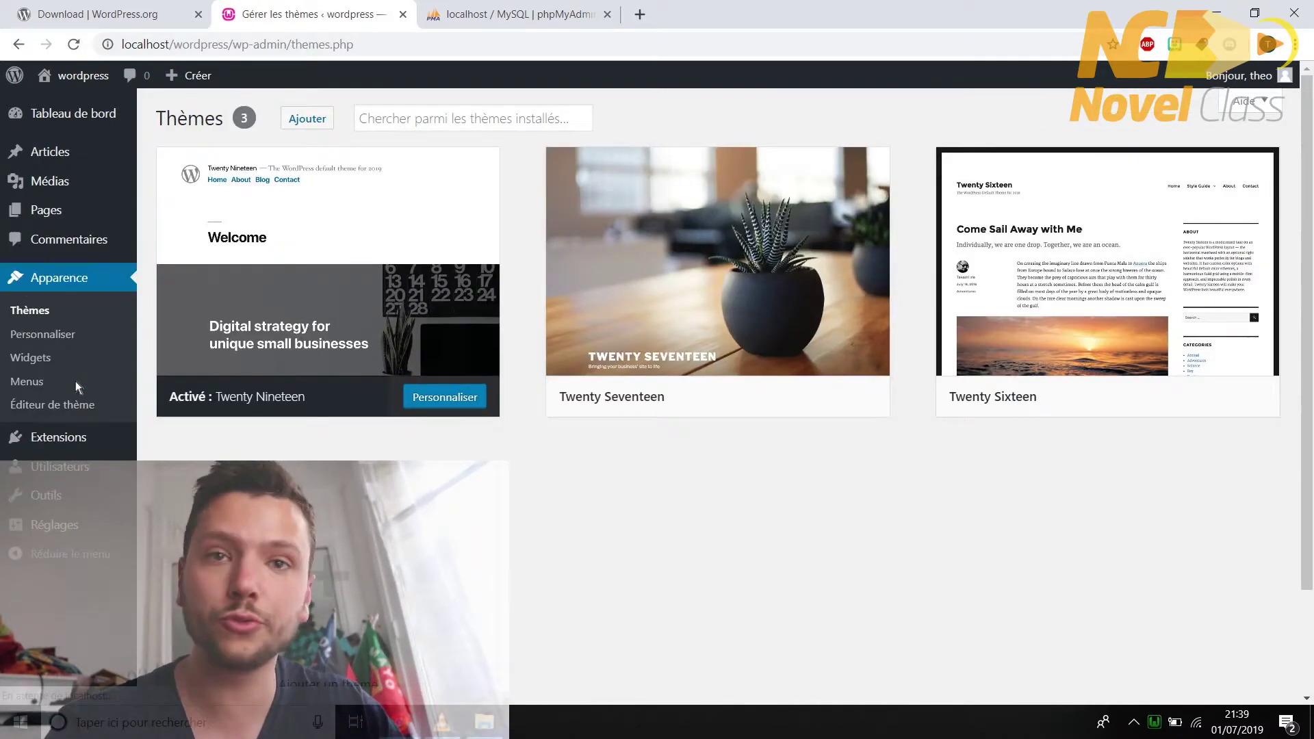
{"action": "left_click", "coordinate": [77, 437]}
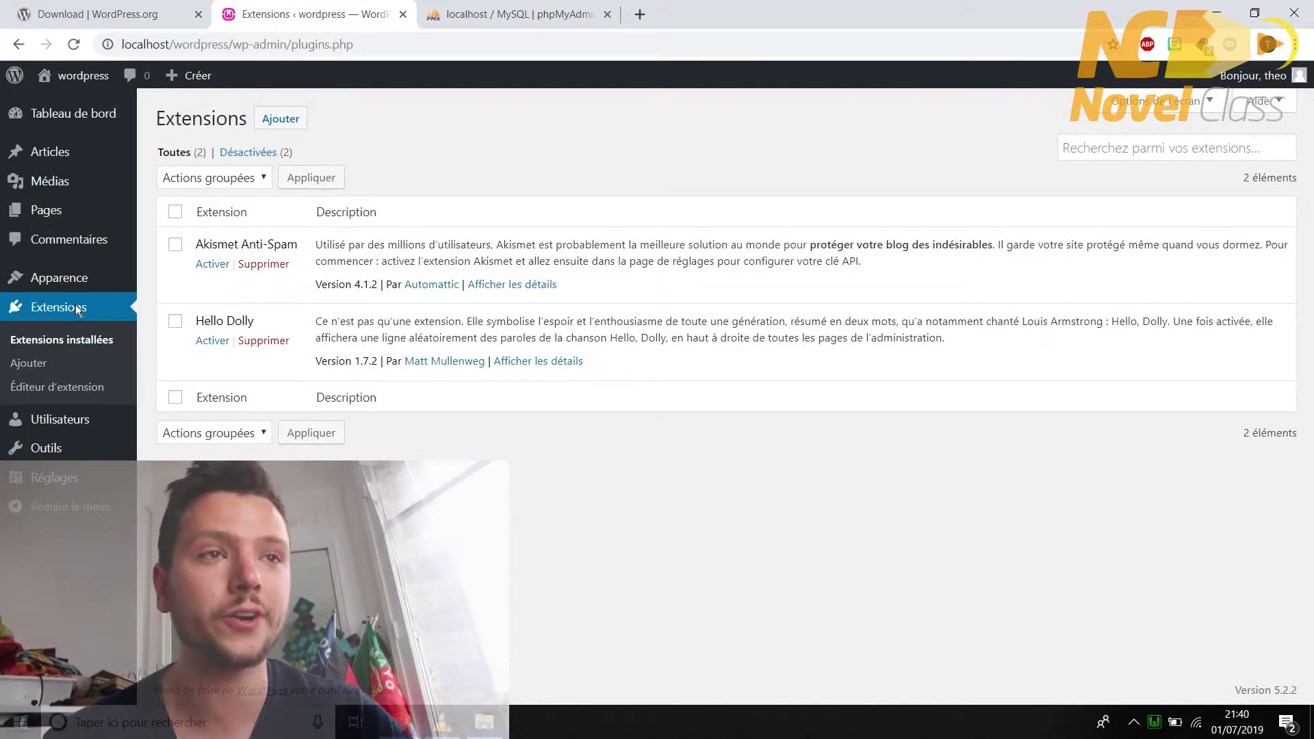
- Add, install and activate the Classic Editor plugin, then show the wordpress folder on disk
{"action": "left_click", "coordinate": [273, 123]}
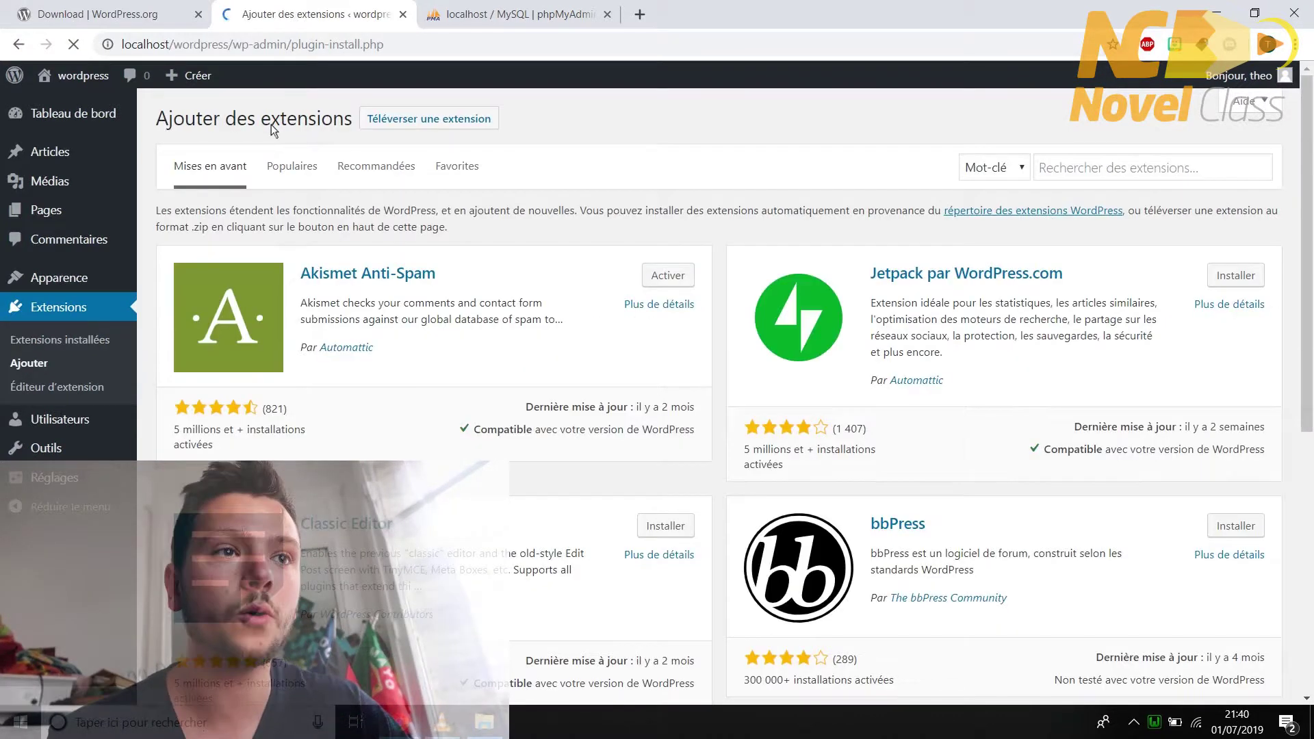
{"action": "scroll", "coordinate": [660, 281], "scroll_direction": "down", "scroll_amount": 3}
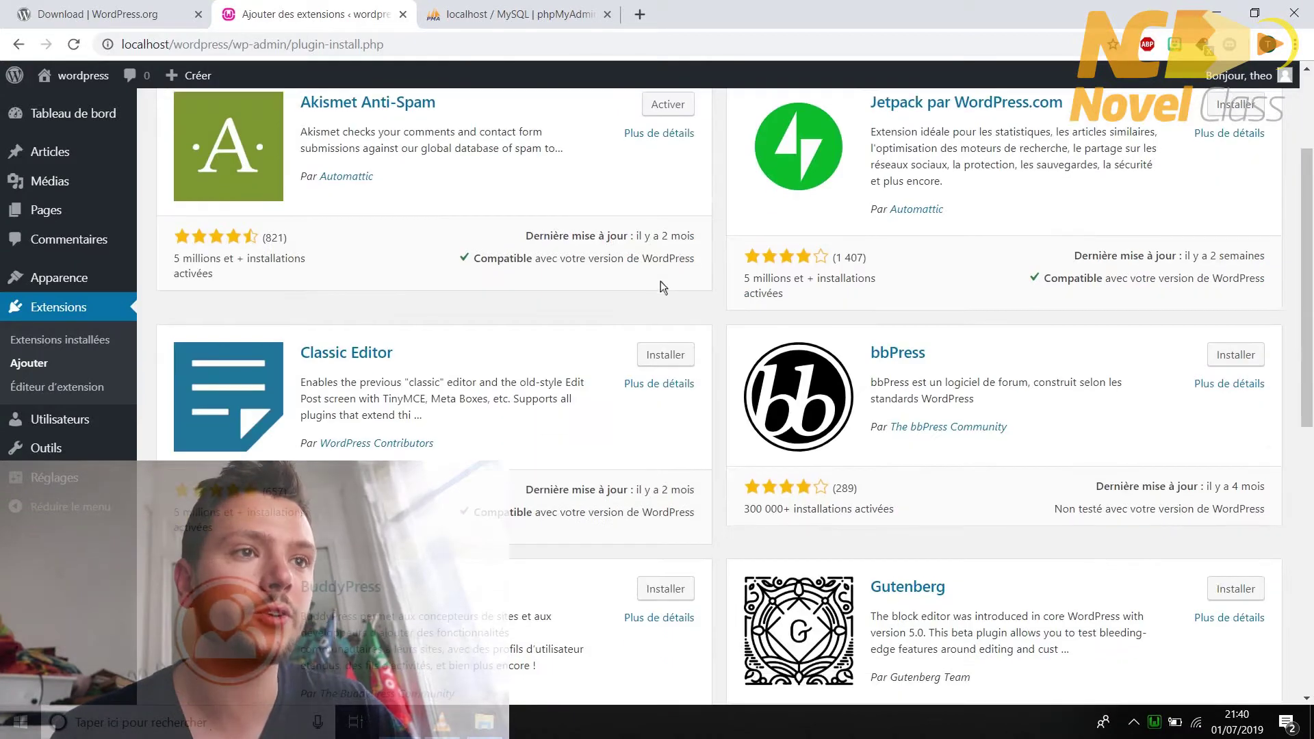
{"action": "left_click", "coordinate": [653, 358]}
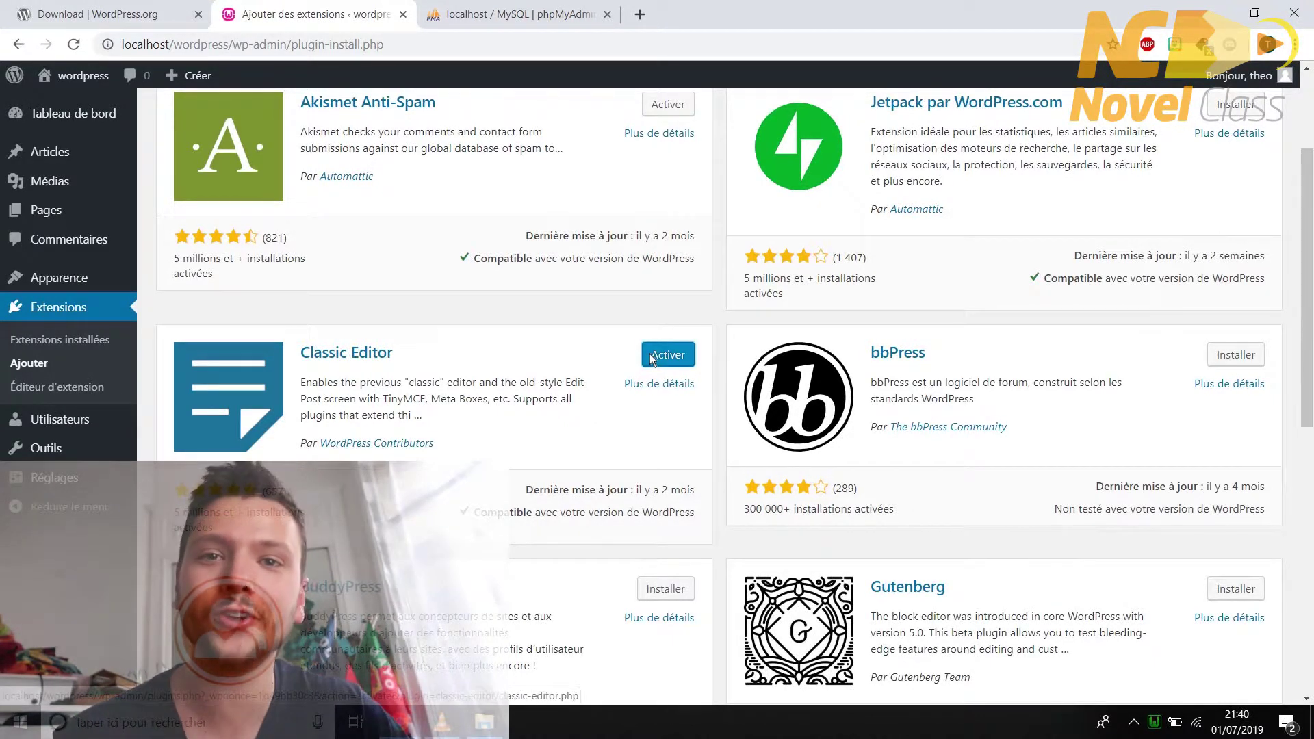
{"action": "left_click", "coordinate": [651, 356]}
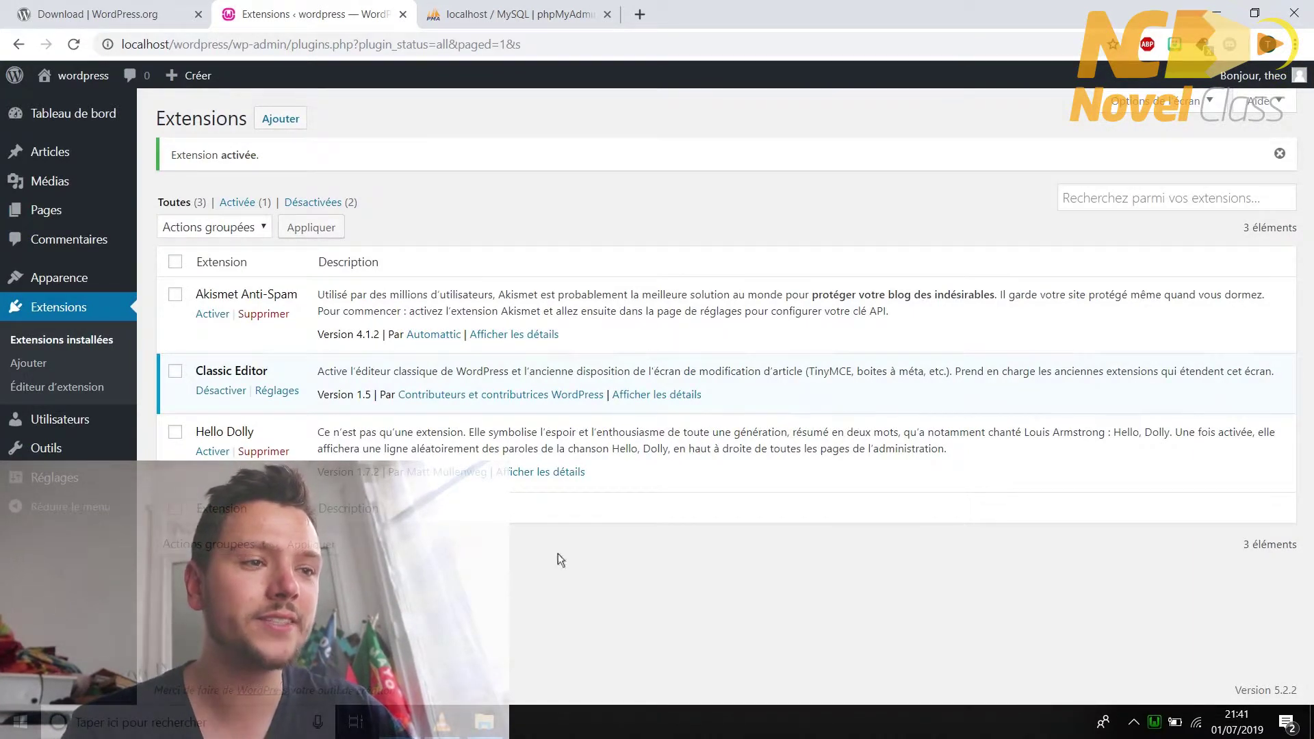
{"action": "left_click", "coordinate": [484, 723]}
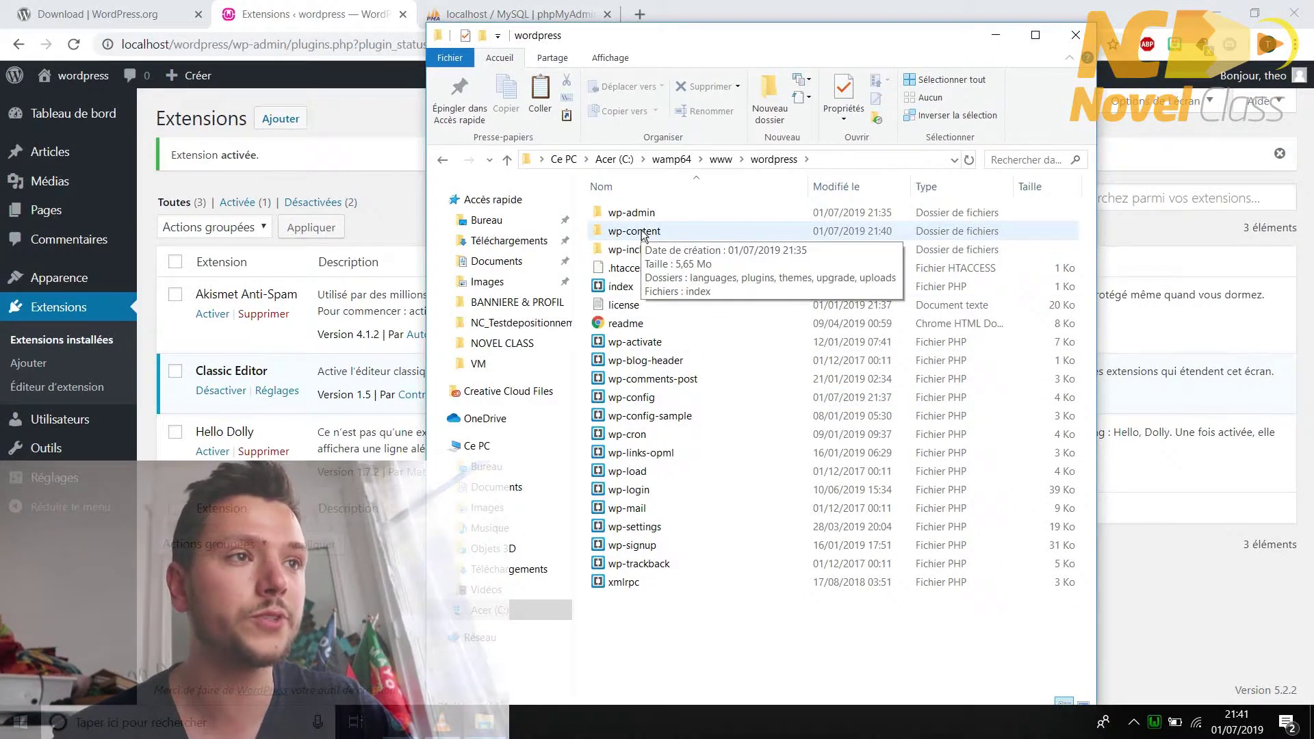
- Browse wp-content > plugins > classic-editor to confirm the plugin files are present
{"action": "double_click", "coordinate": [643, 235]}
{"action": "double_click", "coordinate": [643, 234]}
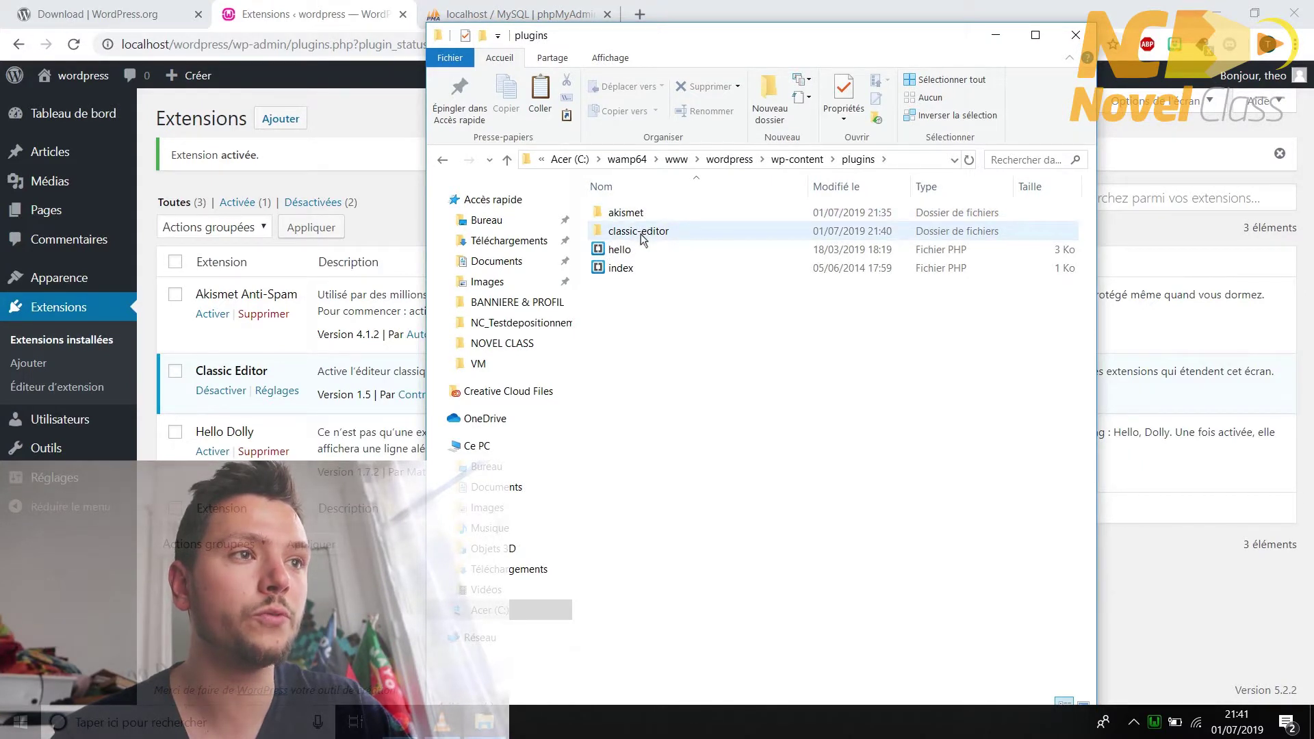
{"action": "double_click", "coordinate": [643, 234]}
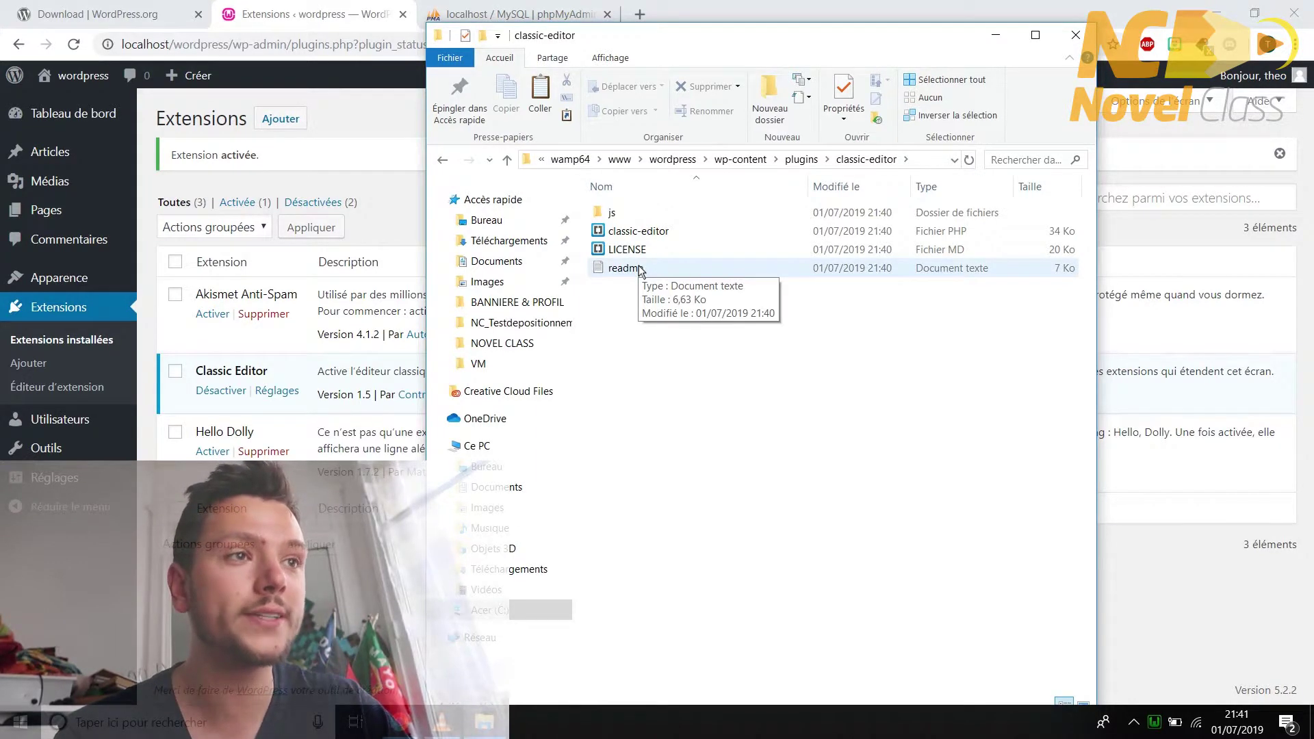
- Close File Explorer and view the site's public front page from the admin bar
{"action": "left_click", "coordinate": [289, 373]}
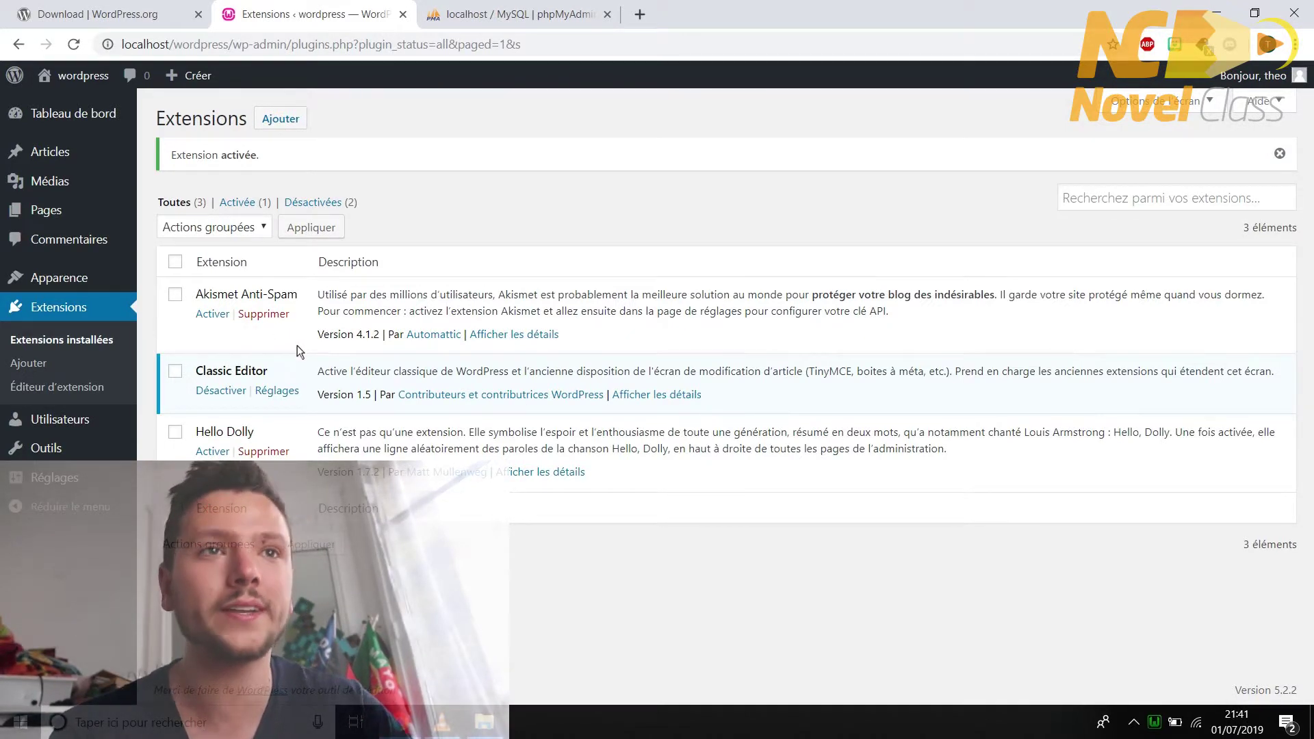
{"action": "mouse_move", "coordinate": [83, 81]}
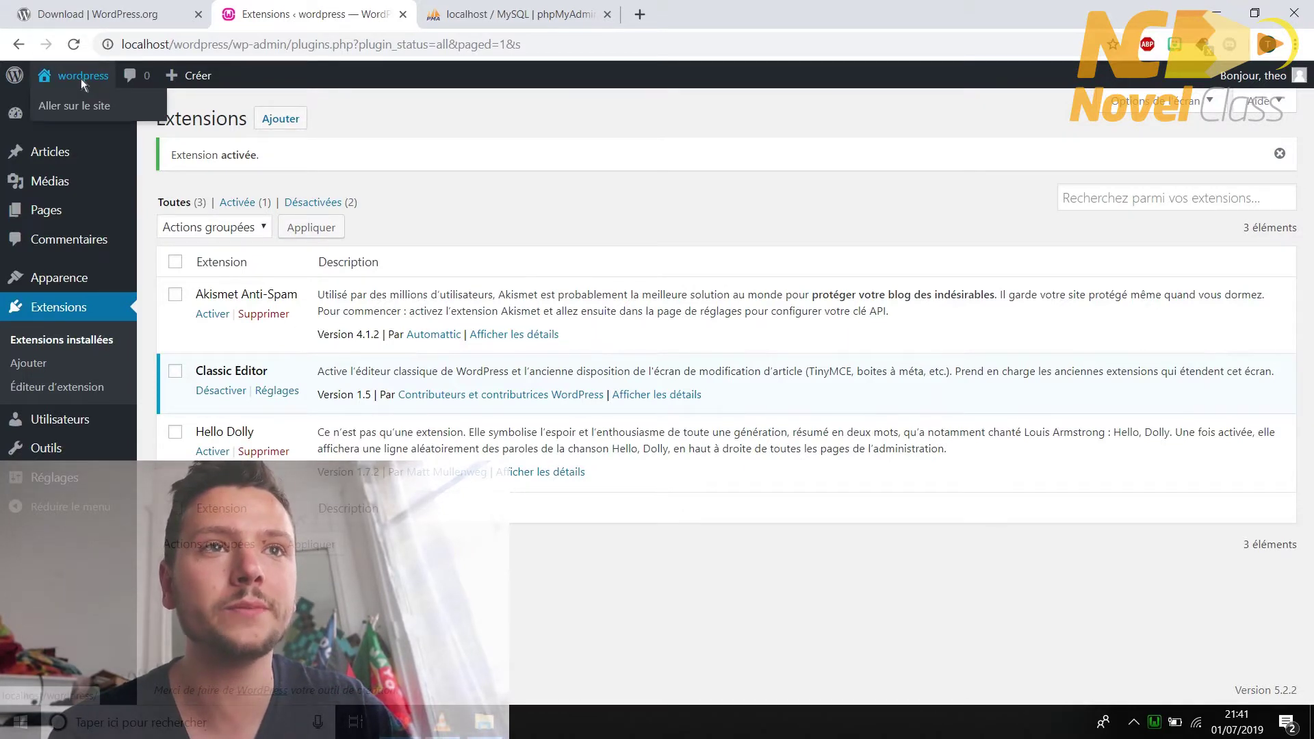
{"action": "left_click", "coordinate": [64, 77]}
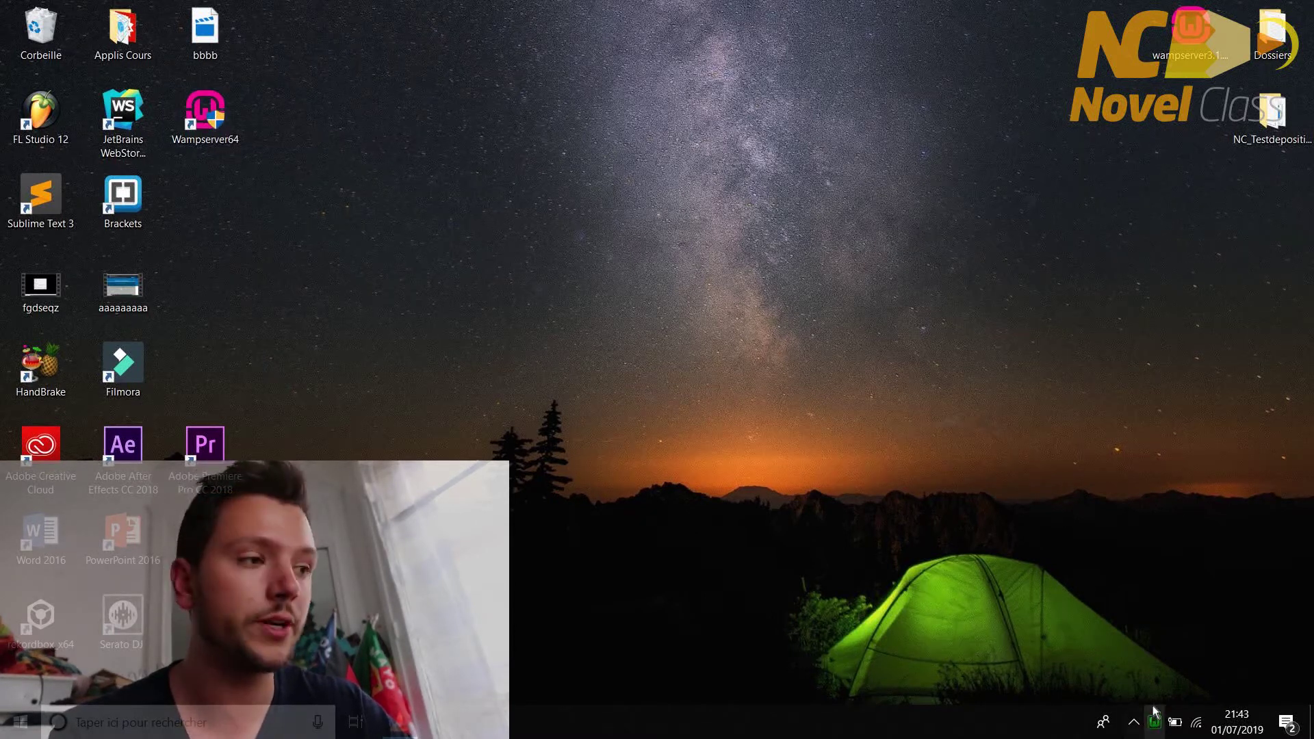
- Search Windows for Google Chrome and launch it
{"action": "left_click", "coordinate": [249, 719]}
{"action": "type", "text": "google"}
{"action": "key", "text": "Return"}
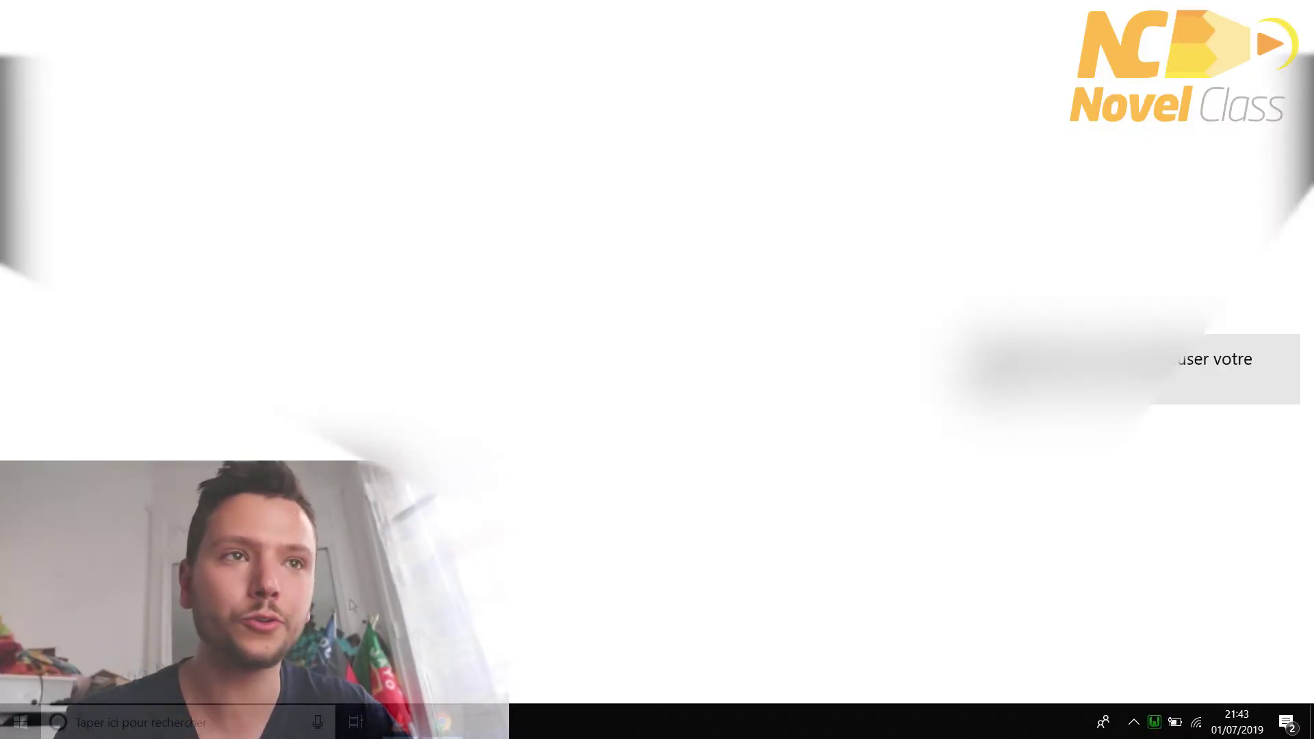
- Load localhost/wordpress and scroll through the site's home page
{"action": "type", "text": "l"}
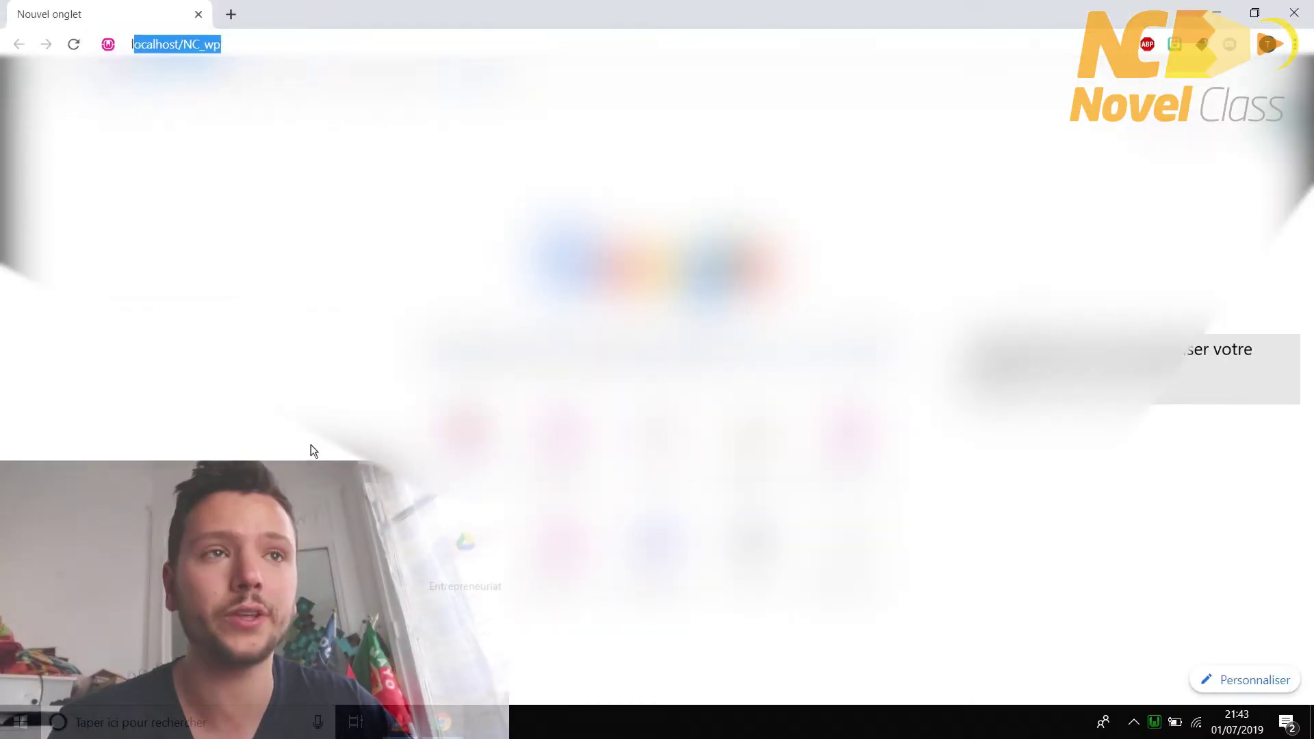
{"action": "type", "text": "ocalhost"}
{"action": "key", "text": "Delete"}
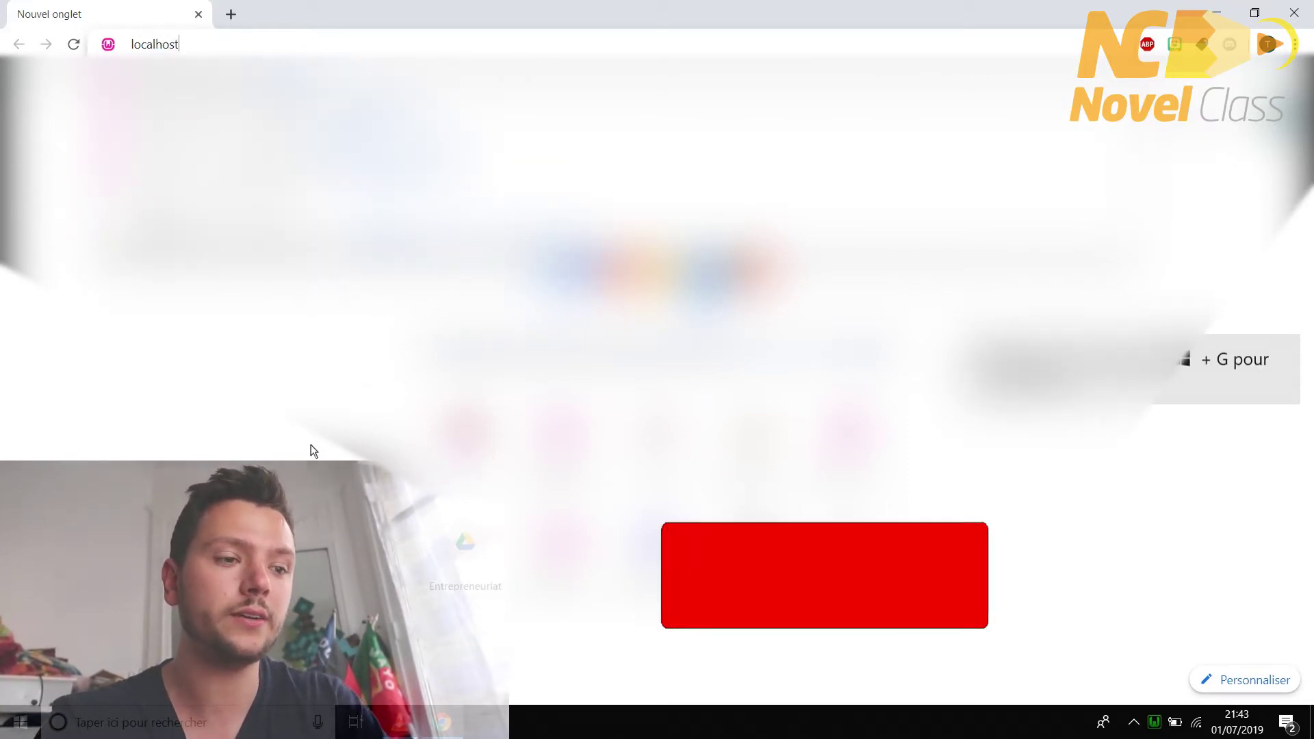
{"action": "type", "text": "/"}
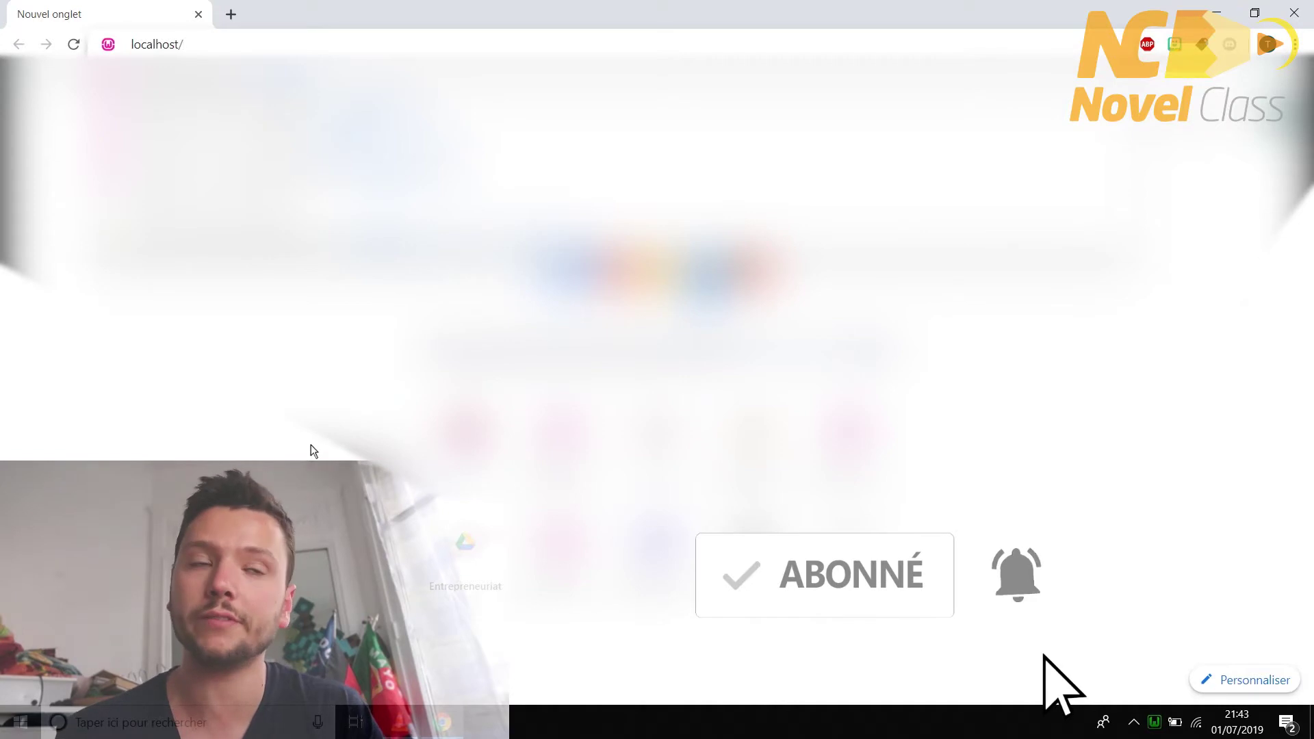
{"action": "type", "text": "wordpress"}
{"action": "key", "text": "Return"}
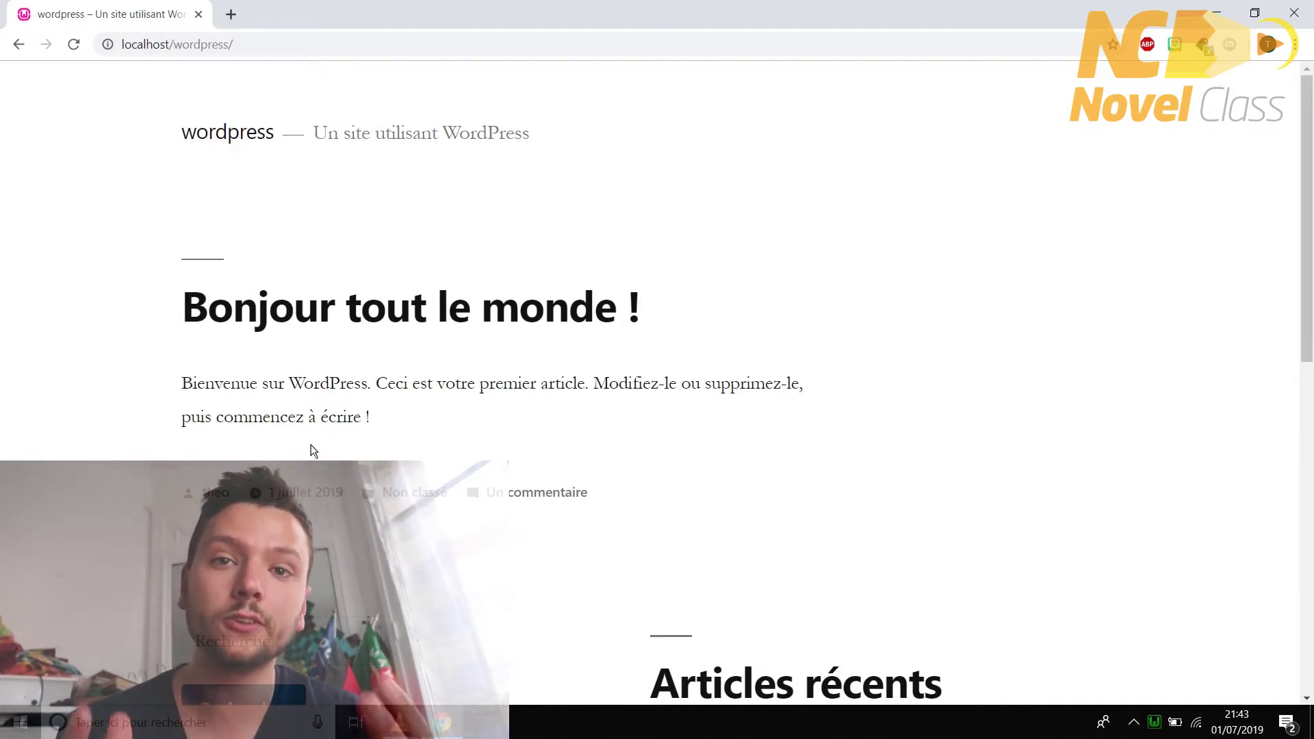
{"action": "scroll", "coordinate": [708, 399], "scroll_direction": "down", "scroll_amount": 3}
{"action": "scroll", "coordinate": [707, 399], "scroll_direction": "down", "scroll_amount": 7}
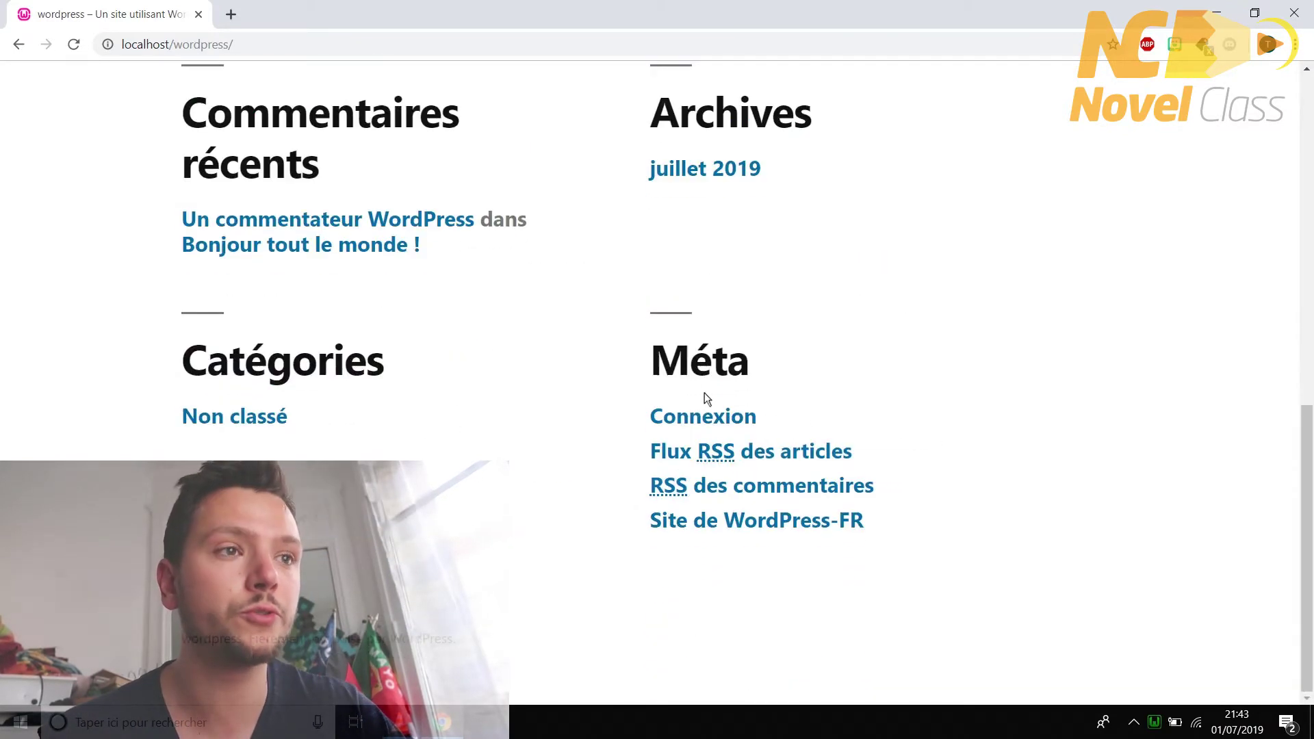
{"action": "scroll", "coordinate": [709, 404], "scroll_direction": "up", "scroll_amount": 10}
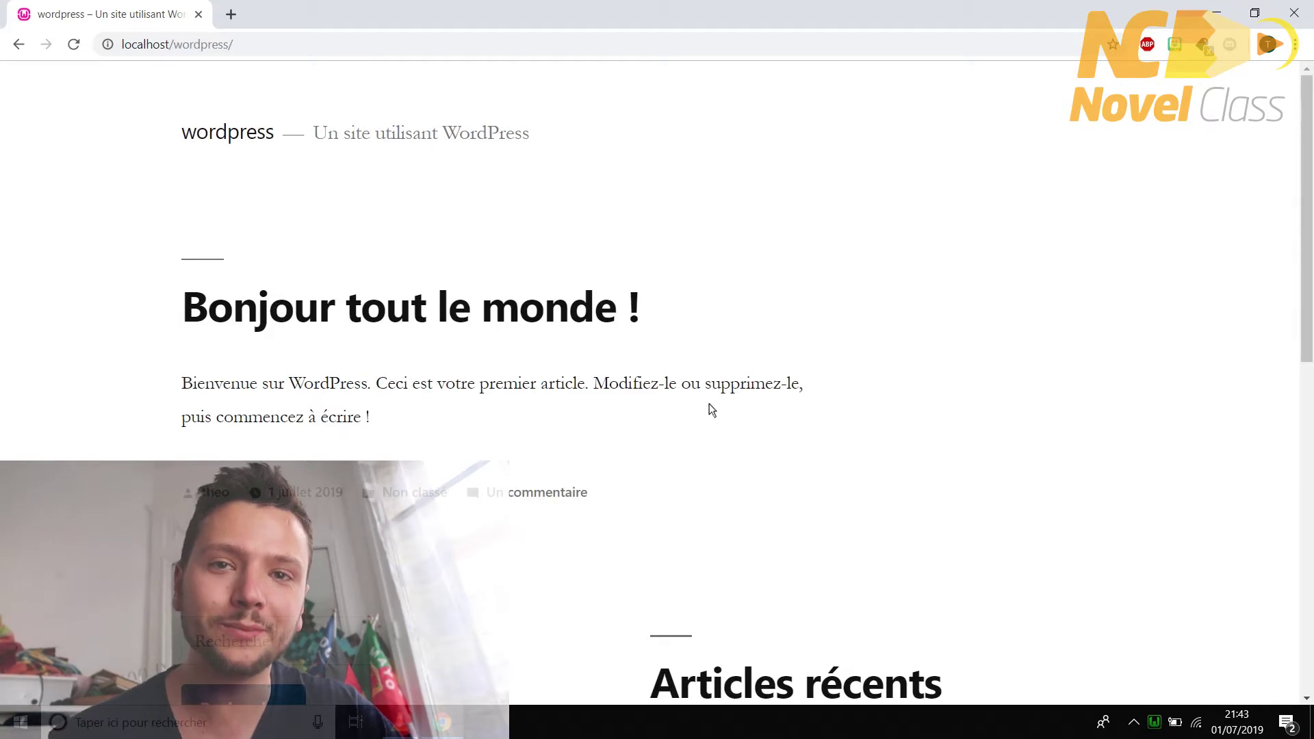
- Append wp-admin to the site address to reach the admin login page
{"action": "left_click", "coordinate": [287, 51]}
{"action": "left_click", "coordinate": [311, 52]}
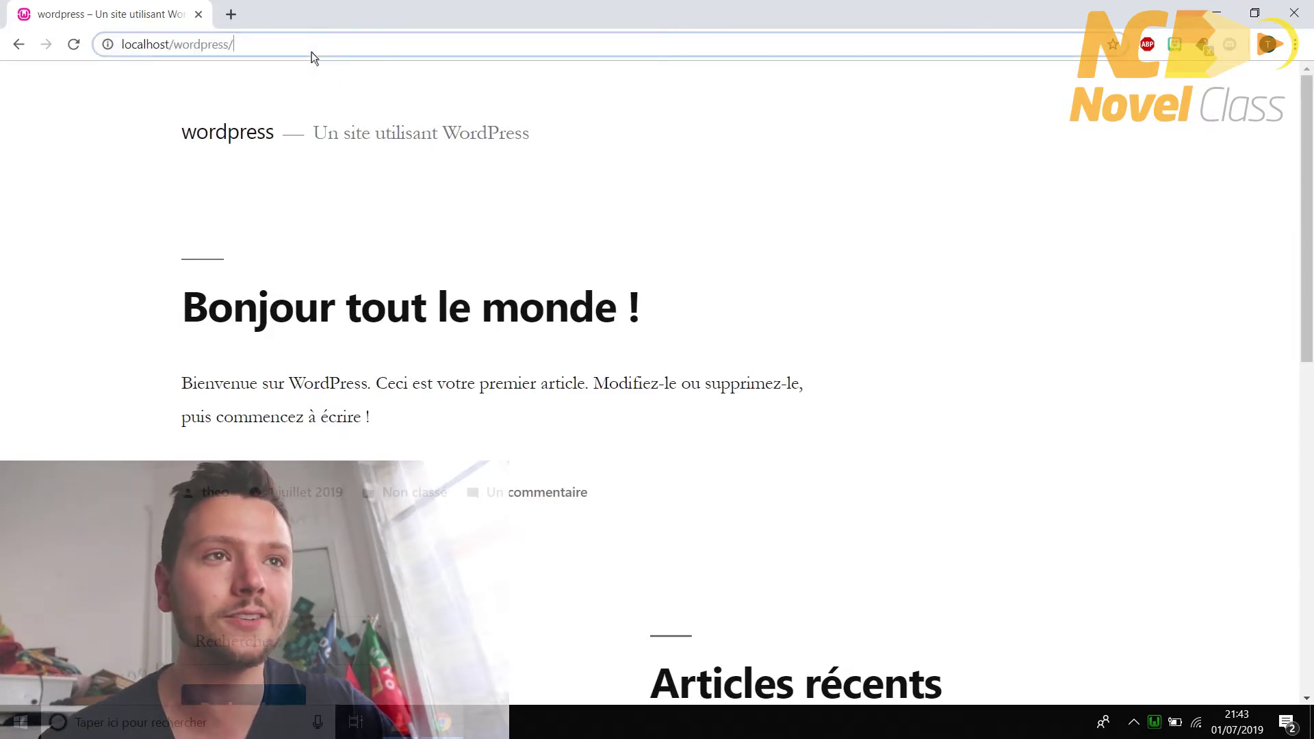
{"action": "type", "text": "wp-adm"}
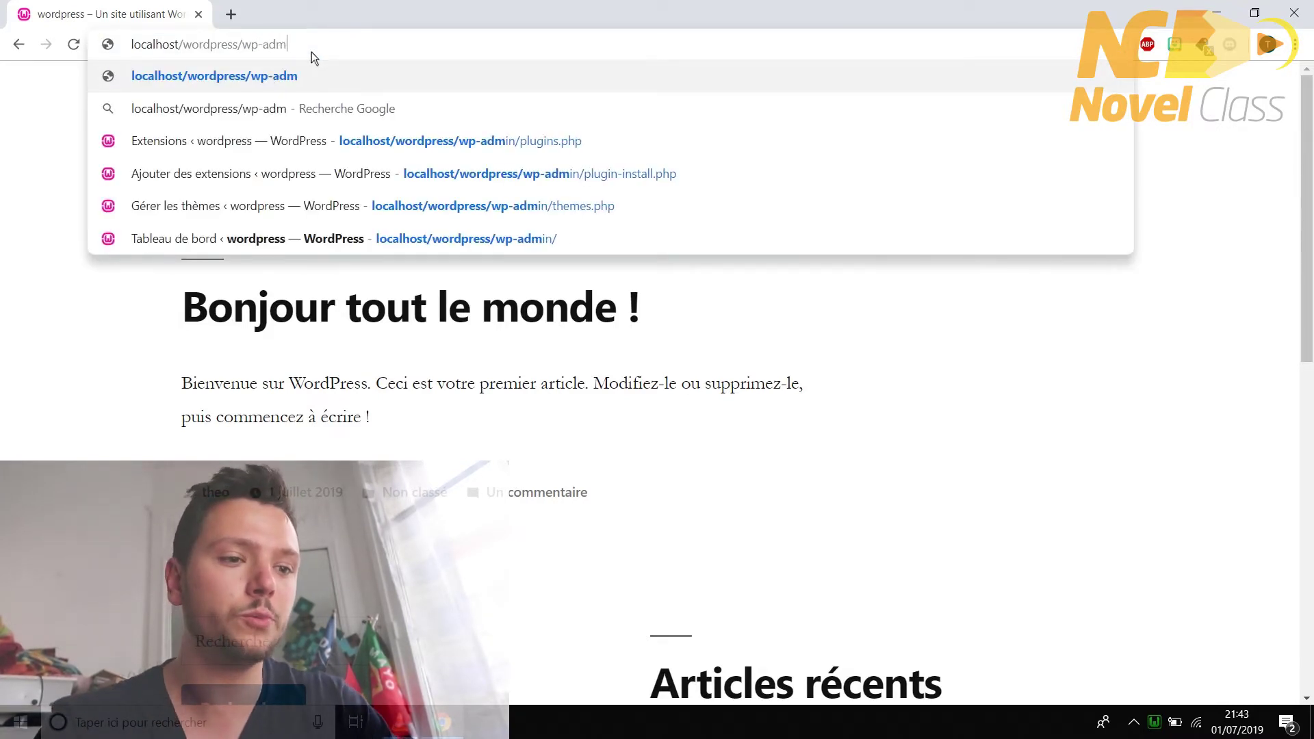
{"action": "type", "text": "in"}
{"action": "key", "text": "Return"}
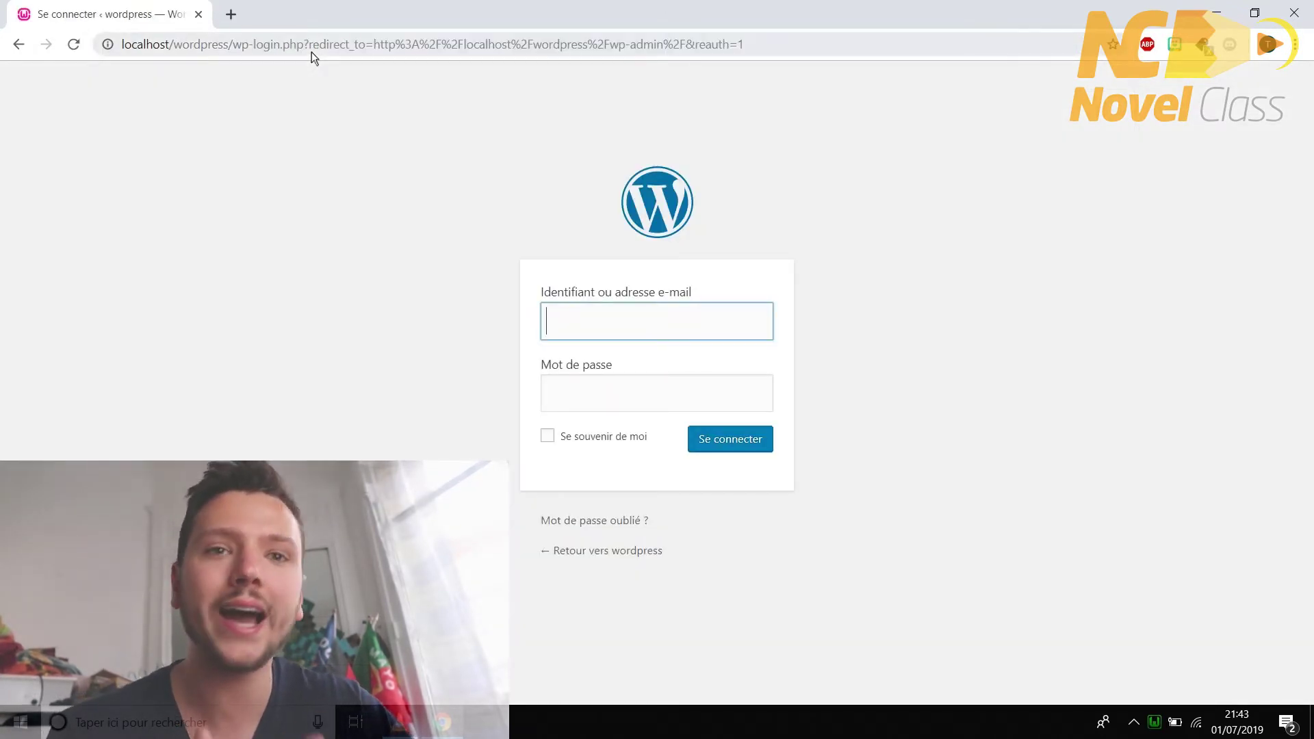
- Log in with the admin username and password, then open the Extensions plugin list
{"action": "type", "text": "theo"}
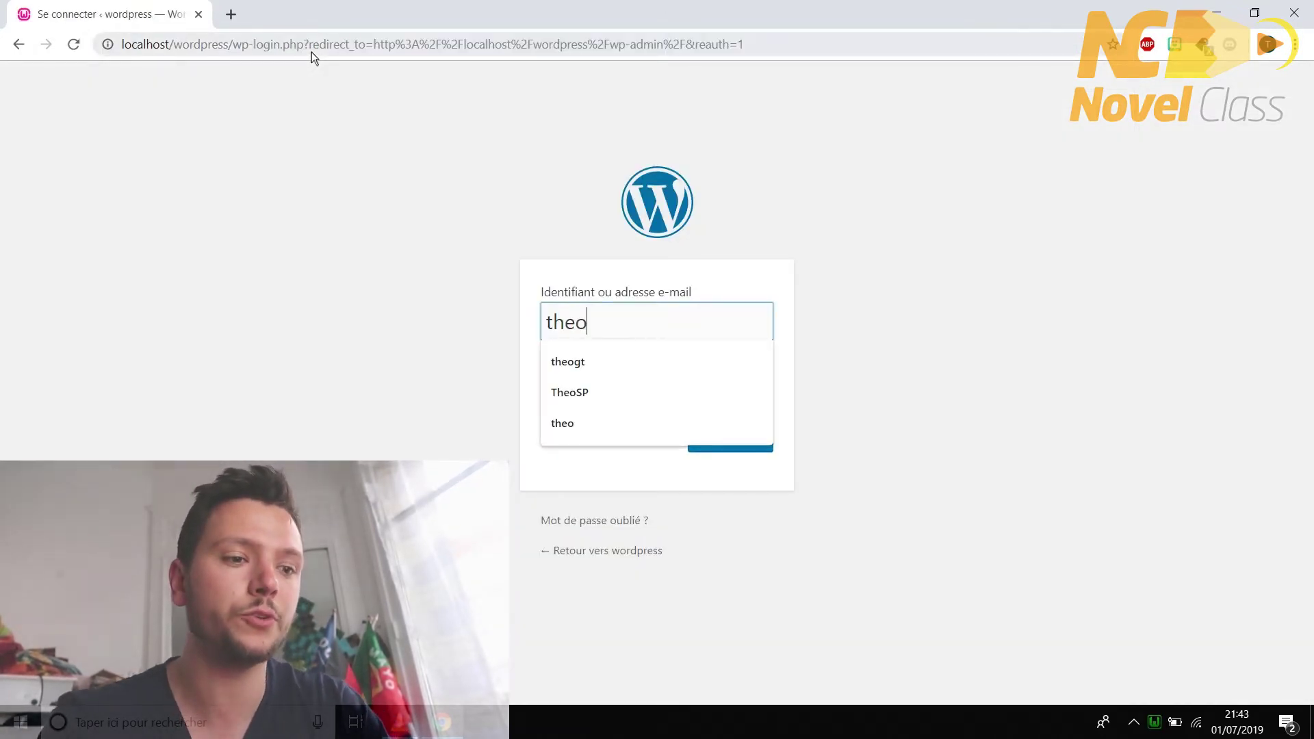
{"action": "key", "text": "Tab"}
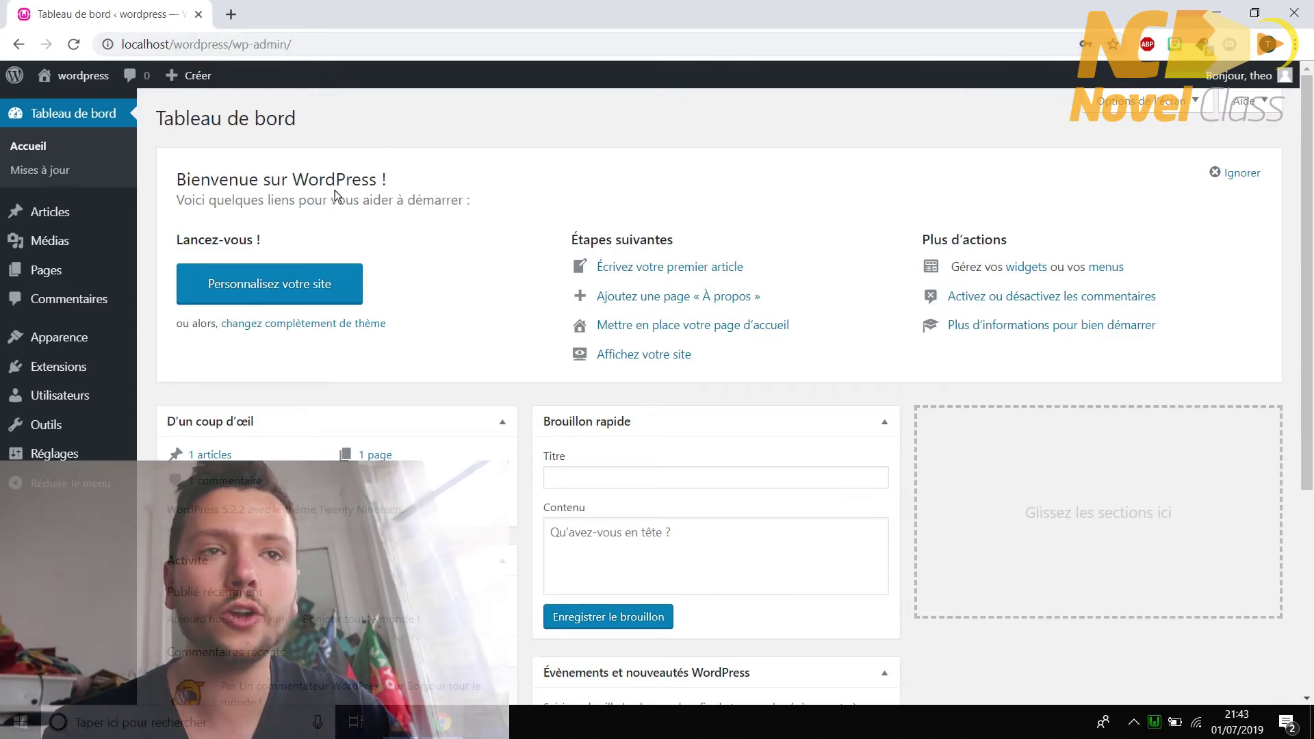
{"action": "left_click", "coordinate": [81, 369]}
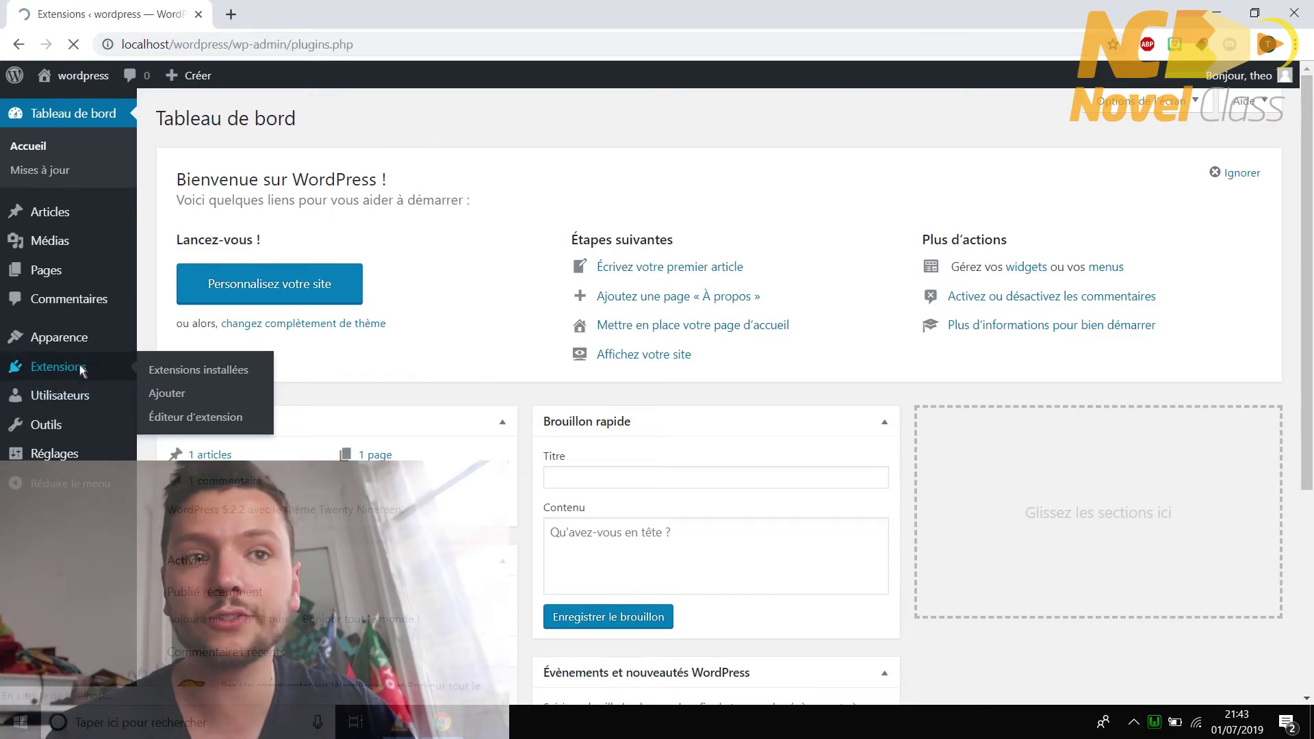